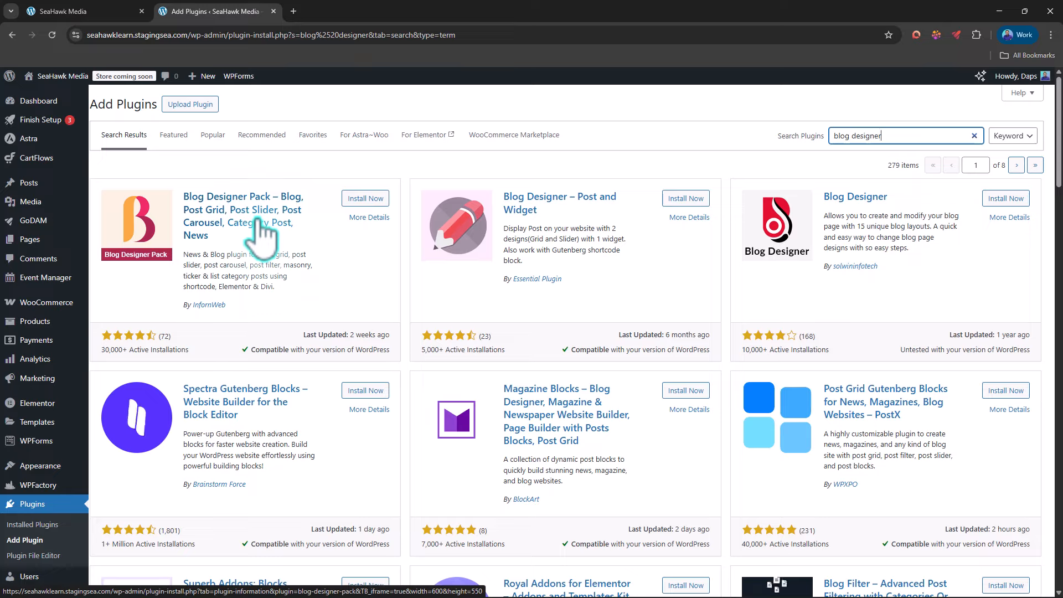
Step: Install and activate the Blog Designer Pack plugin and start creating a first layout with it
left_click(361, 199)
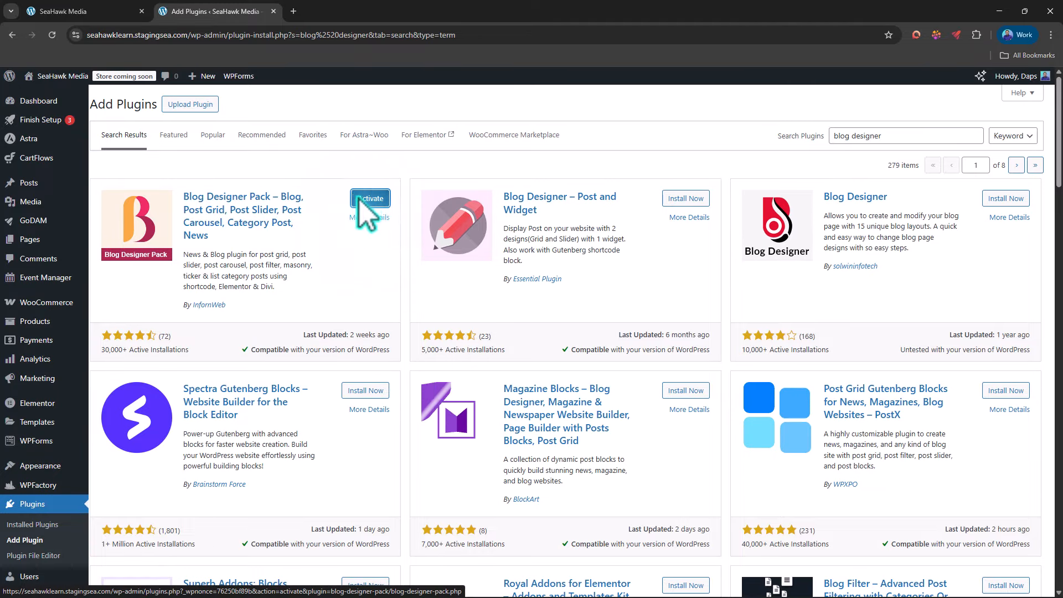
left_click(360, 199)
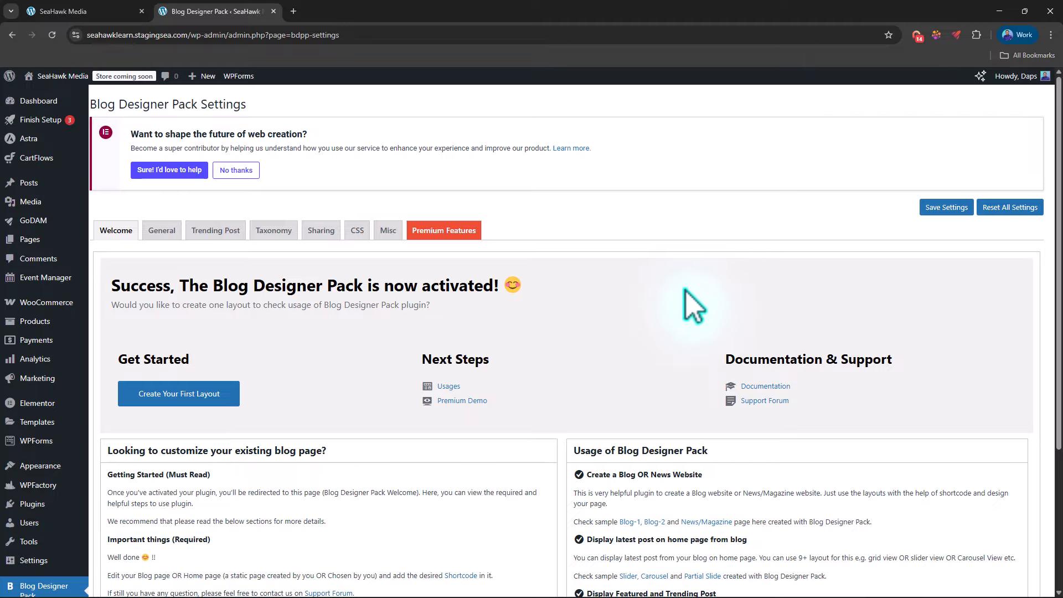
scroll(713, 285, "down", 2)
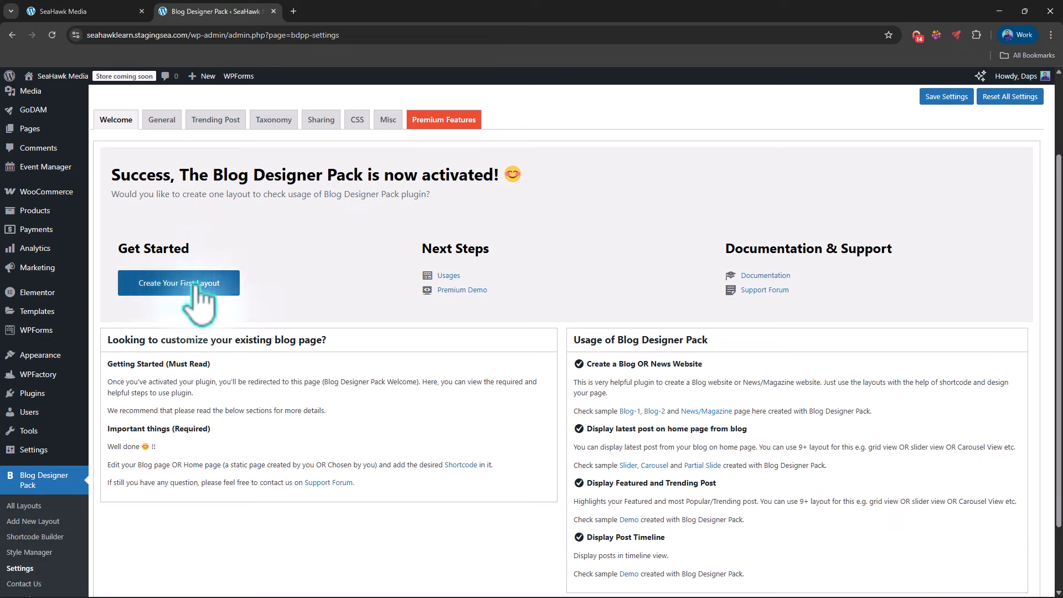
scroll(232, 294, "down", 2)
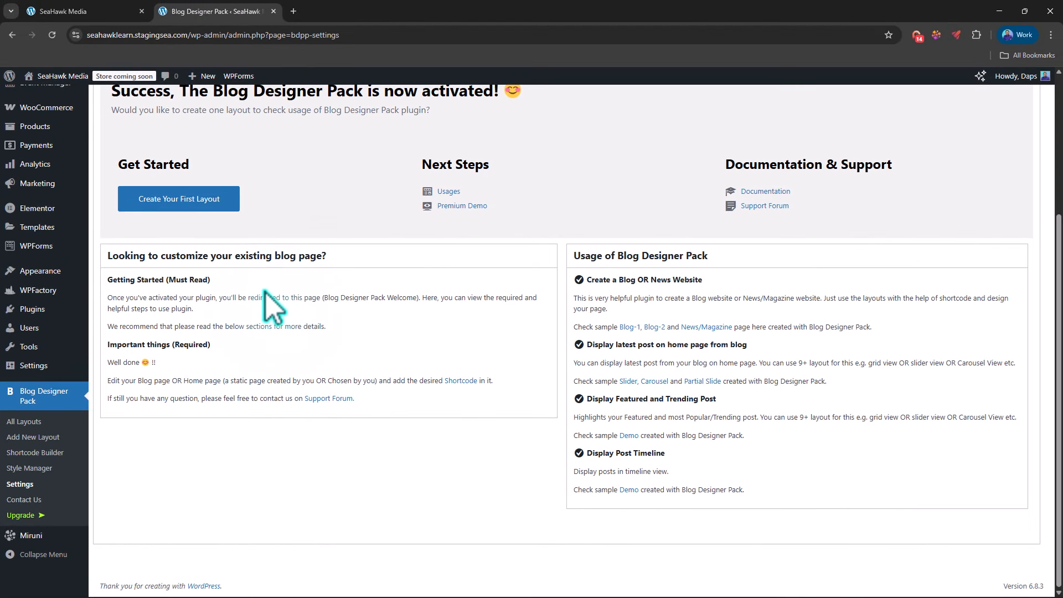
left_click(183, 200)
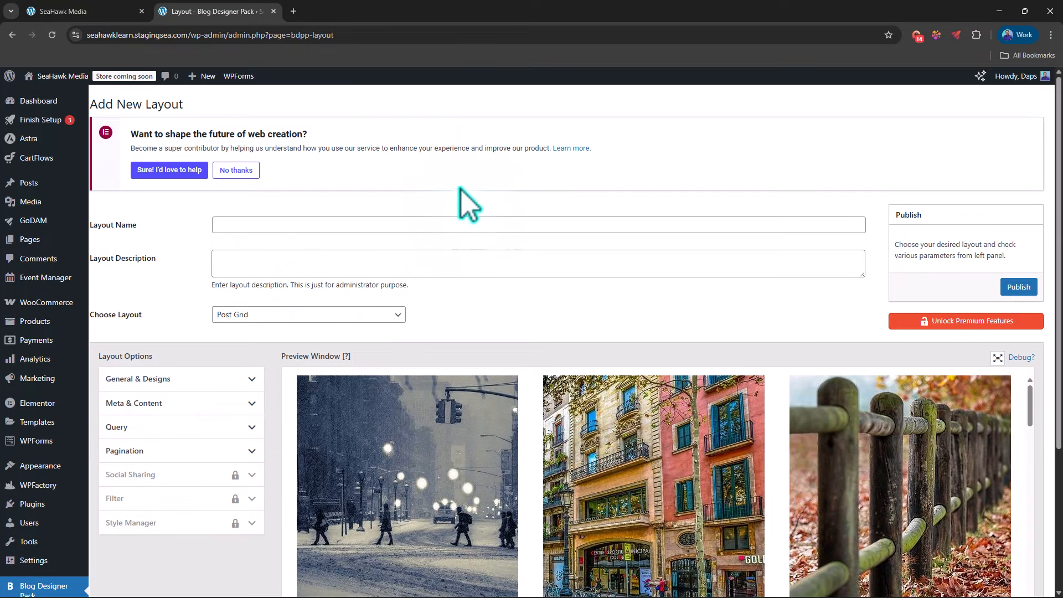
Step: Choose the Post Slider layout type for the new layout and name the layout Post Slider
scroll(484, 238, "down", 3)
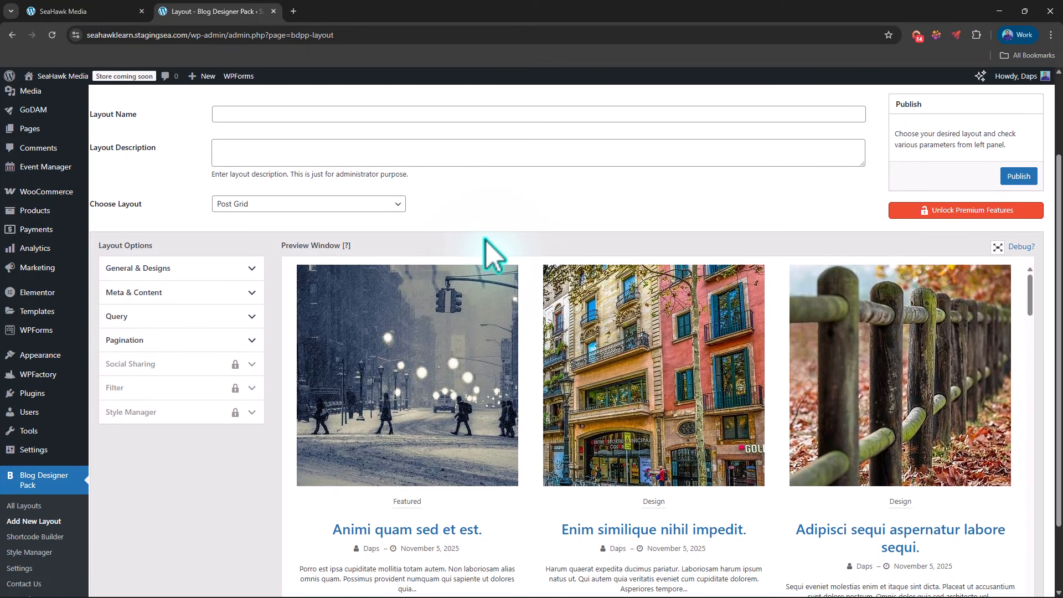
scroll(444, 228, "down", 7)
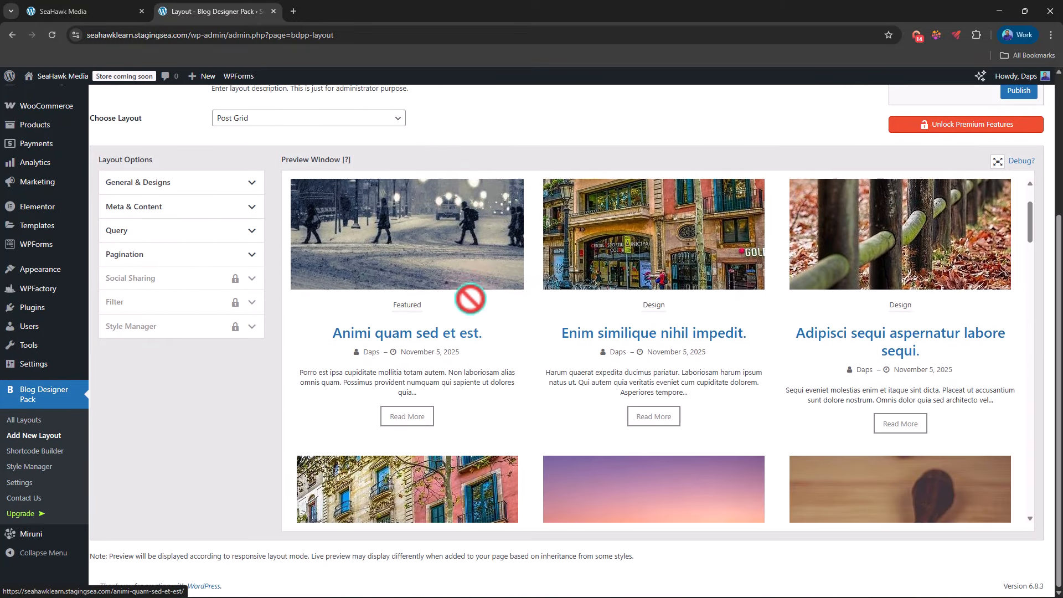
scroll(502, 330, "down", 4)
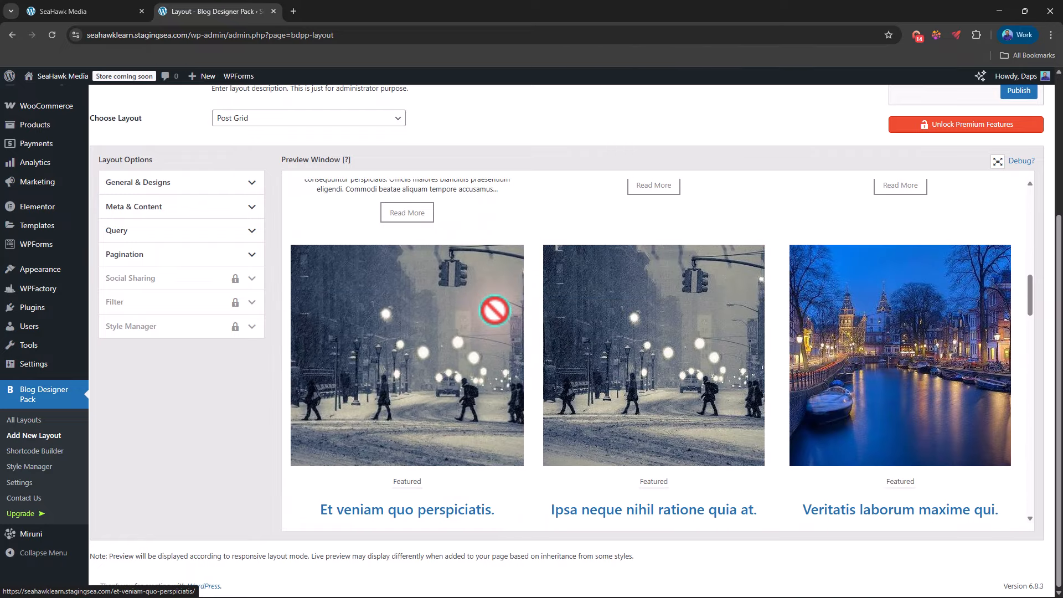
scroll(560, 295, "down", 8)
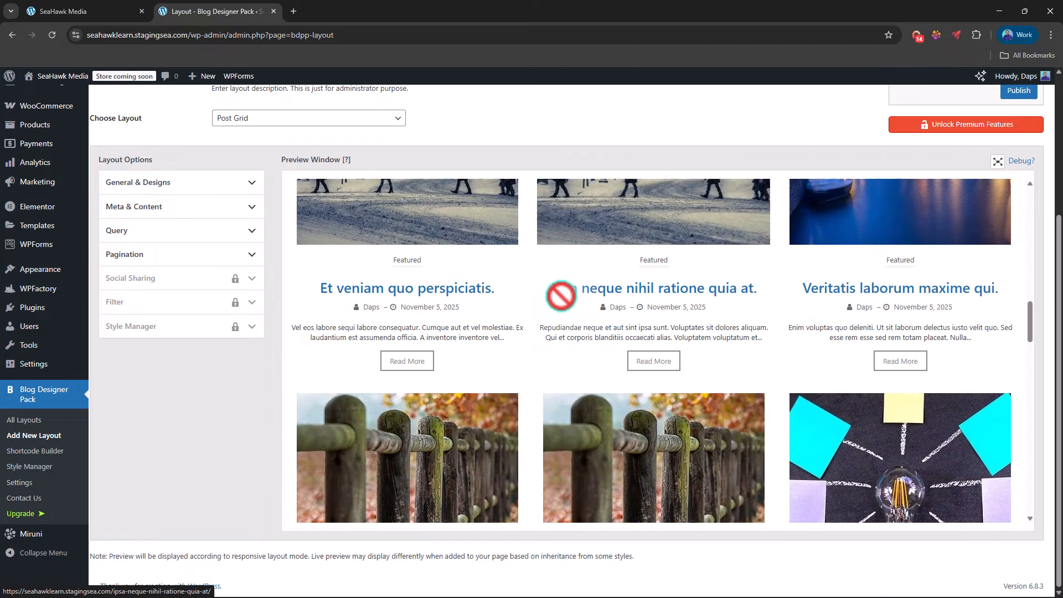
scroll(562, 288, "up", 15)
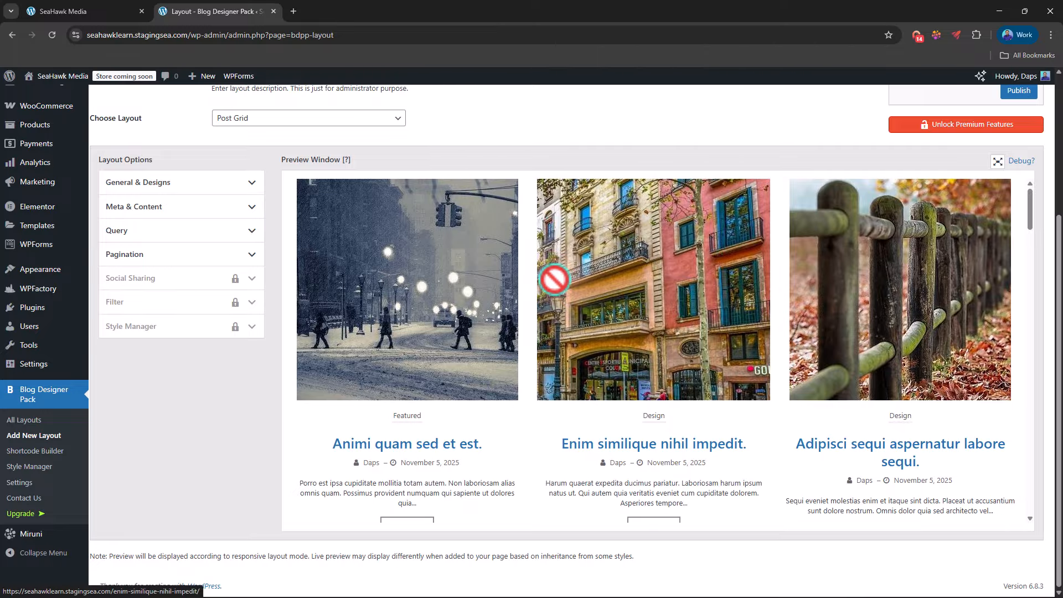
scroll(555, 279, "up", 1)
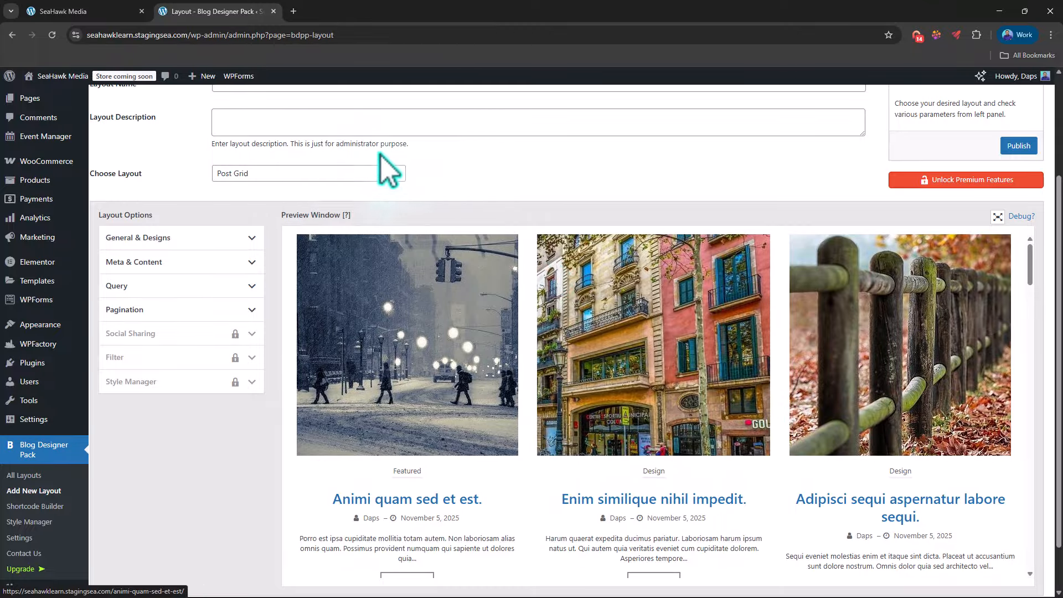
left_click(325, 173)
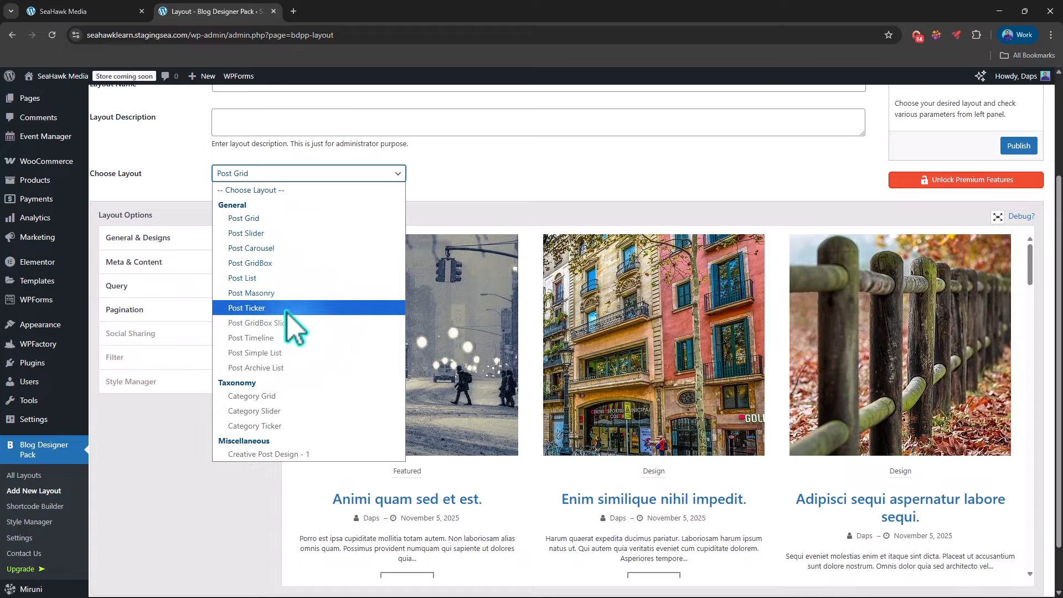
left_click(265, 236)
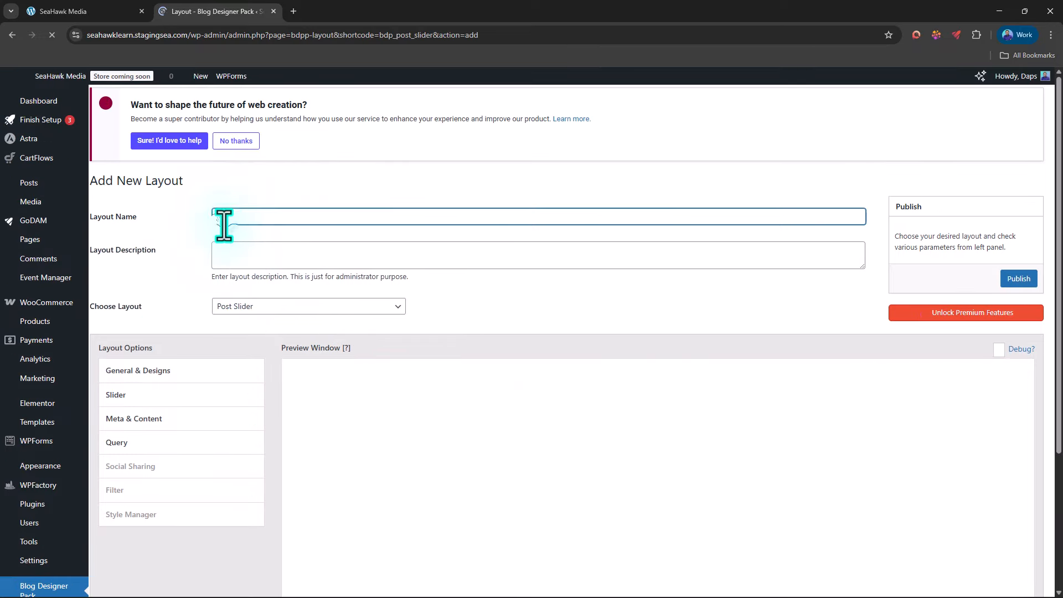
left_click(227, 224)
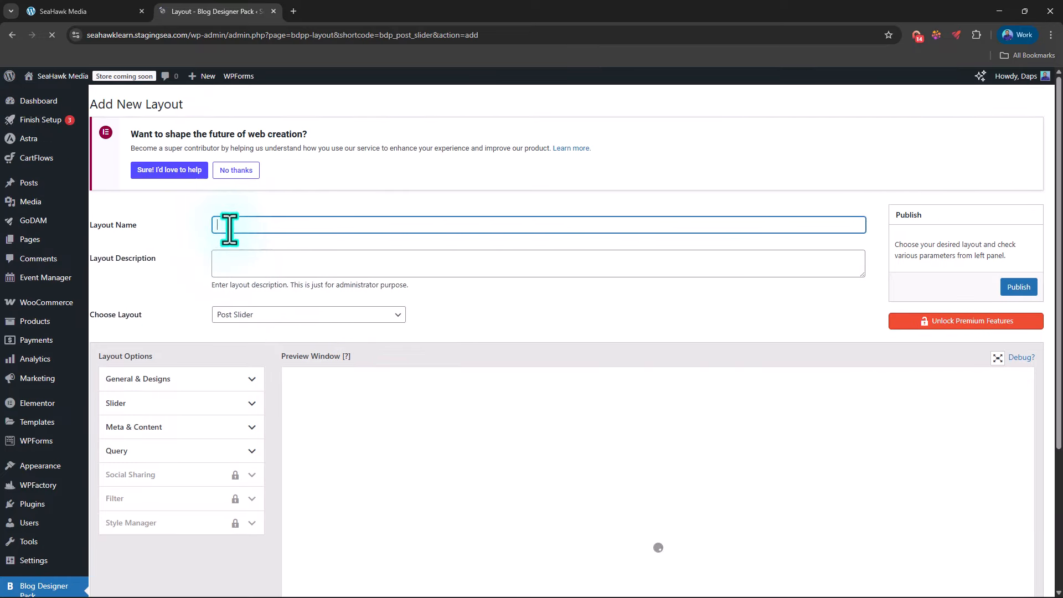
type("Post Slider")
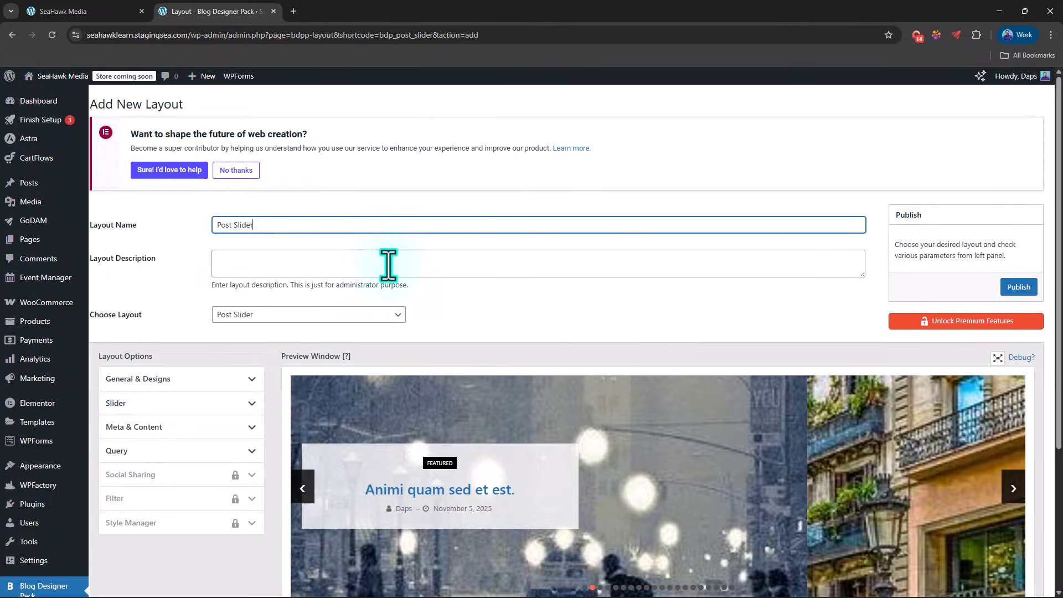
Step: In the slider's general and design options, set the design to Design 2 and the image size to full
scroll(487, 266, "down", 3)
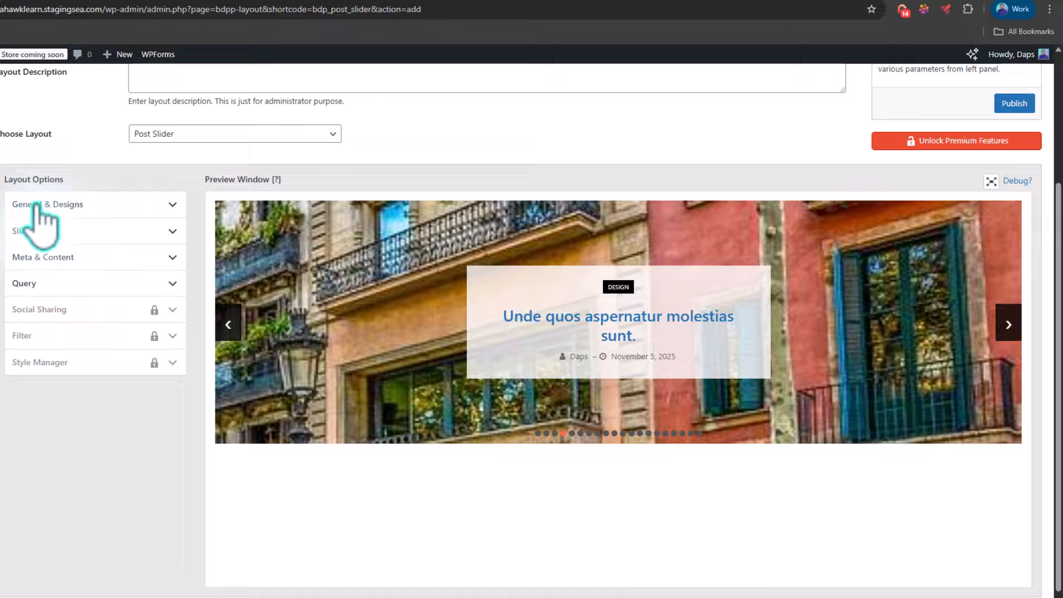
left_click(108, 208)
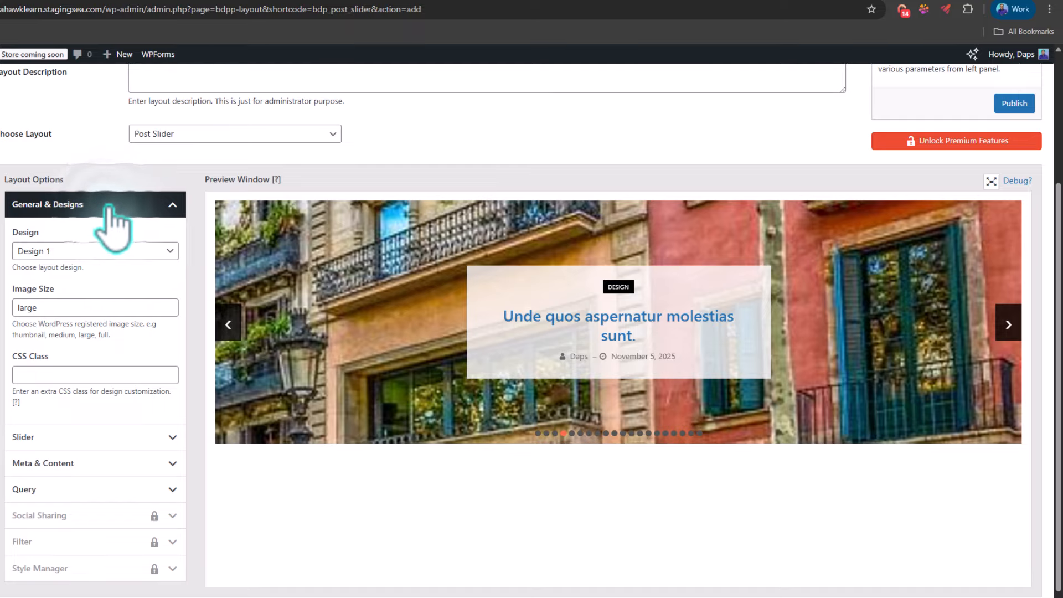
left_click(94, 251)
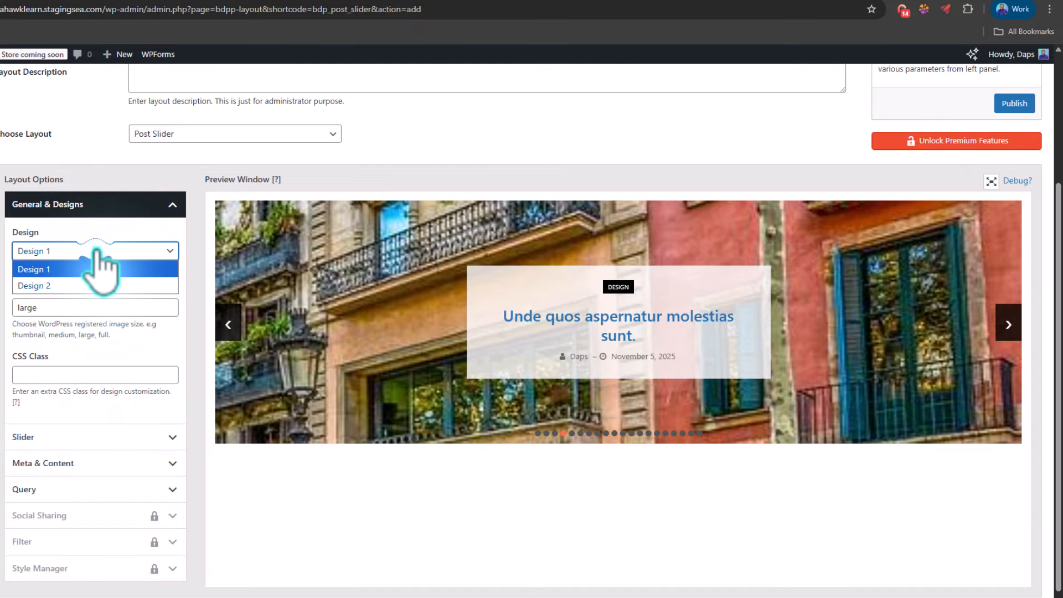
left_click(42, 286)
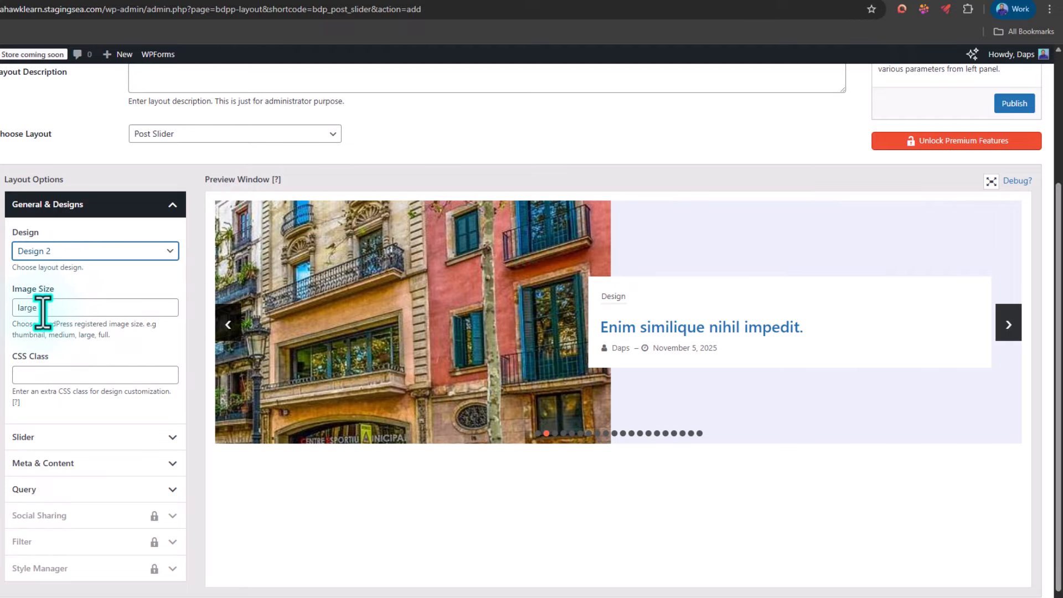
double_click(21, 307)
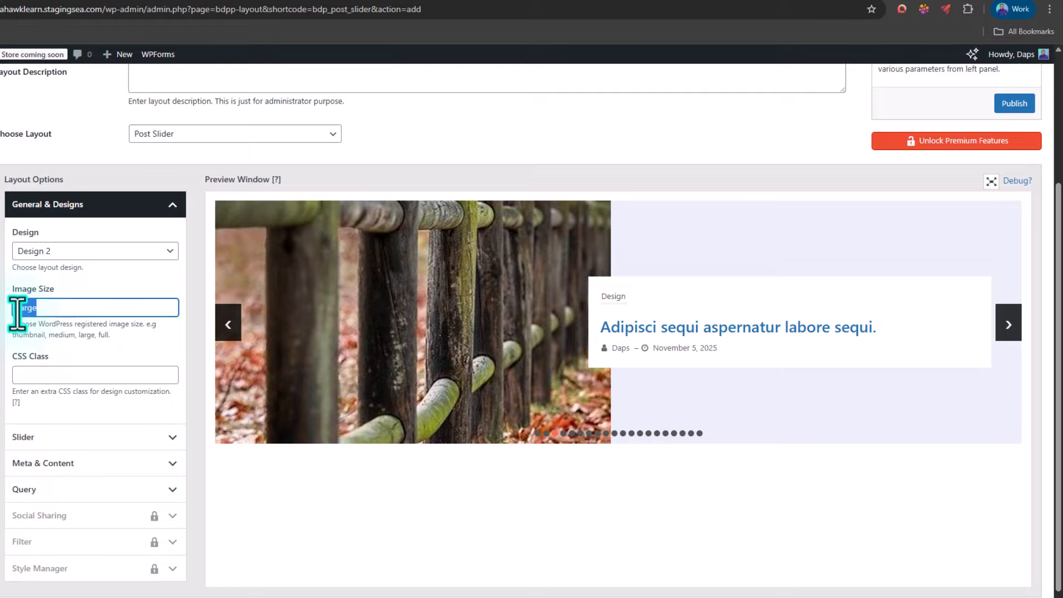
type("full")
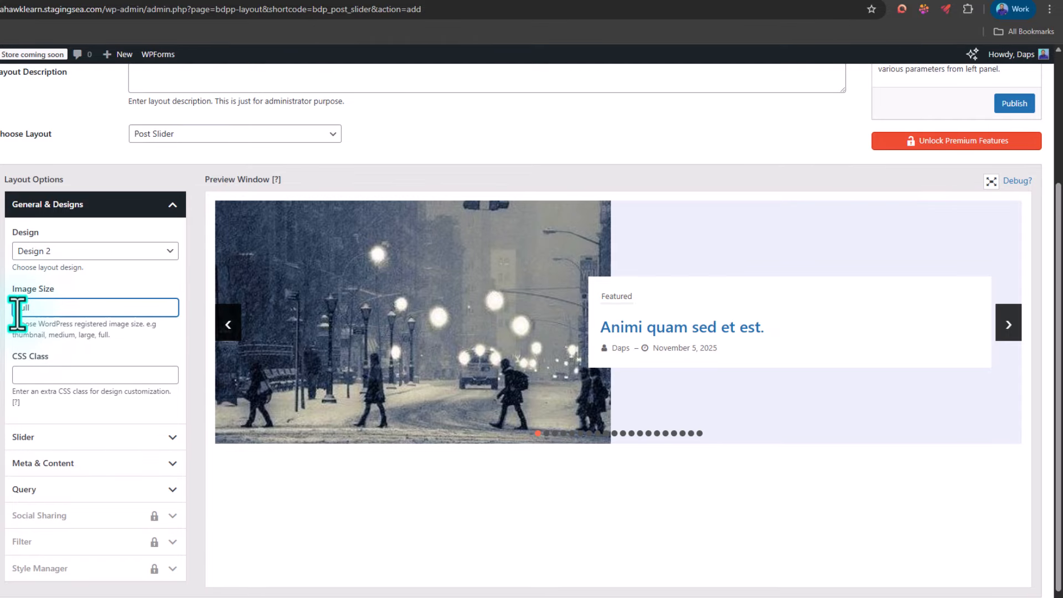
Step: Set Show Arrows to False in the slider options so the previous and next arrows are hidden
scroll(122, 266, "down", 1)
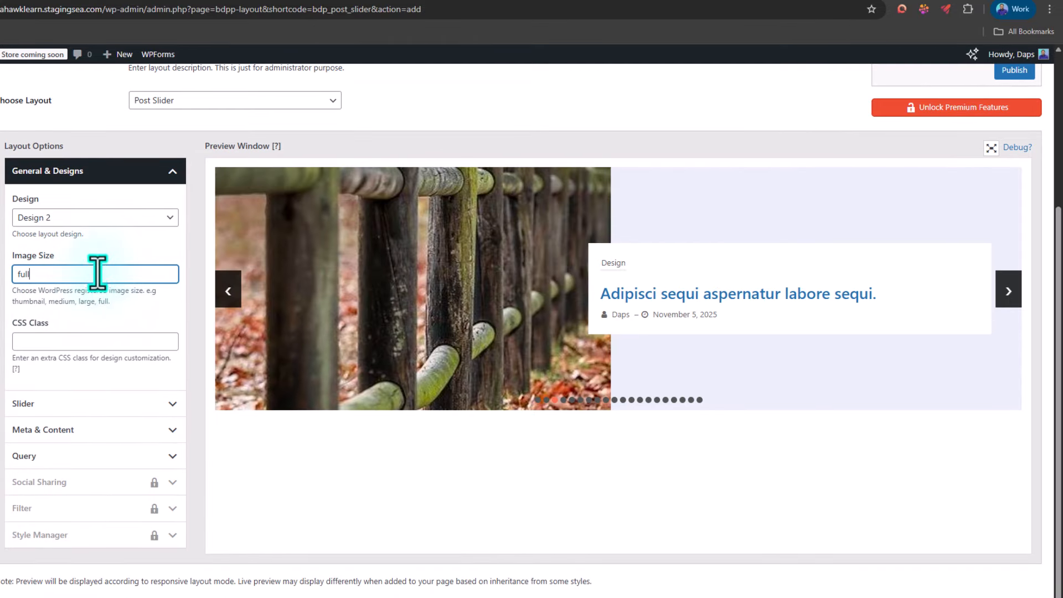
left_click(162, 404)
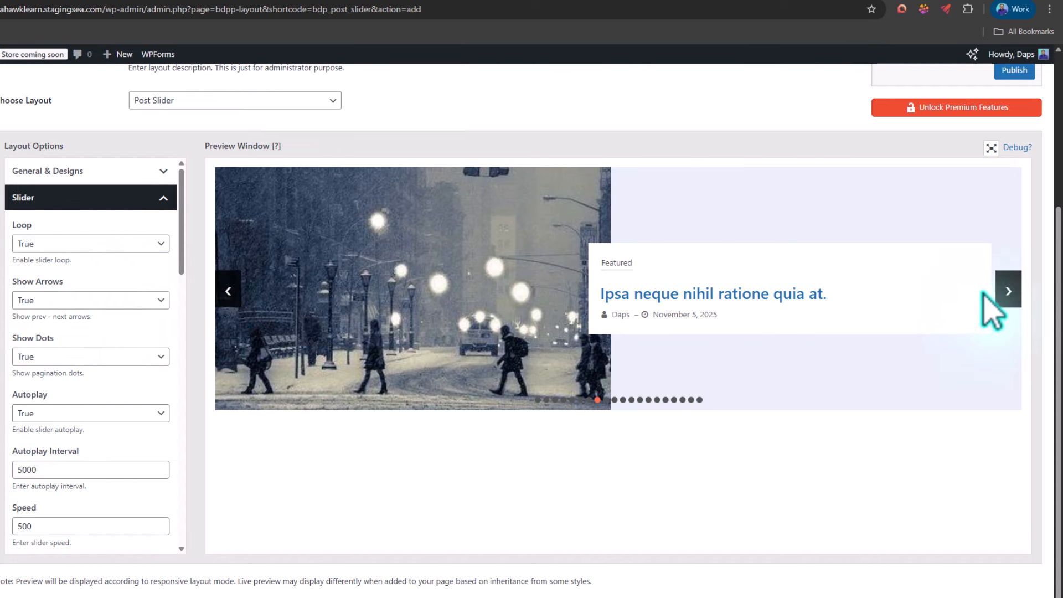
left_click(83, 301)
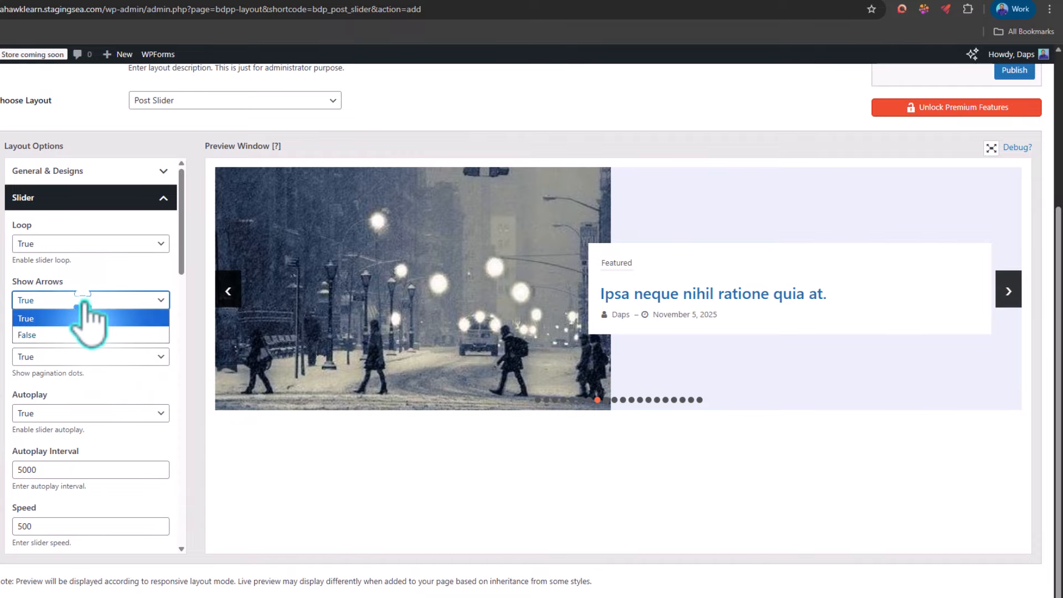
left_click(45, 334)
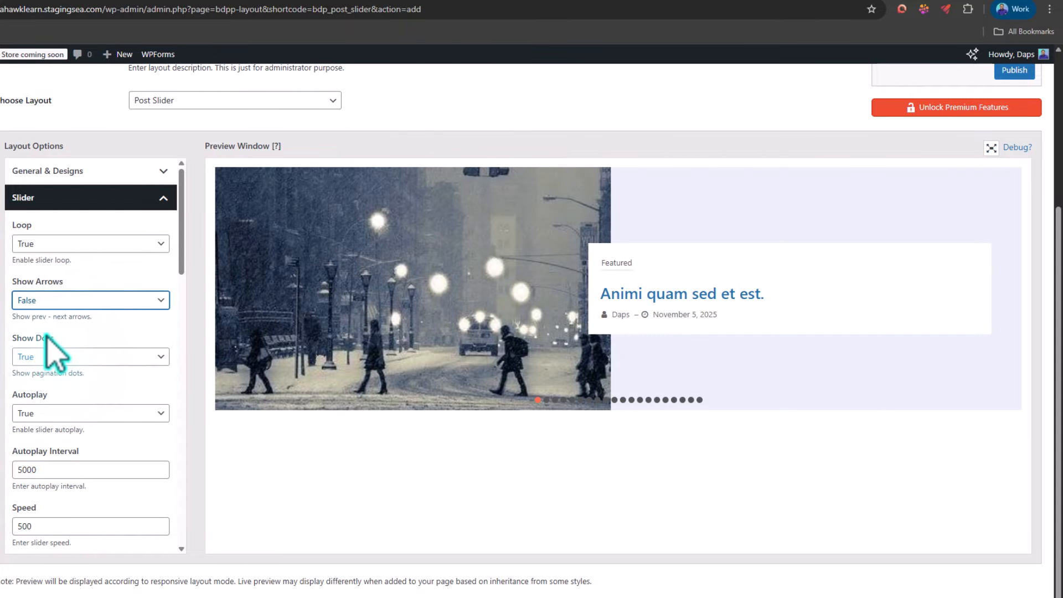
Step: Set Show Post Date to False in the layout's meta and content options
scroll(83, 338, "down", 1)
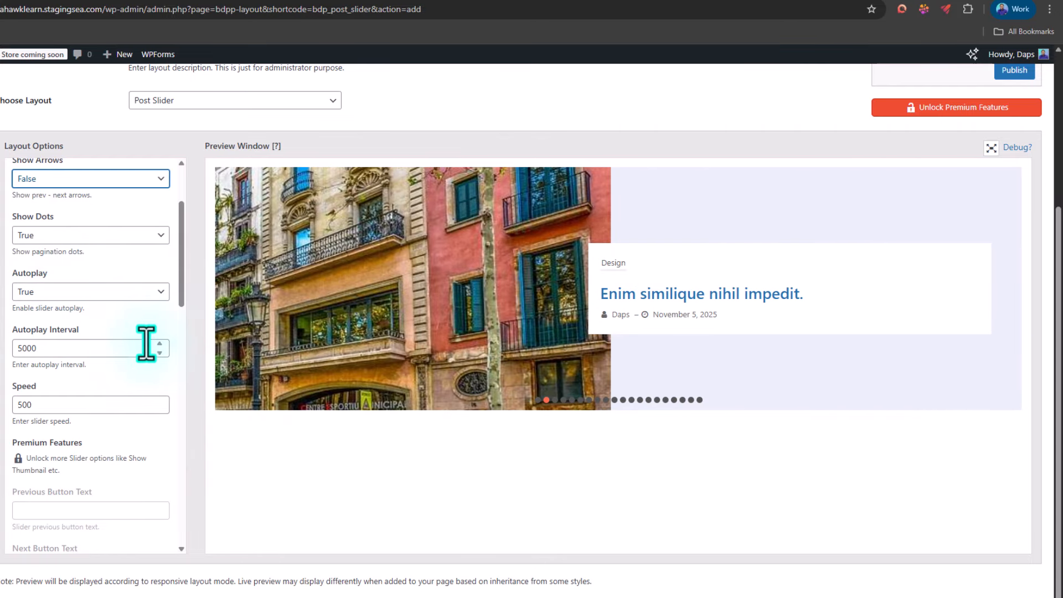
scroll(78, 380, "down", 3)
scroll(69, 302, "down", 1)
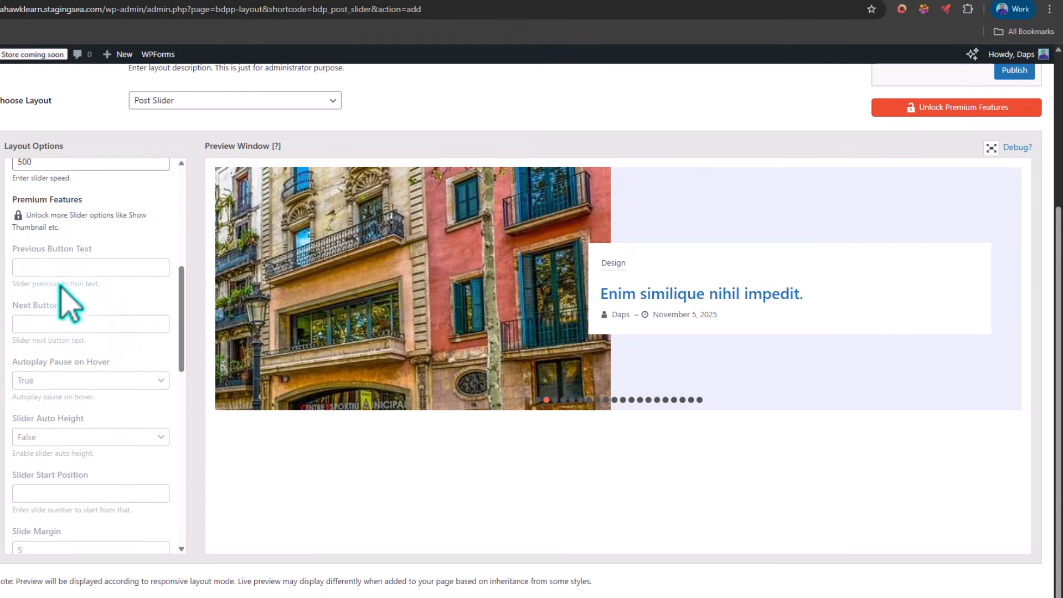
scroll(74, 316, "down", 6)
scroll(68, 305, "down", 5)
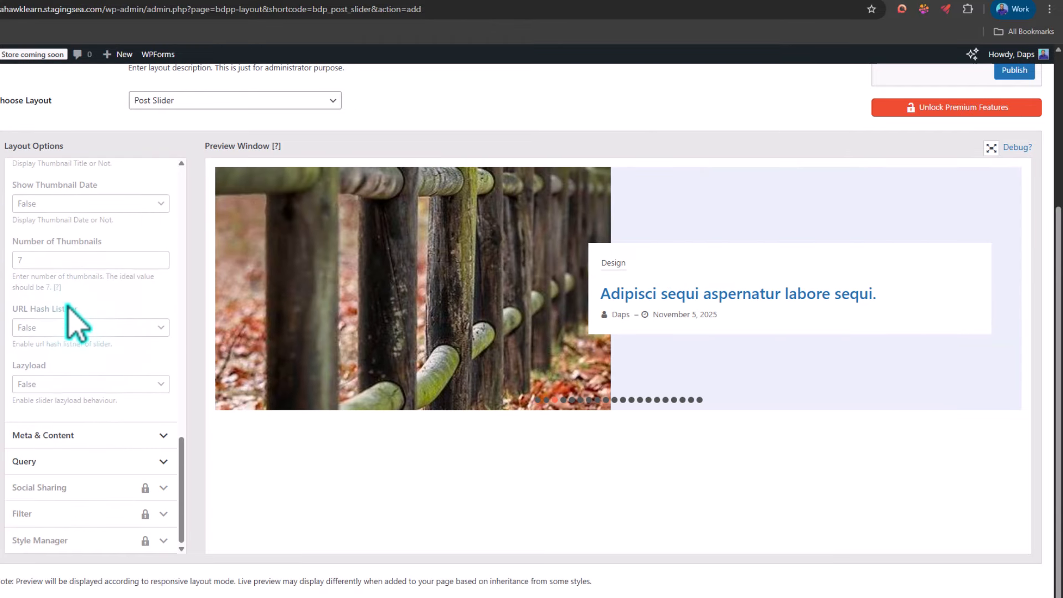
left_click(136, 435)
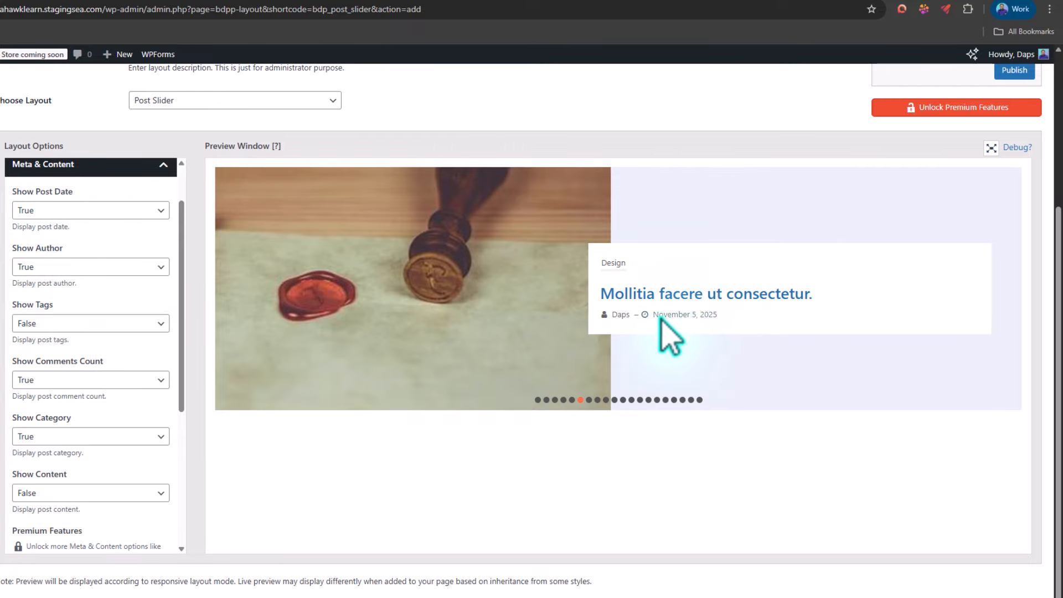
left_click(105, 212)
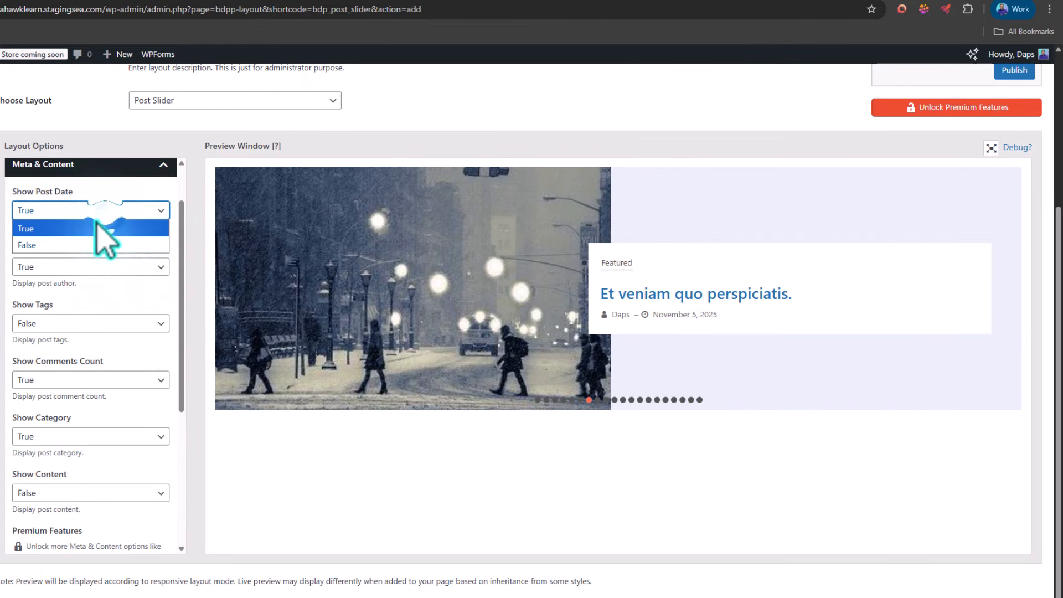
left_click(69, 242)
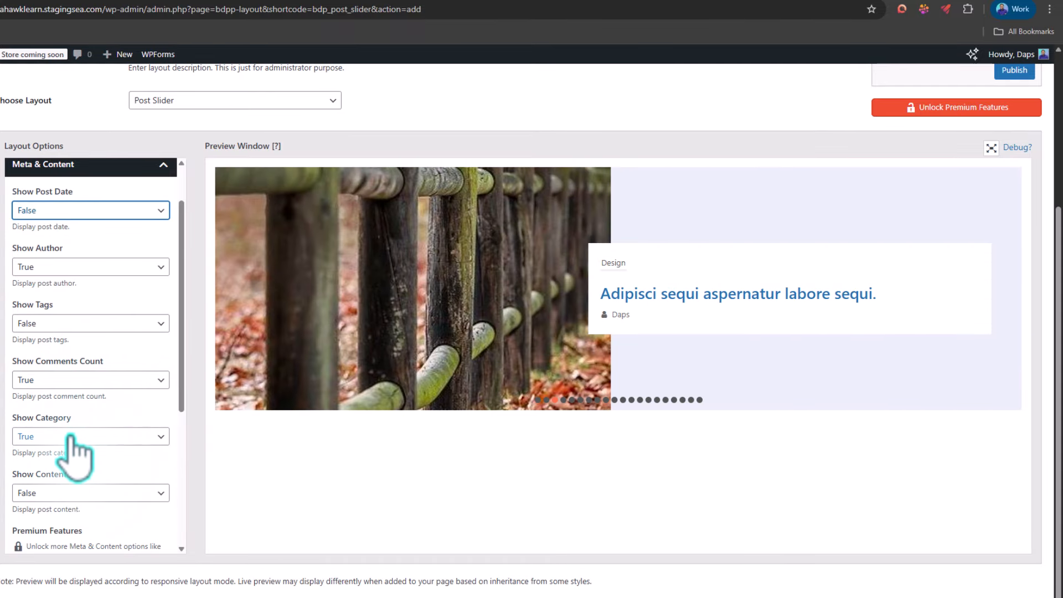
Step: Set Show Content to True for the slider posts and limit the content to 50 words
scroll(77, 438, "down", 2)
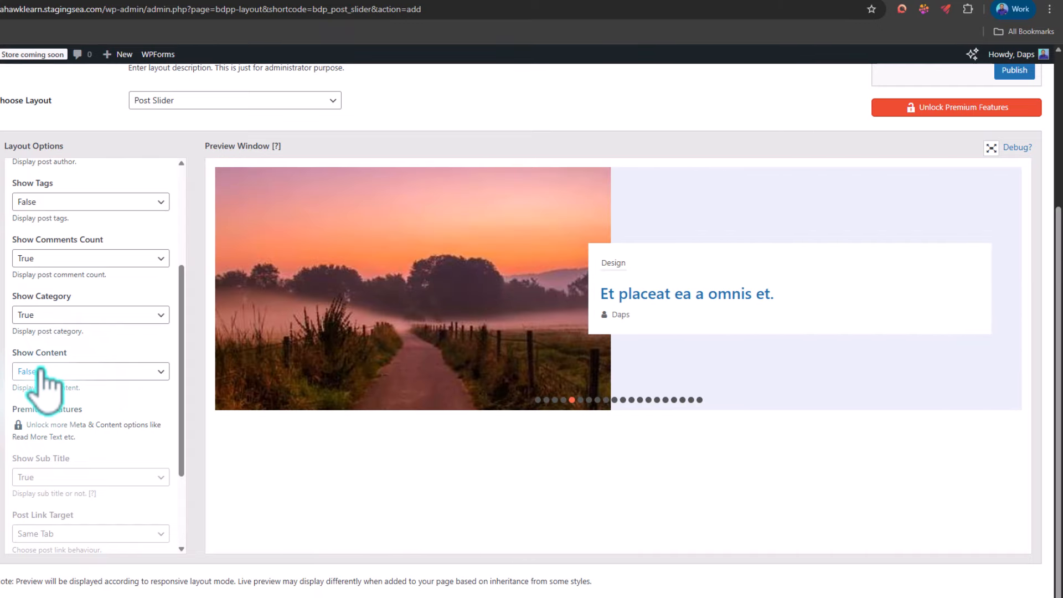
left_click(42, 372)
left_click(36, 403)
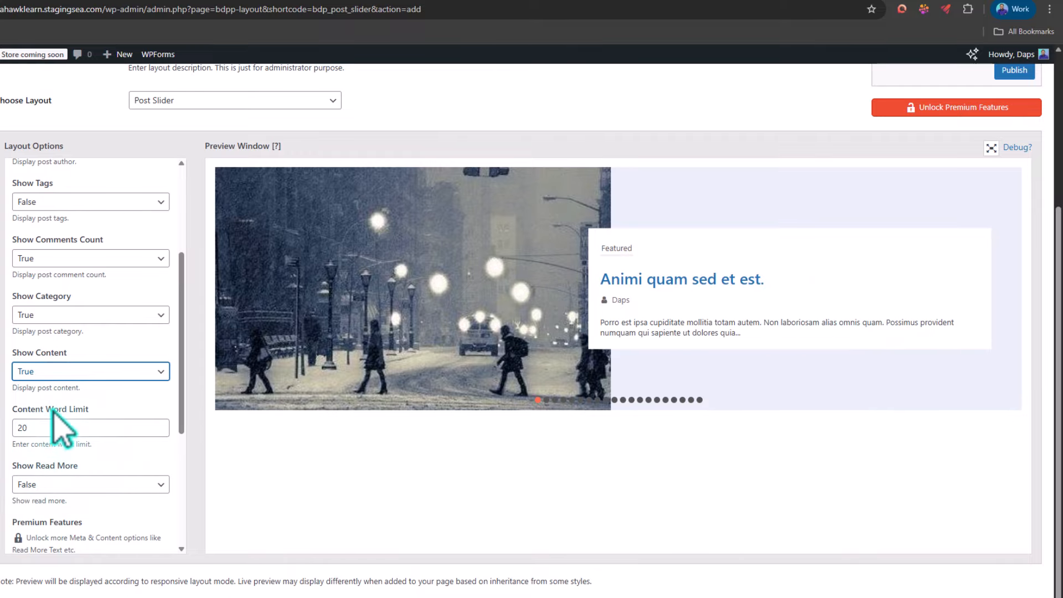
double_click(13, 430)
type("50")
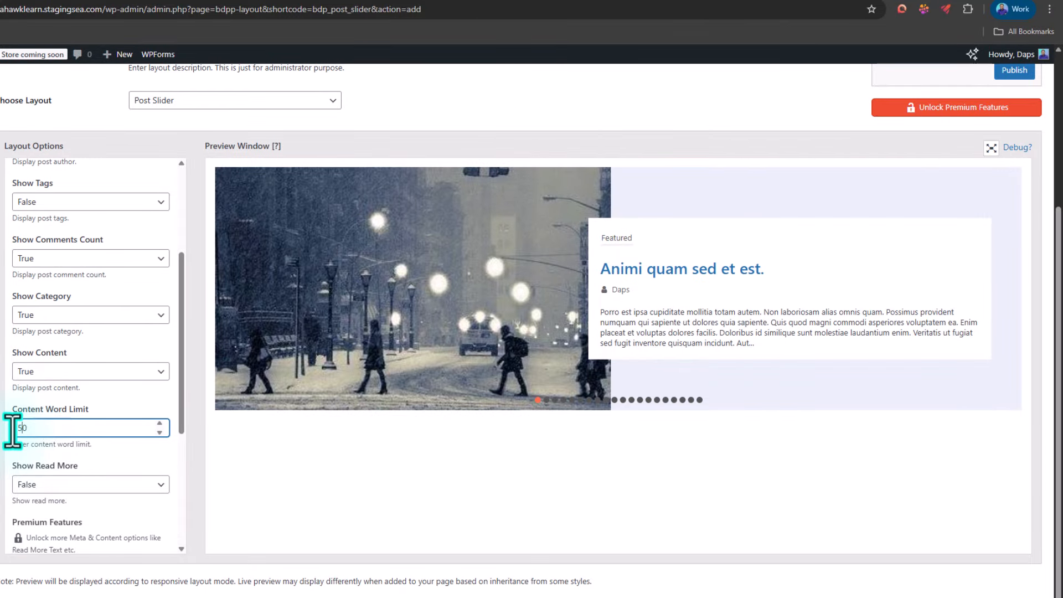
scroll(50, 460, "down", 1)
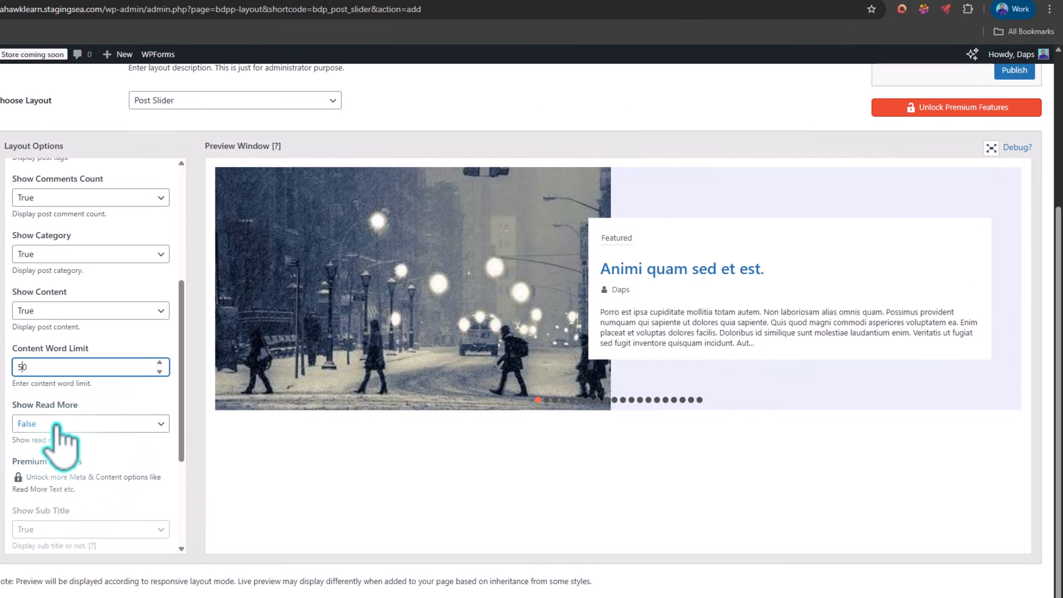
Step: Set Show Read More to True so each slider post gets a Read More button
left_click(58, 425)
left_click(38, 456)
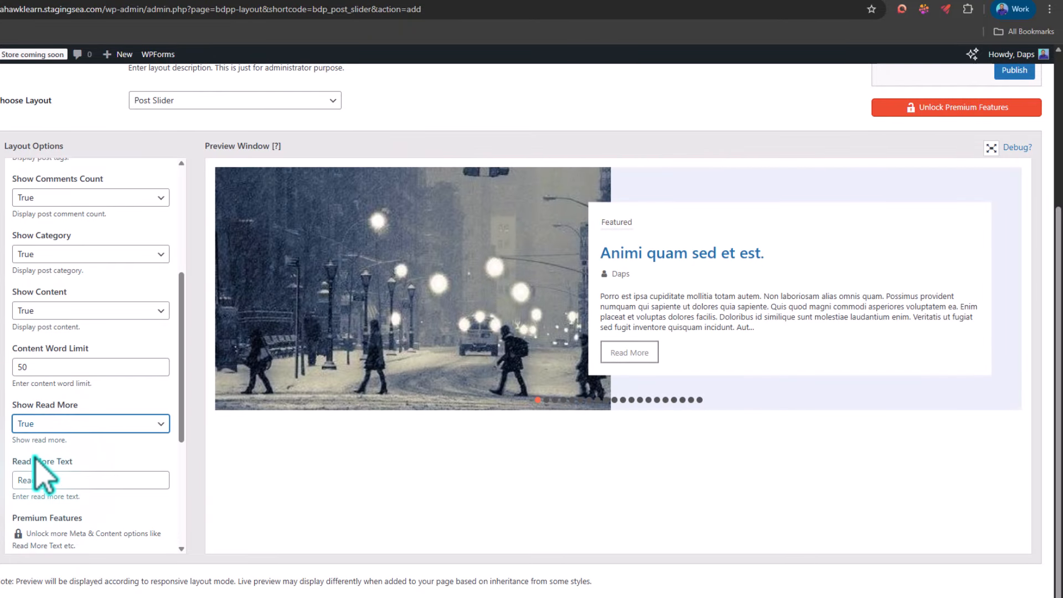
Step: In the slider's query options, keep the post type as Posts and set the total number of posts to 5
scroll(45, 476, "down", 2)
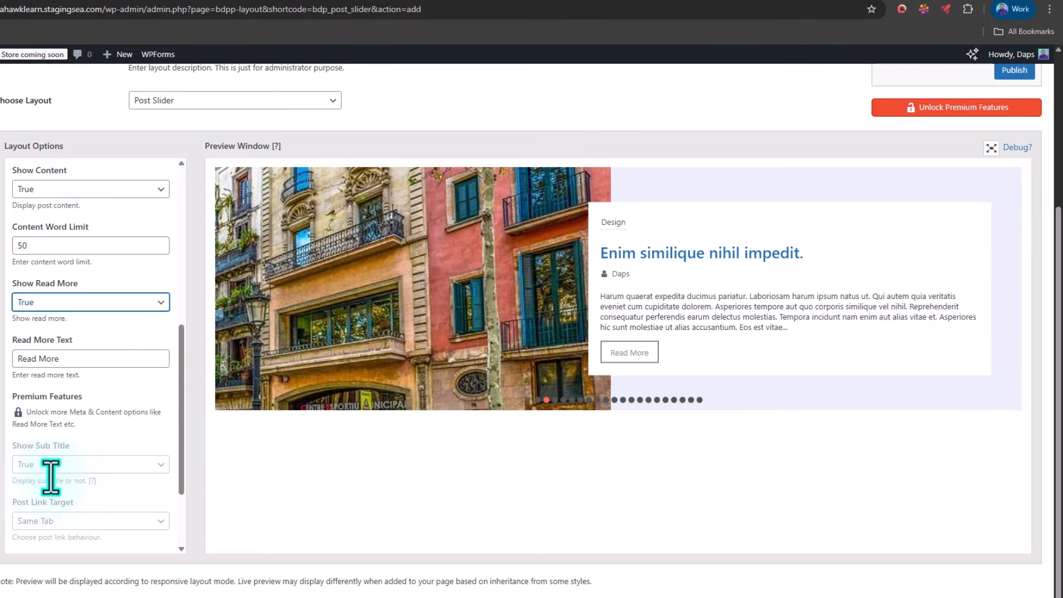
scroll(53, 482, "down", 2)
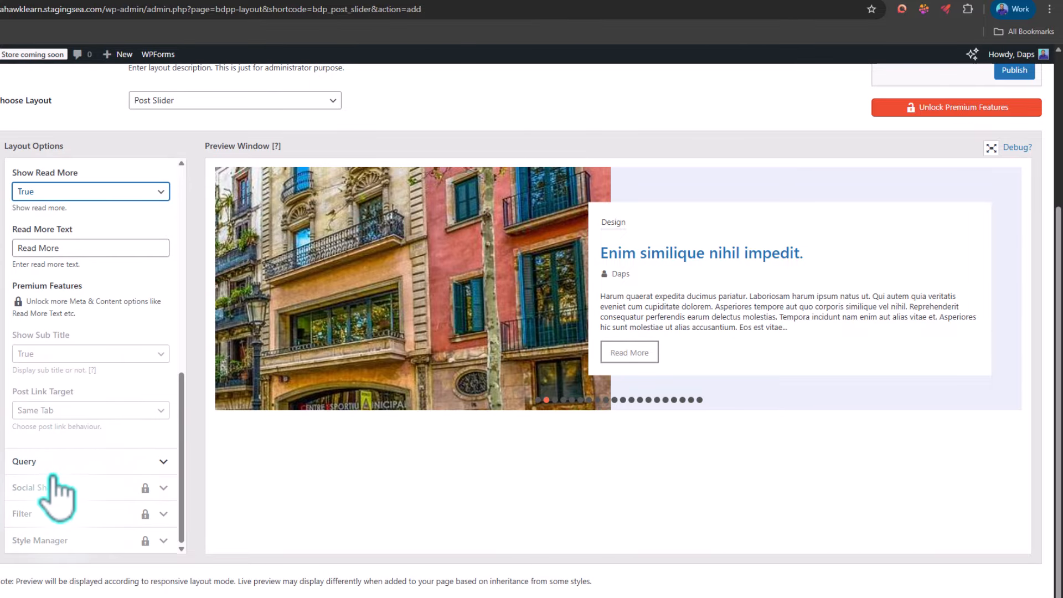
left_click(54, 461)
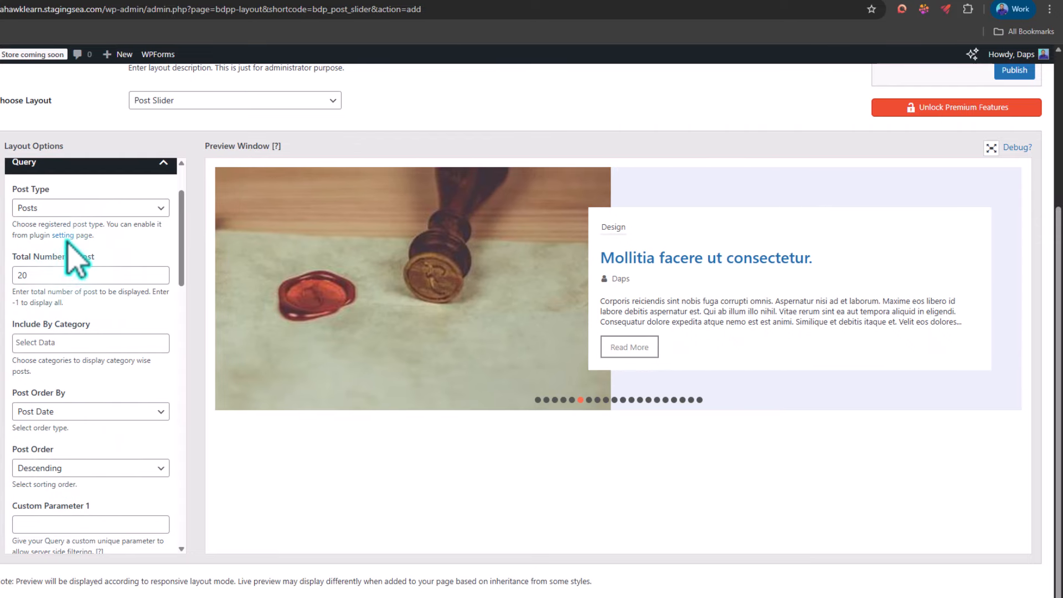
left_click(47, 209)
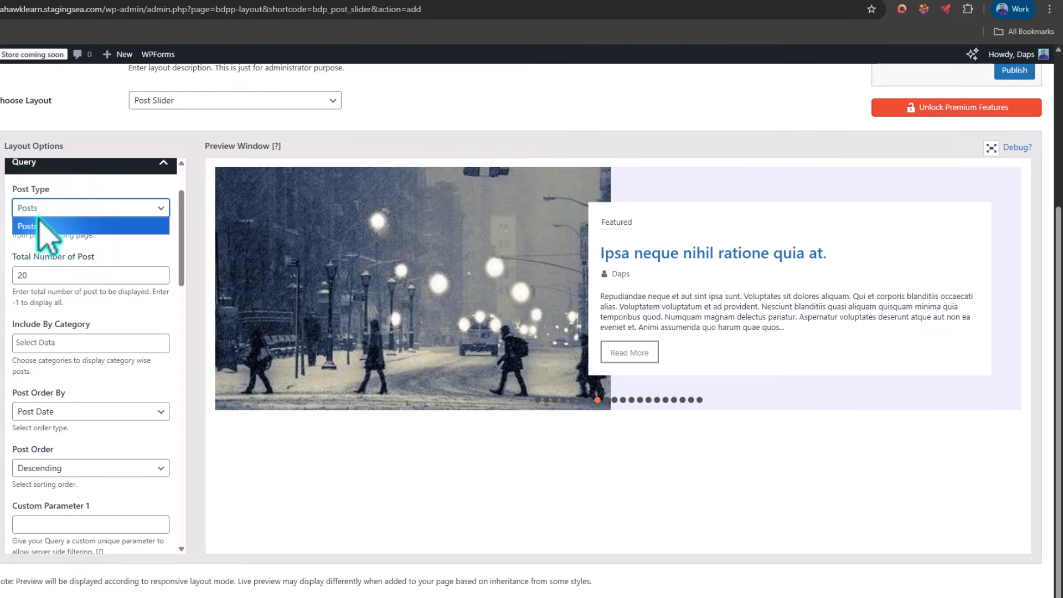
left_click(45, 227)
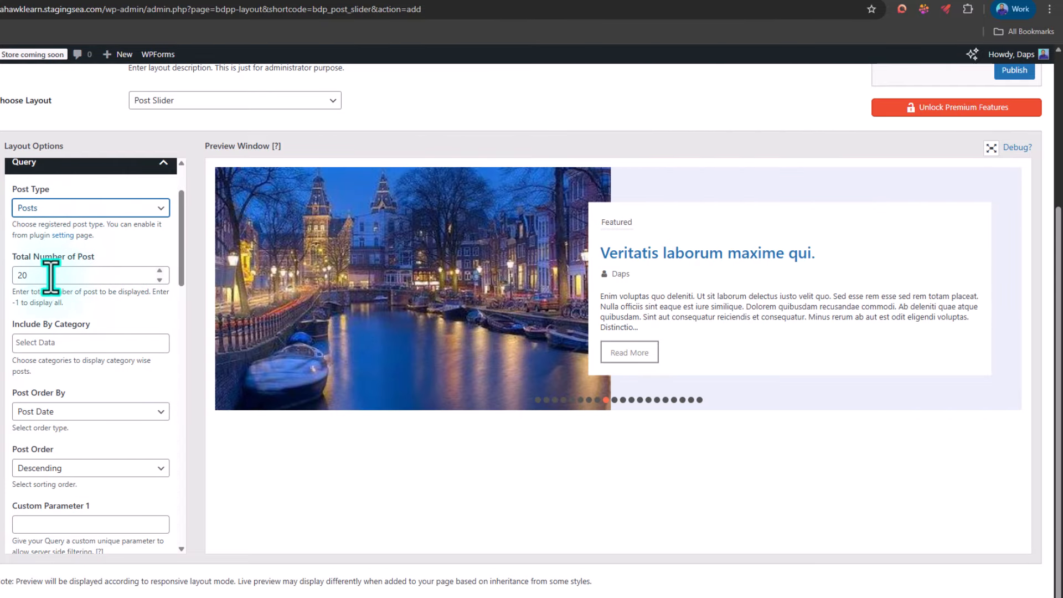
left_click_drag(34, 275, 16, 275)
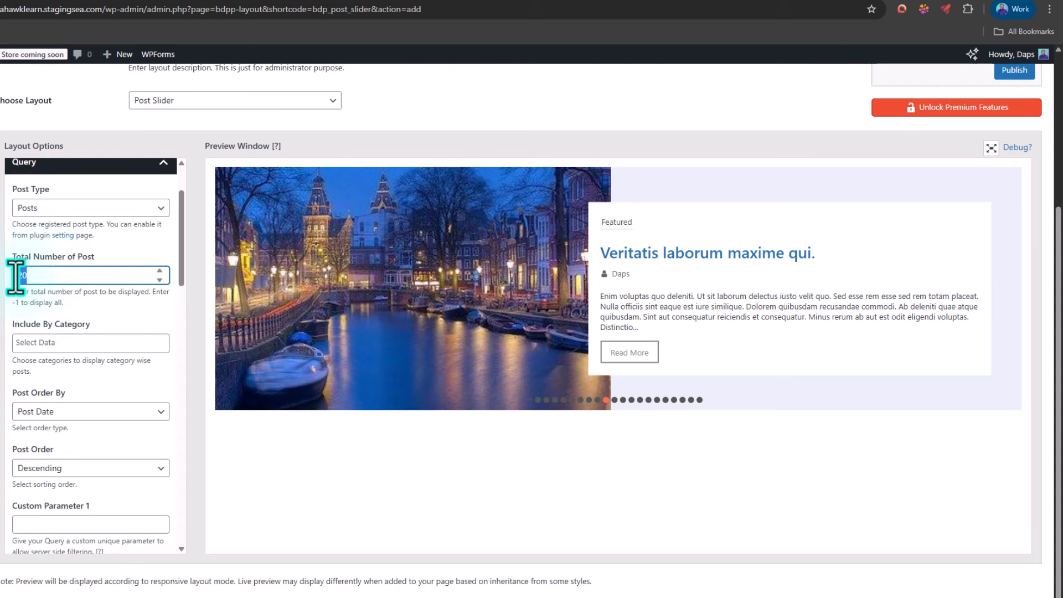
type("5")
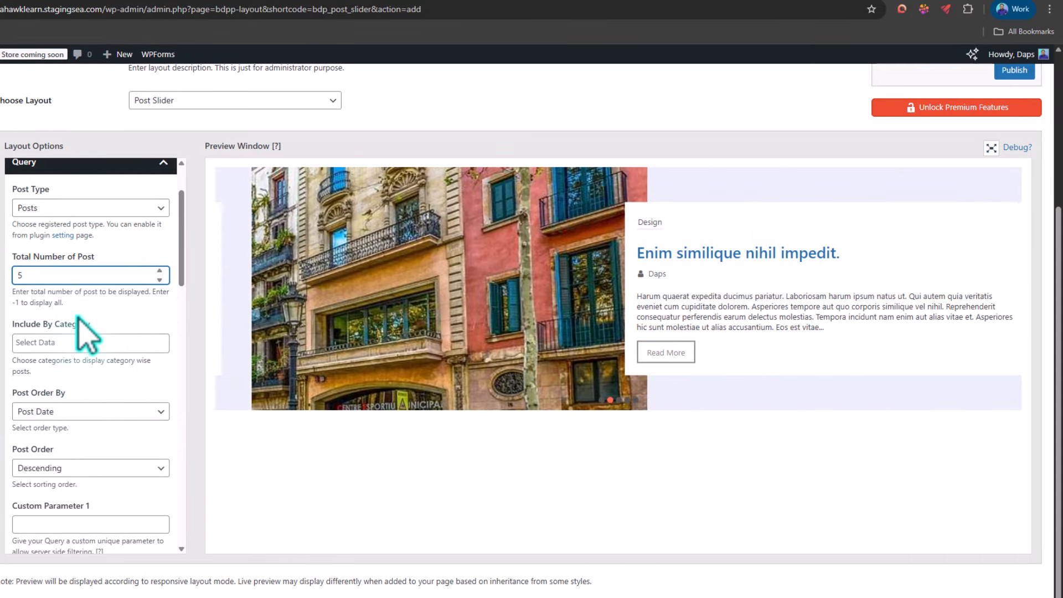
Step: Restrict the slider's posts to the Featured category in the query options
left_click(49, 342)
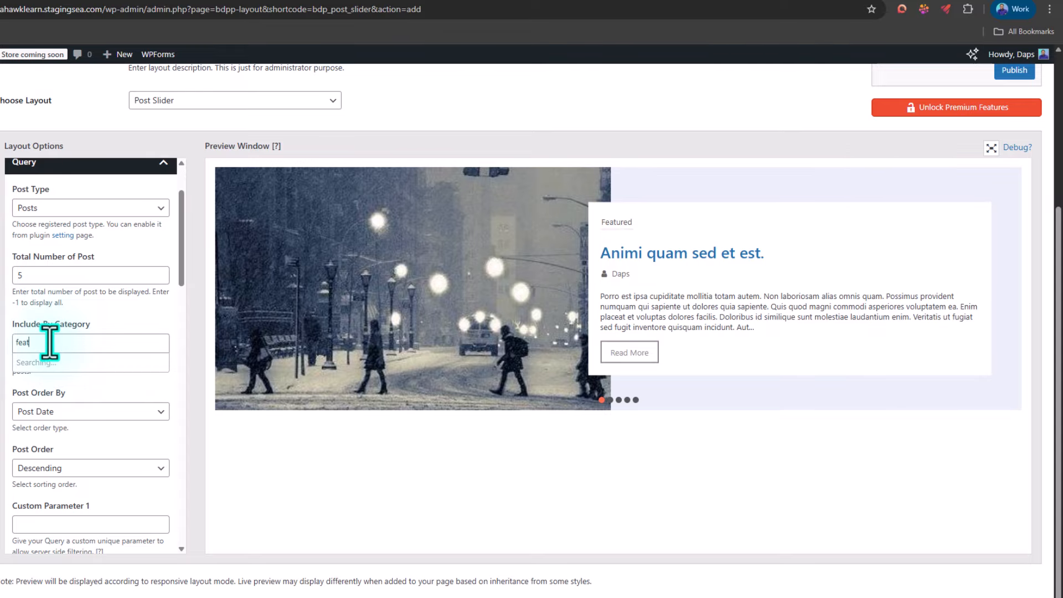
left_click(36, 363)
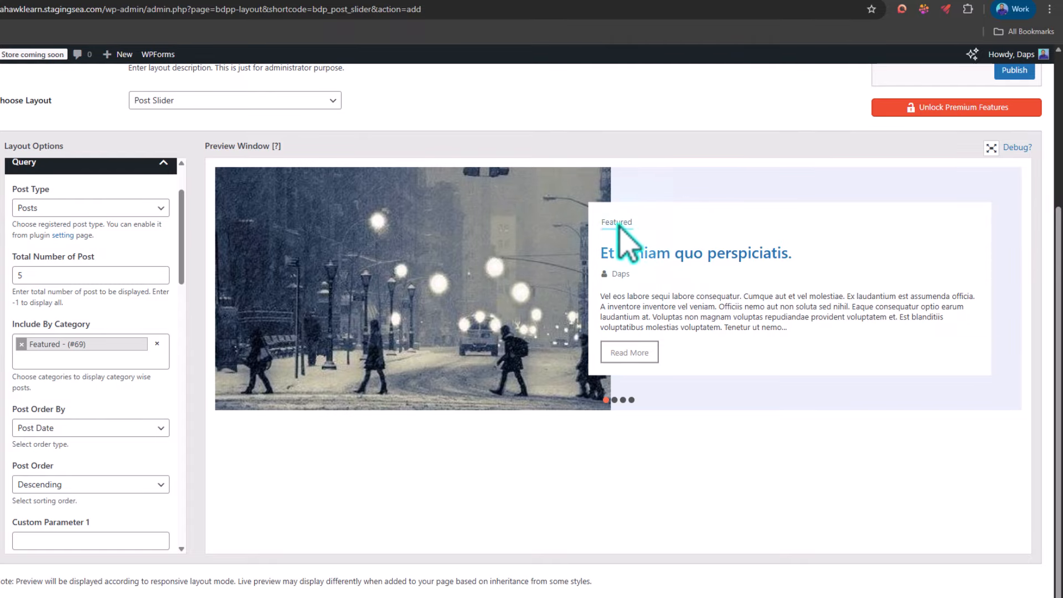
left_click_drag(618, 224, 637, 302)
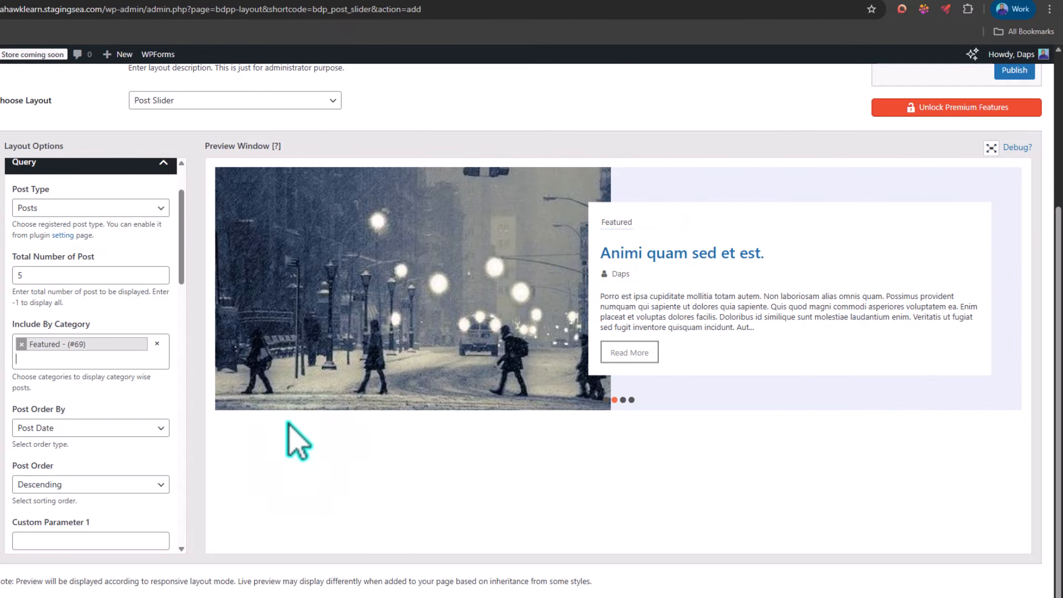
Step: Review the remaining query options, collapse them and publish the Post Slider layout
scroll(100, 396, "down", 2)
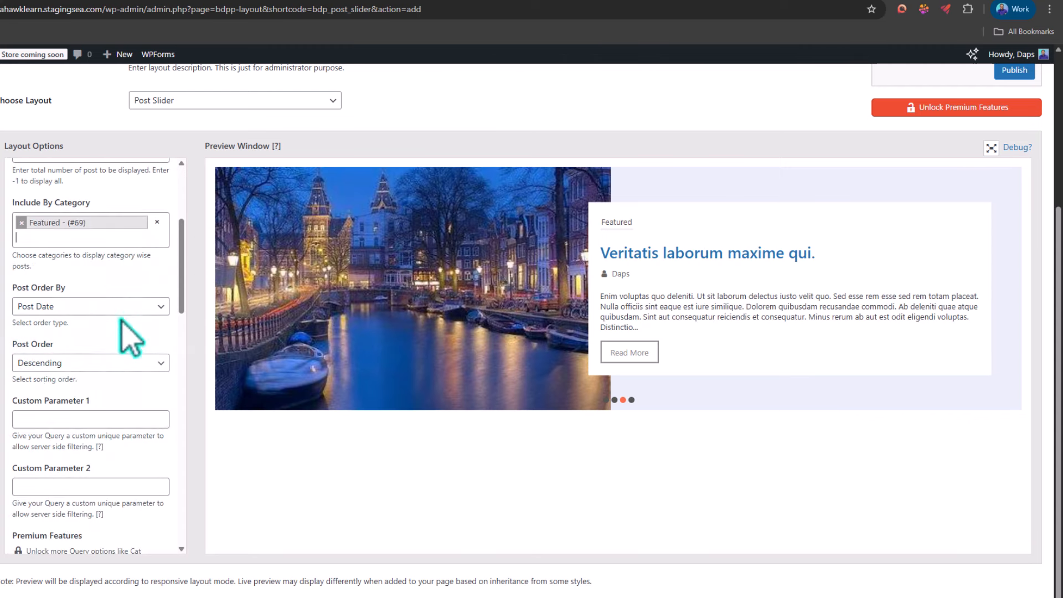
scroll(113, 369, "down", 3)
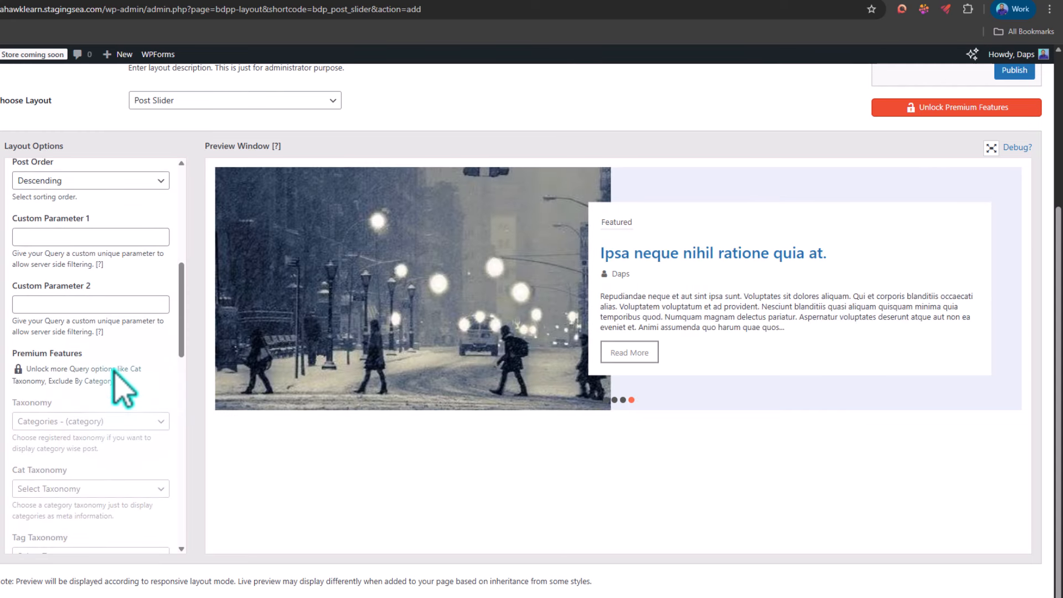
scroll(113, 369, "up", 5)
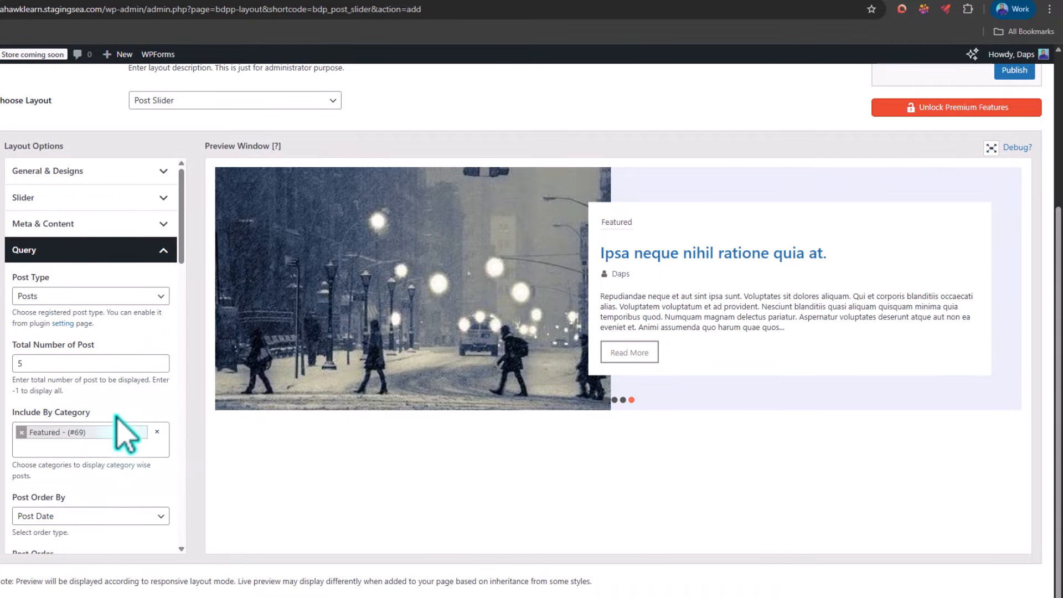
left_click(174, 251)
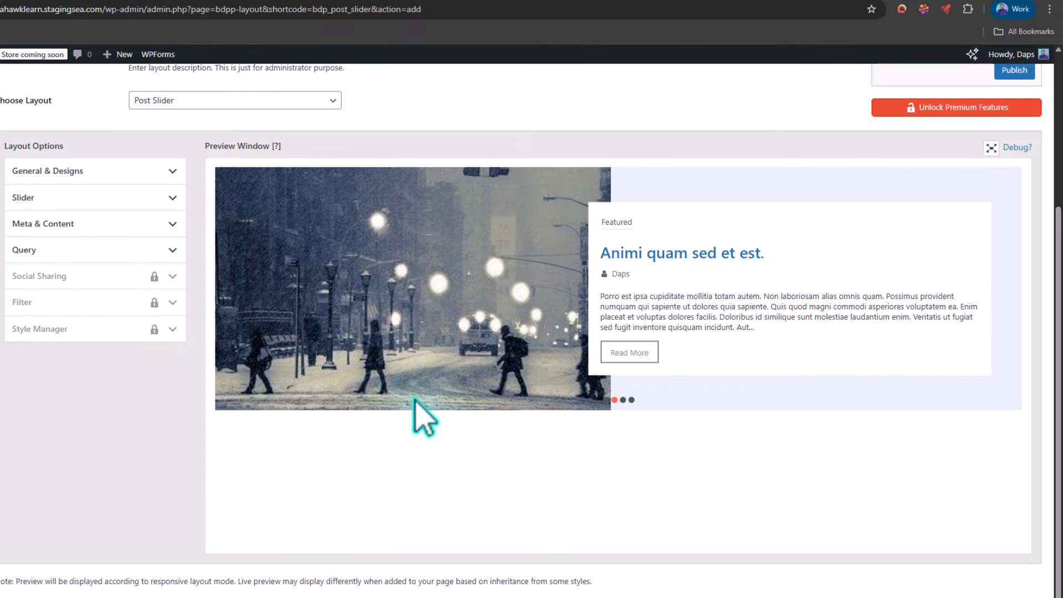
scroll(416, 410, "up", 4)
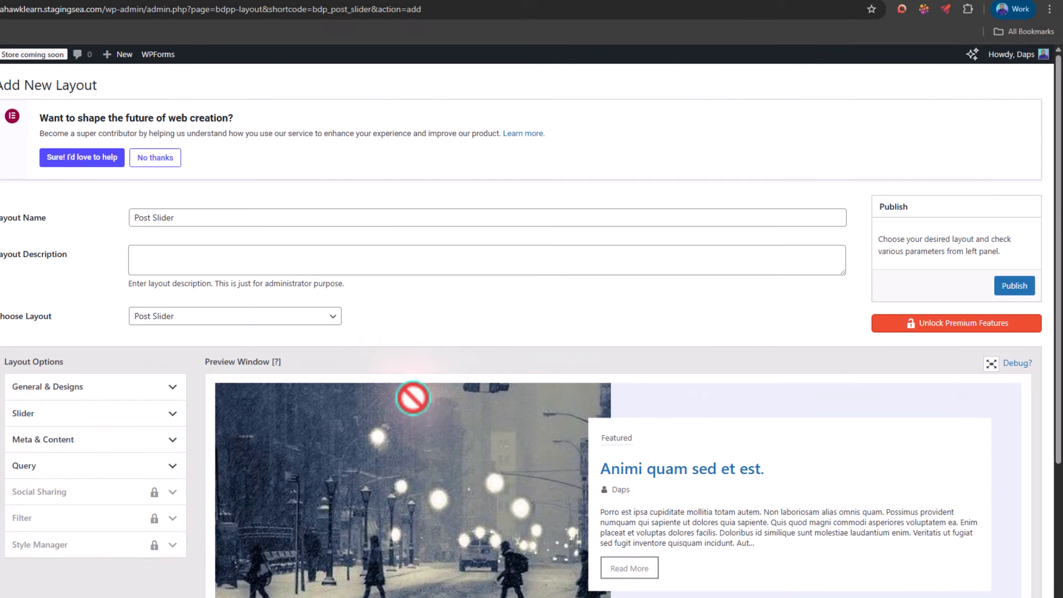
left_click(1017, 282)
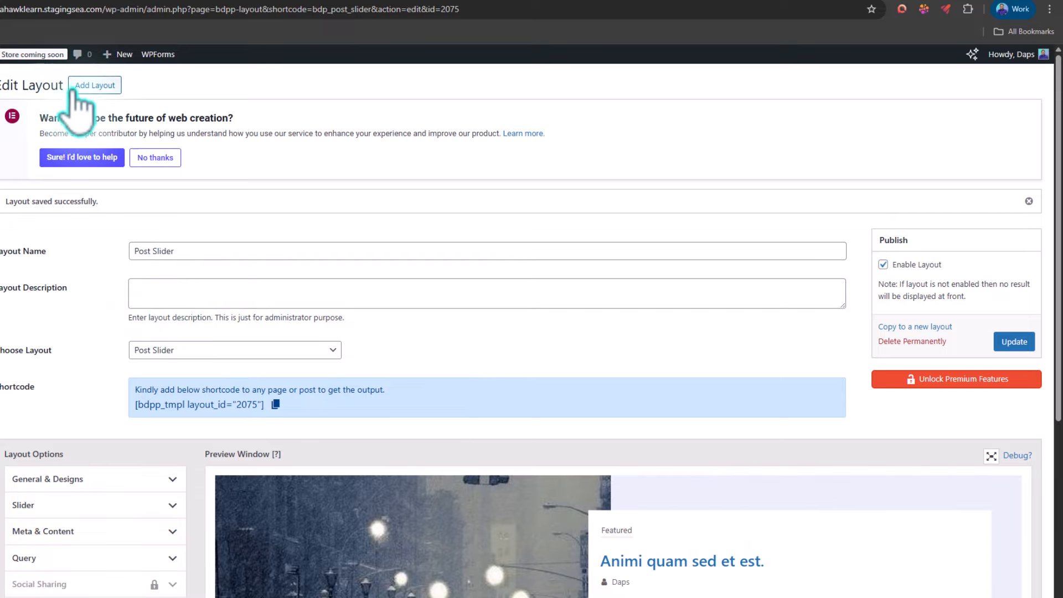
Step: Start another new layout, name it Post Grid and look over its preview
left_click(92, 86)
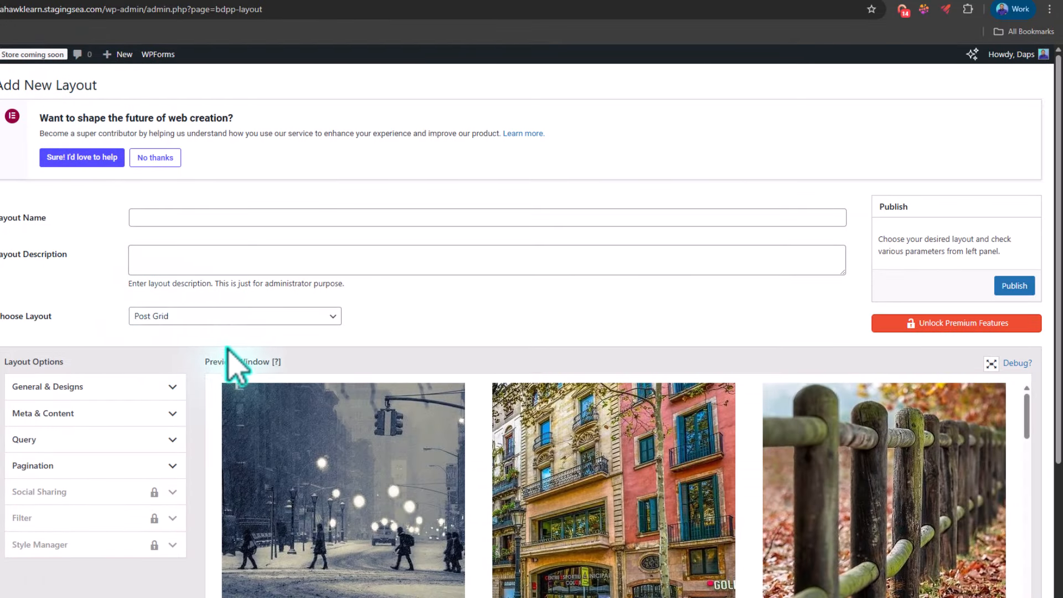
left_click(162, 216)
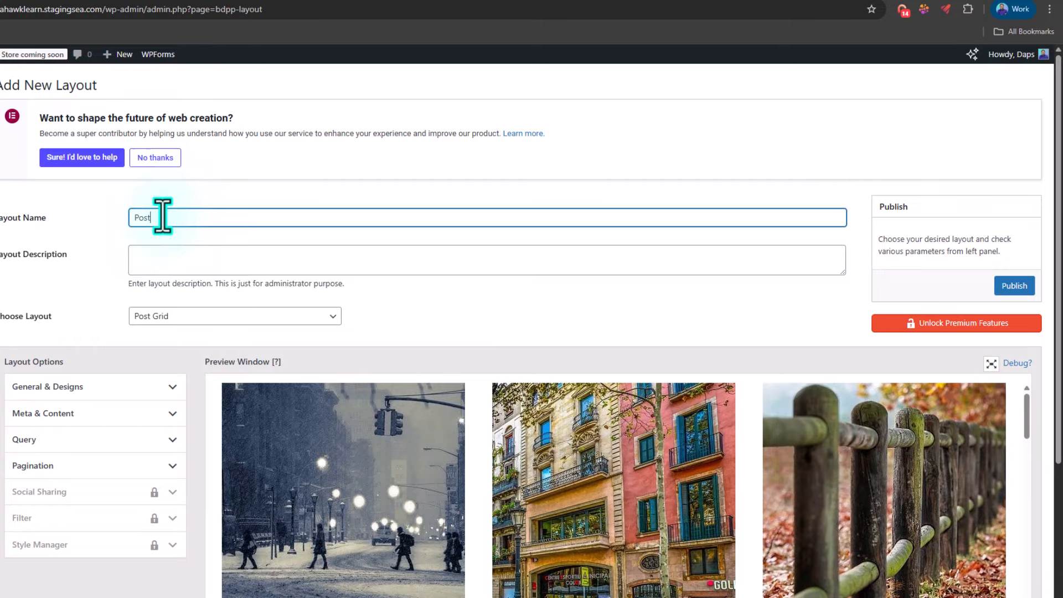
type("Post Grid")
scroll(221, 281, "down", 2)
scroll(486, 321, "down", 3)
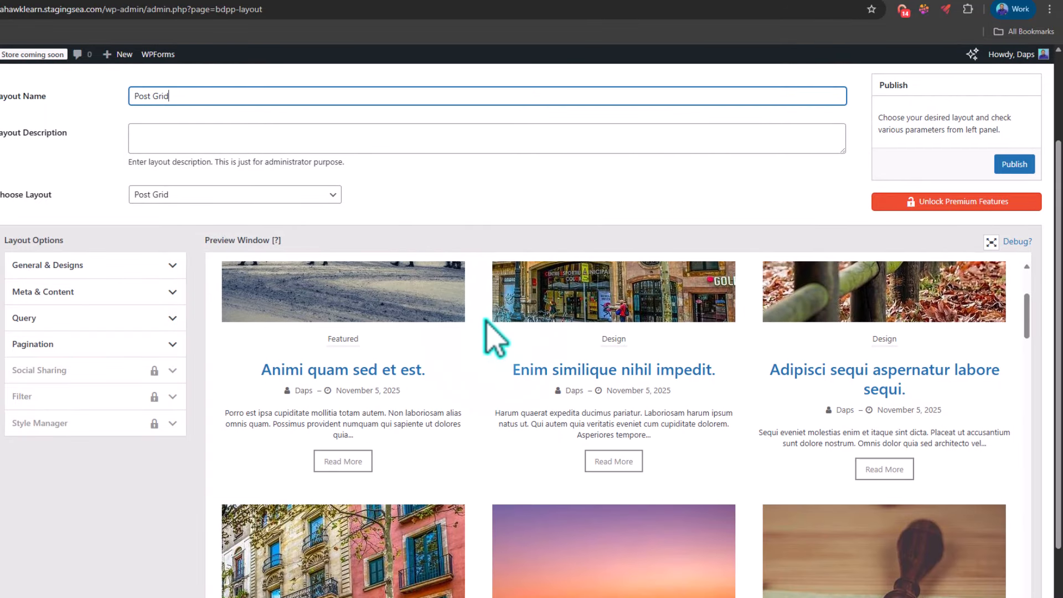
scroll(676, 399, "down", 1)
scroll(676, 399, "up", 4)
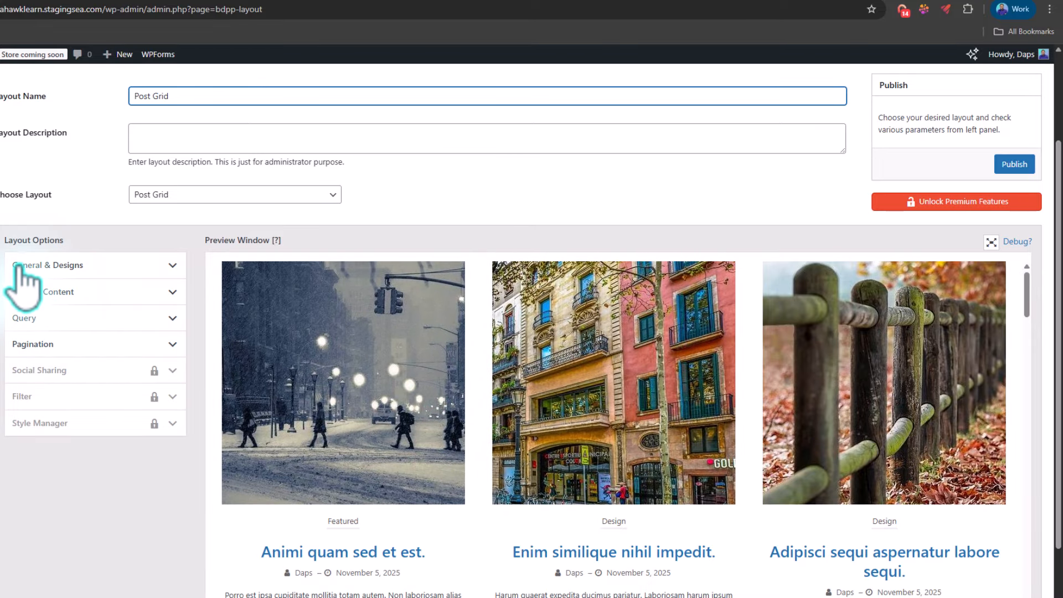
Step: In the post grid's general and design options, set the design to Design 2 and check the preview
left_click(163, 266)
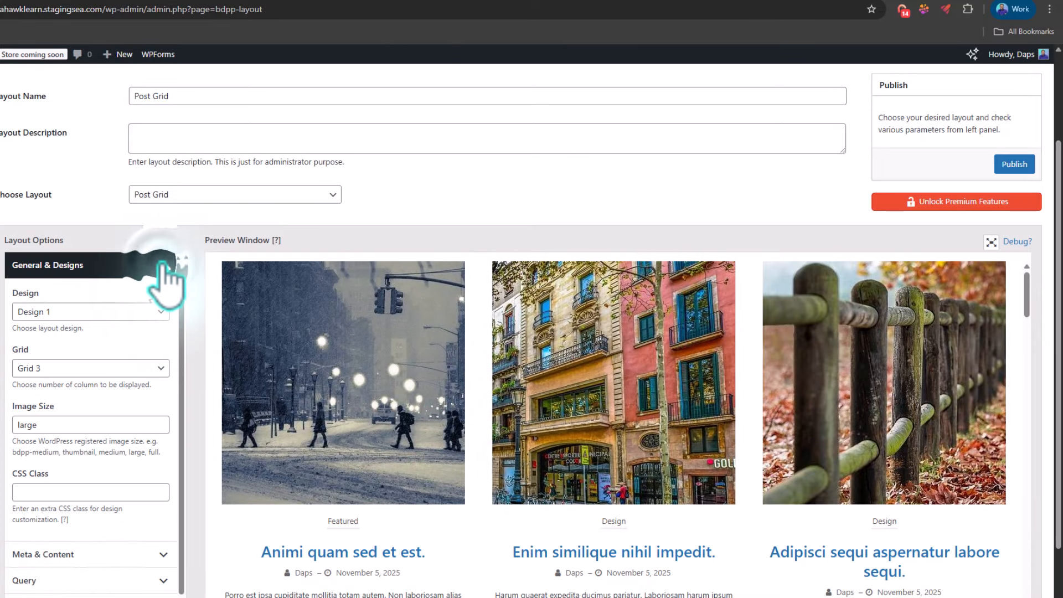
left_click(111, 312)
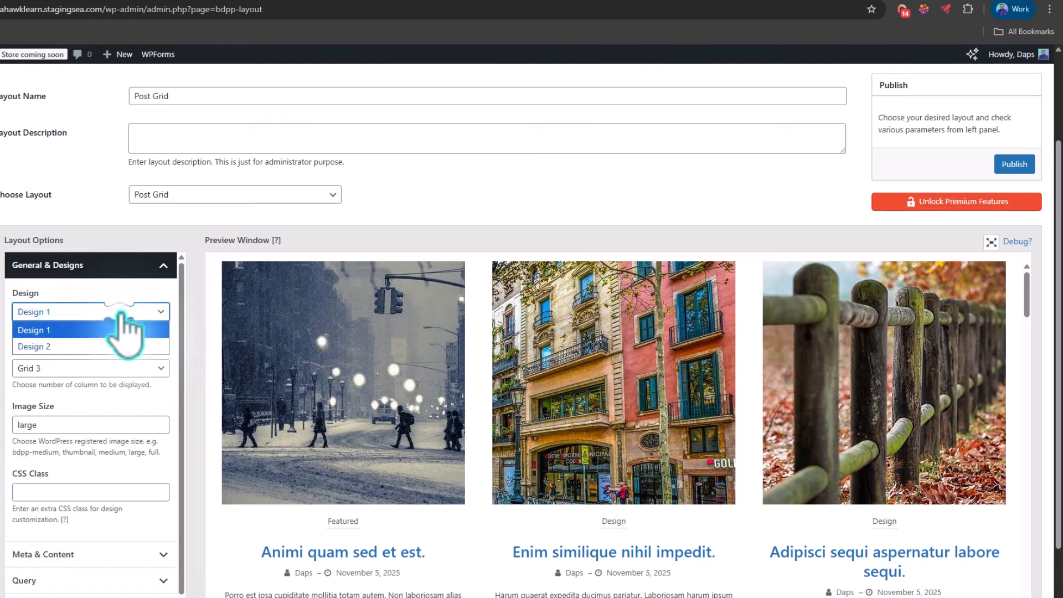
left_click(37, 347)
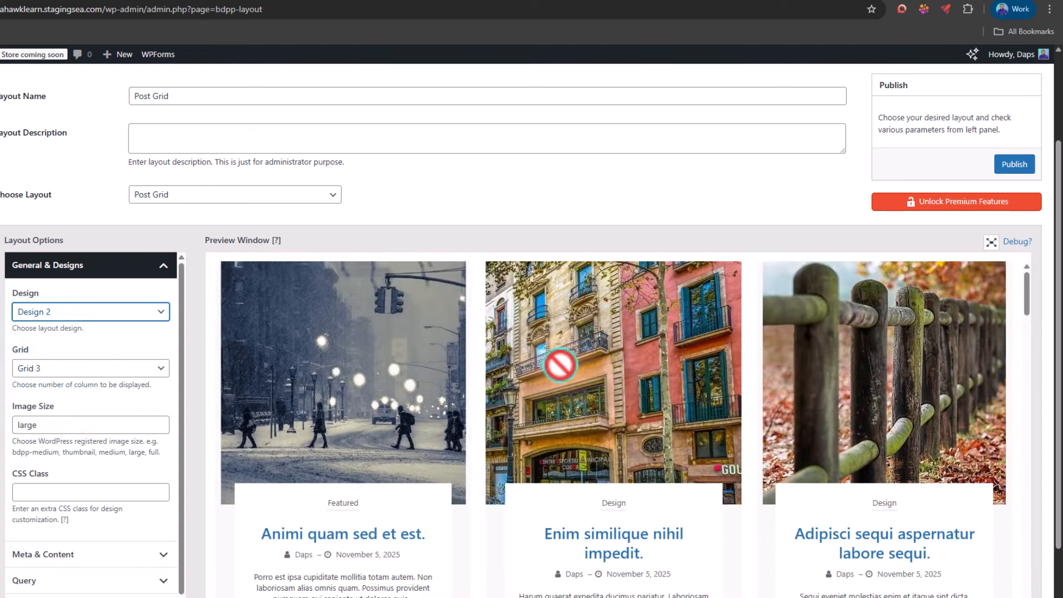
scroll(560, 366, "down", 4)
scroll(561, 367, "up", 2)
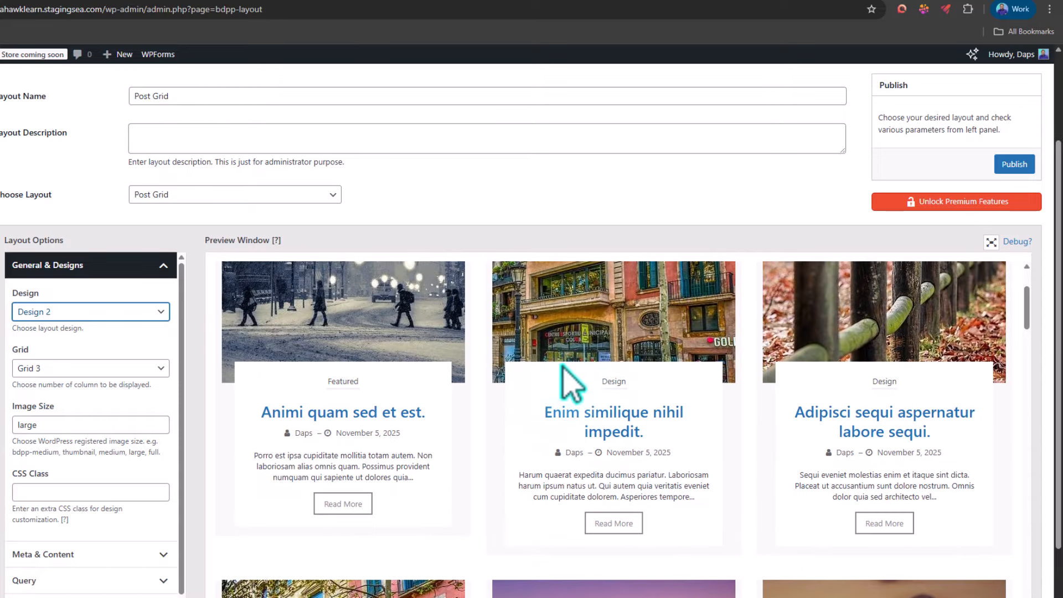
Step: Switch the post grid to Design 1 for comparison and return it to Design 2
left_click(74, 313)
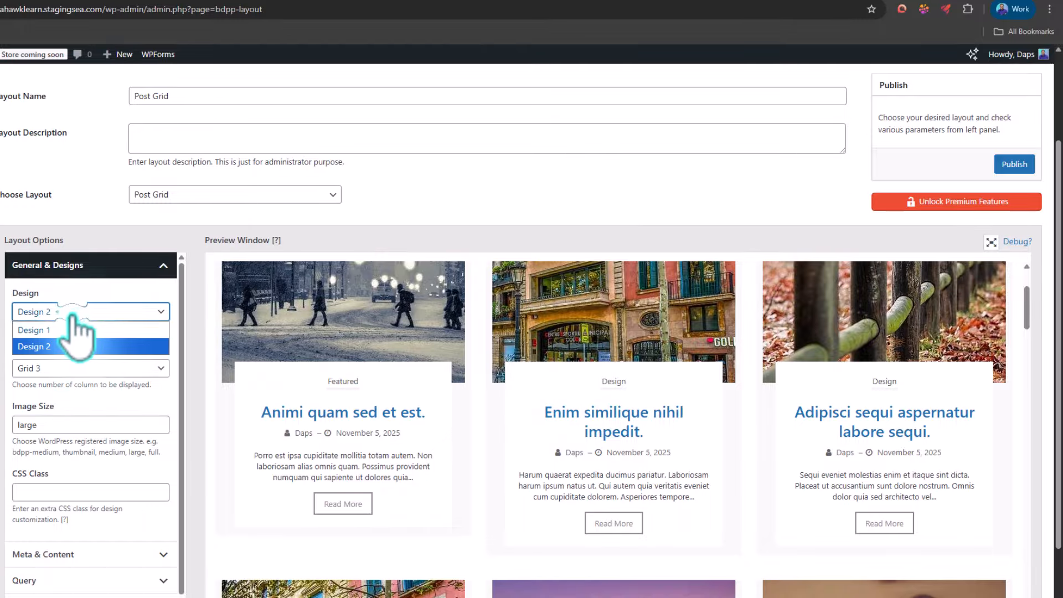
left_click(58, 330)
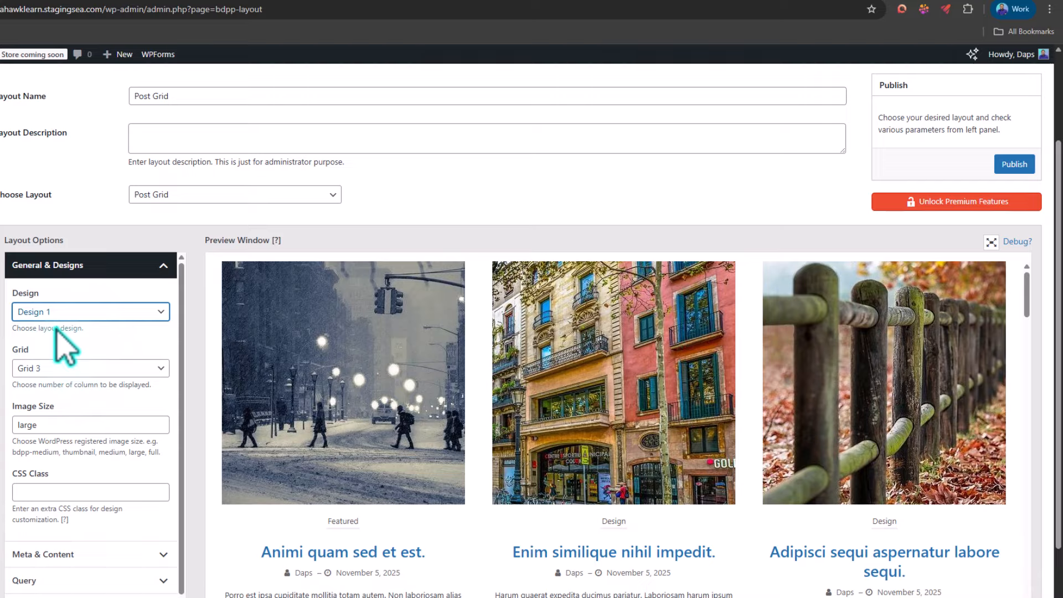
left_click(64, 310)
left_click(55, 344)
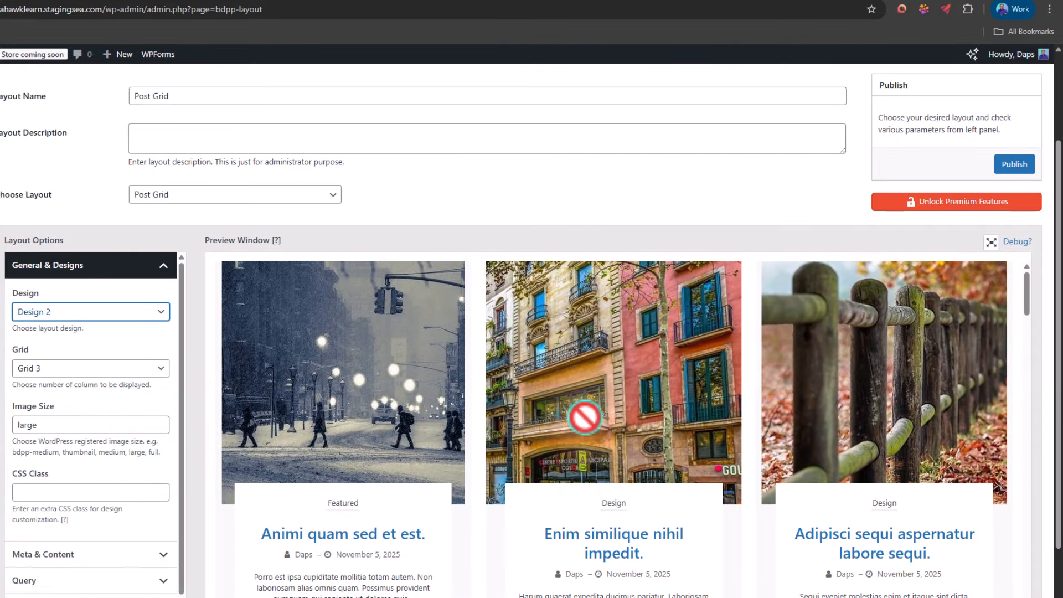
Step: Set the post grid's column option to Grid 4 and its image size to full
left_click(95, 370)
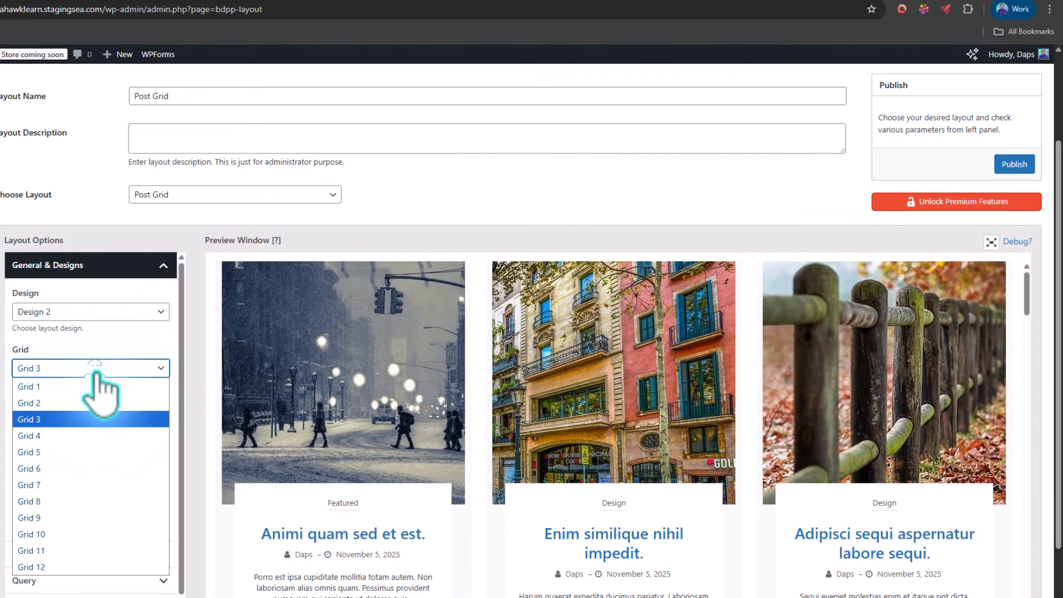
left_click(40, 436)
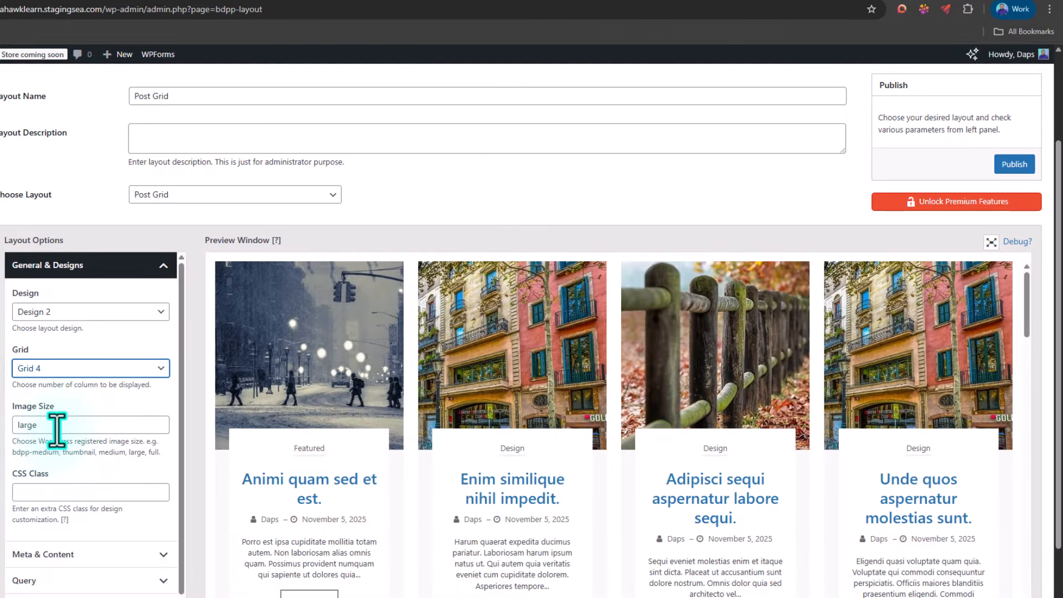
left_click_drag(50, 425, 12, 434)
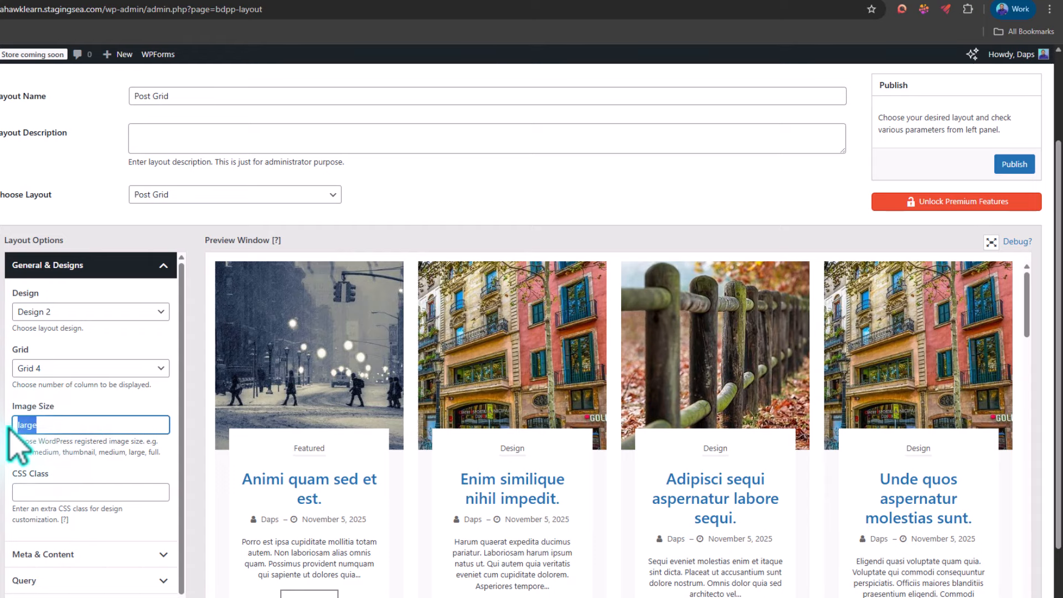
type("full")
Step: Look through the post grid's meta and content options, from the post date down to the read more settings
scroll(91, 389, "down", 1)
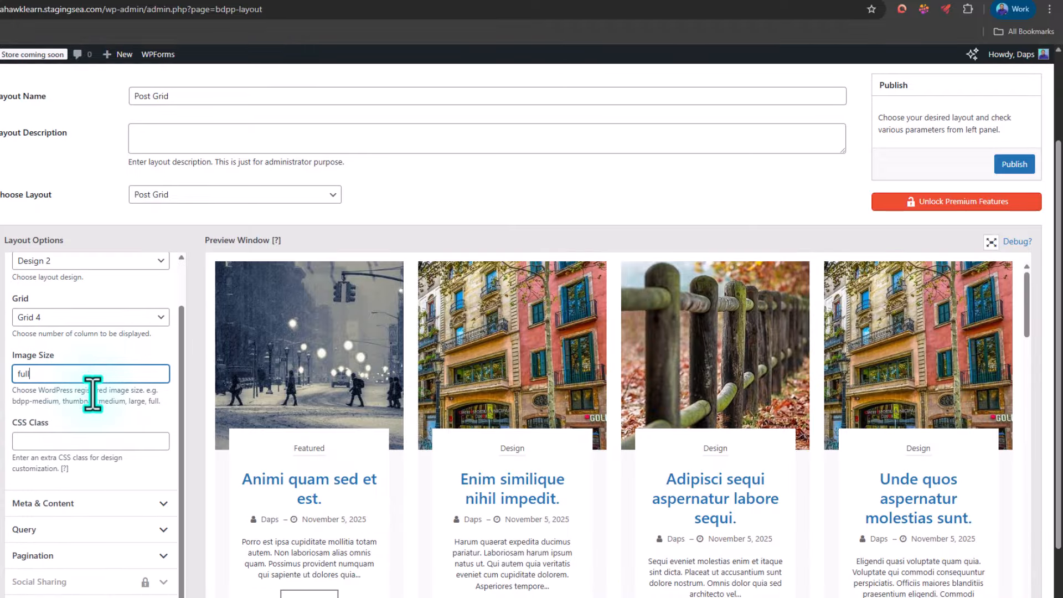
left_click(122, 507)
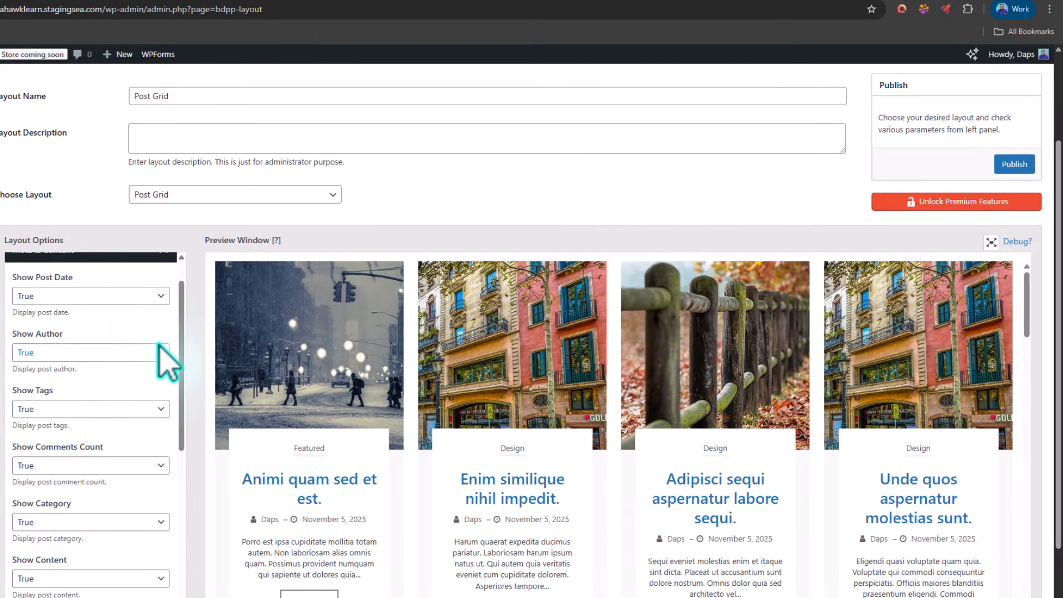
scroll(123, 422, "down", 5)
scroll(135, 402, "down", 1)
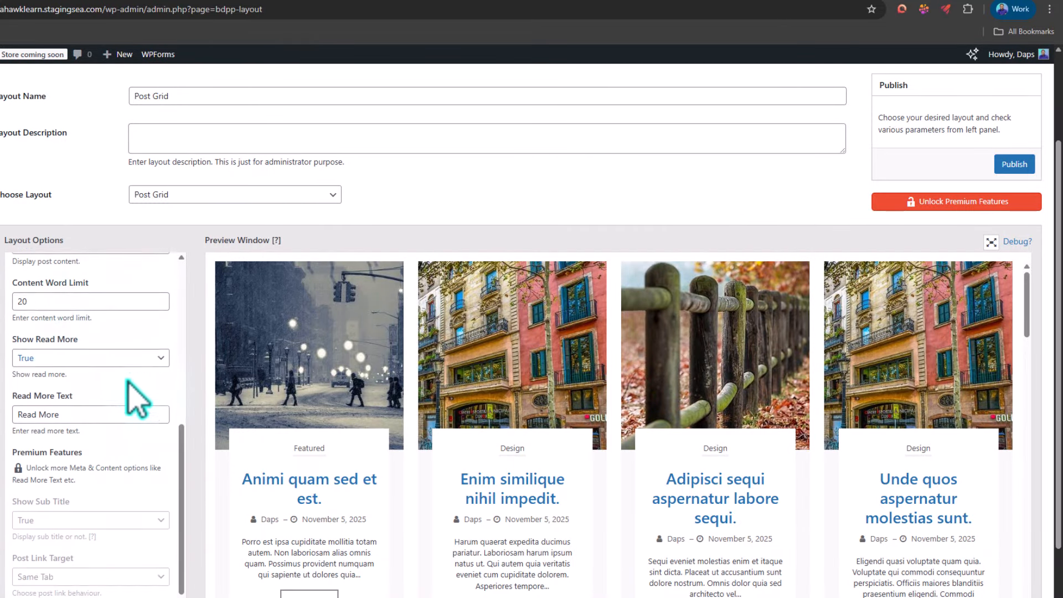
scroll(131, 386, "down", 4)
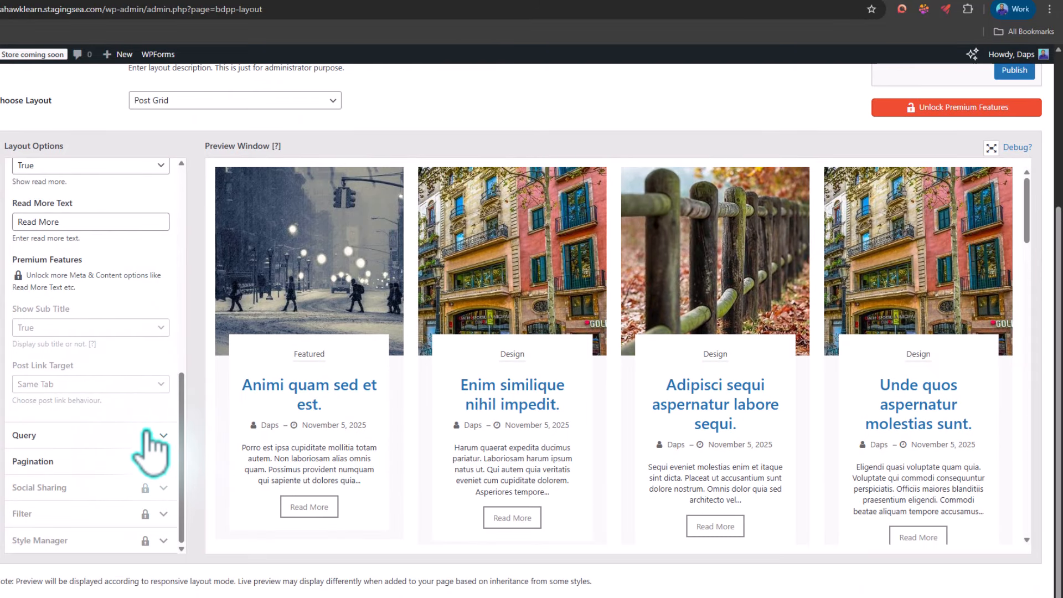
Step: In the post grid's query options, limit the displayed posts to the Design category
left_click(150, 438)
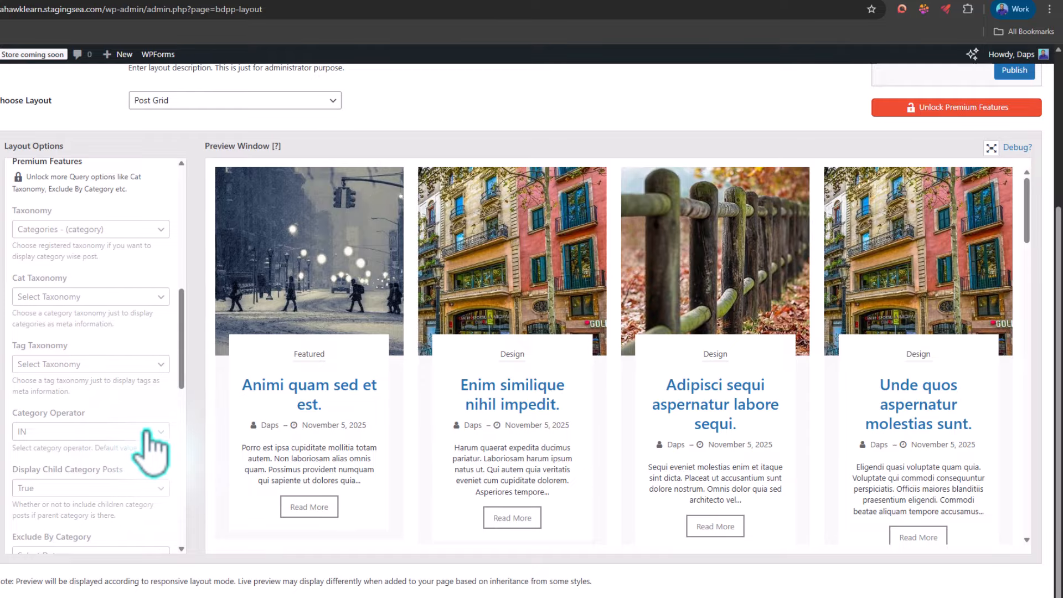
scroll(612, 417, "down", 5)
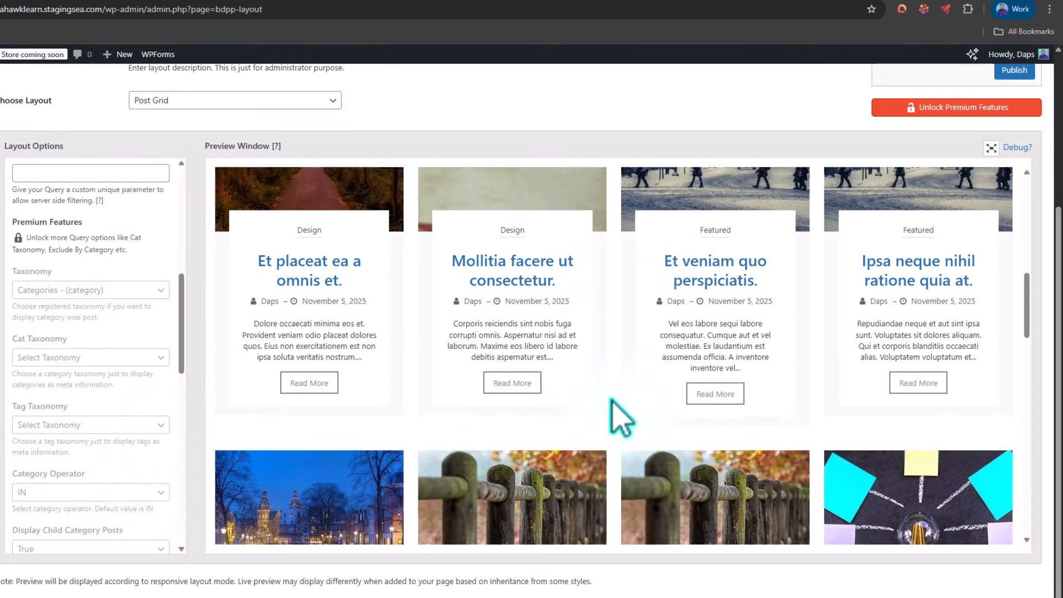
scroll(620, 418, "down", 8)
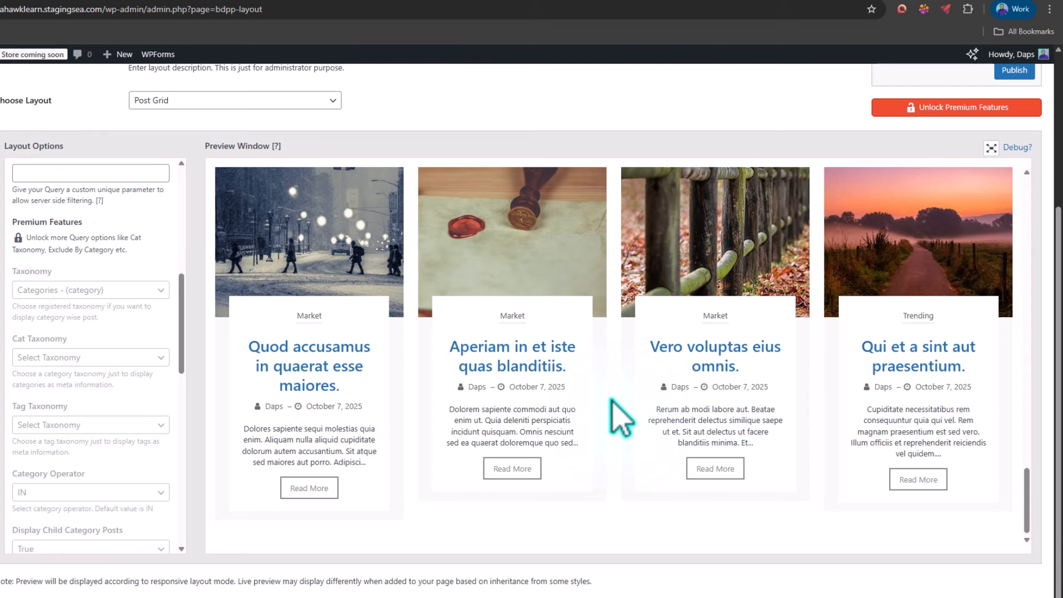
left_click(35, 336)
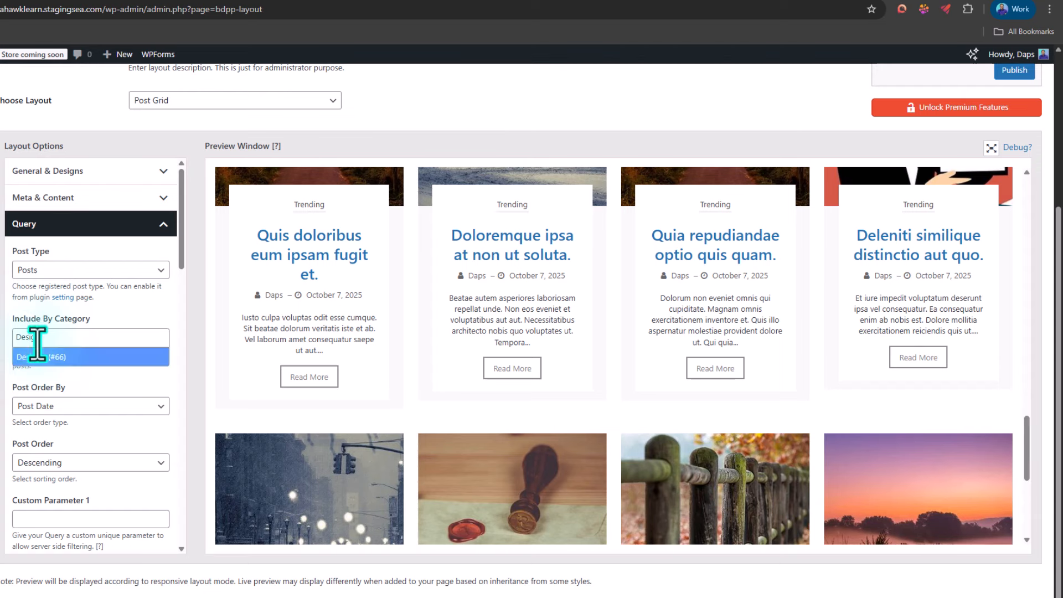
left_click(32, 359)
Step: Rename the layout to "Post Grid Design"
scroll(146, 254, "up", 3)
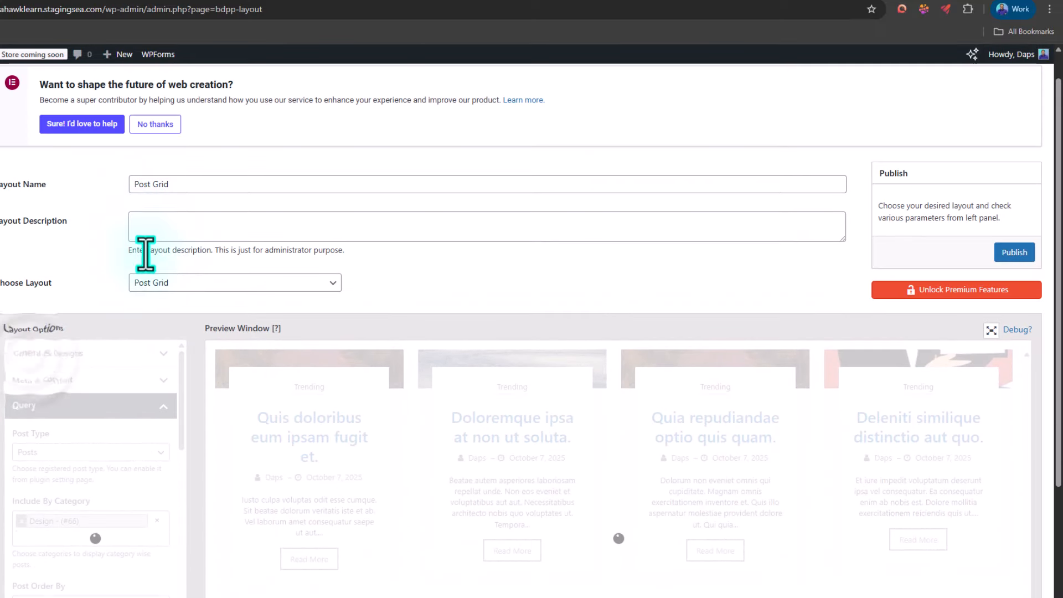
left_click(187, 184)
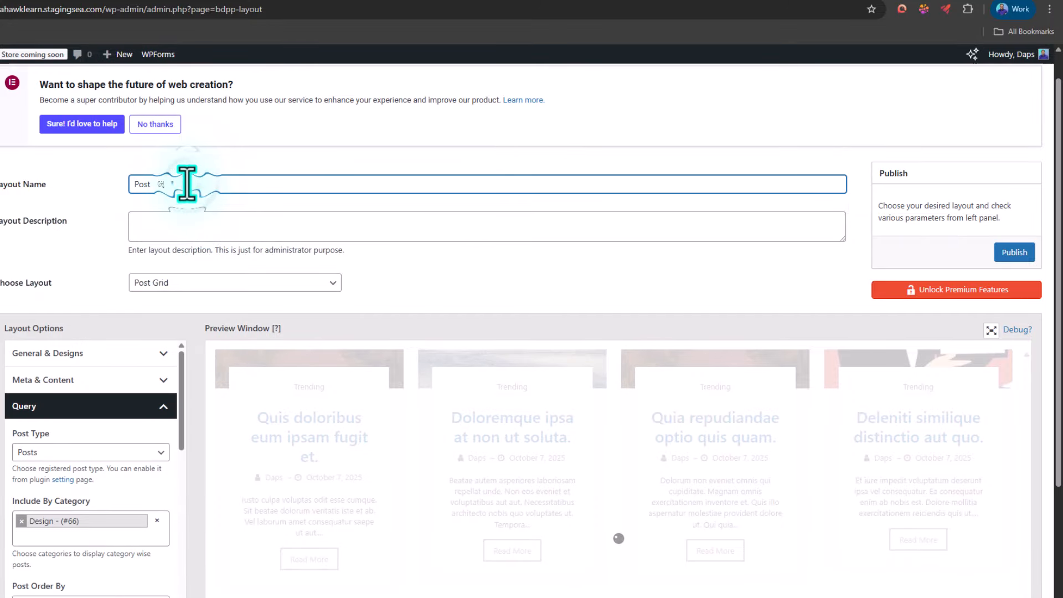
type("Design")
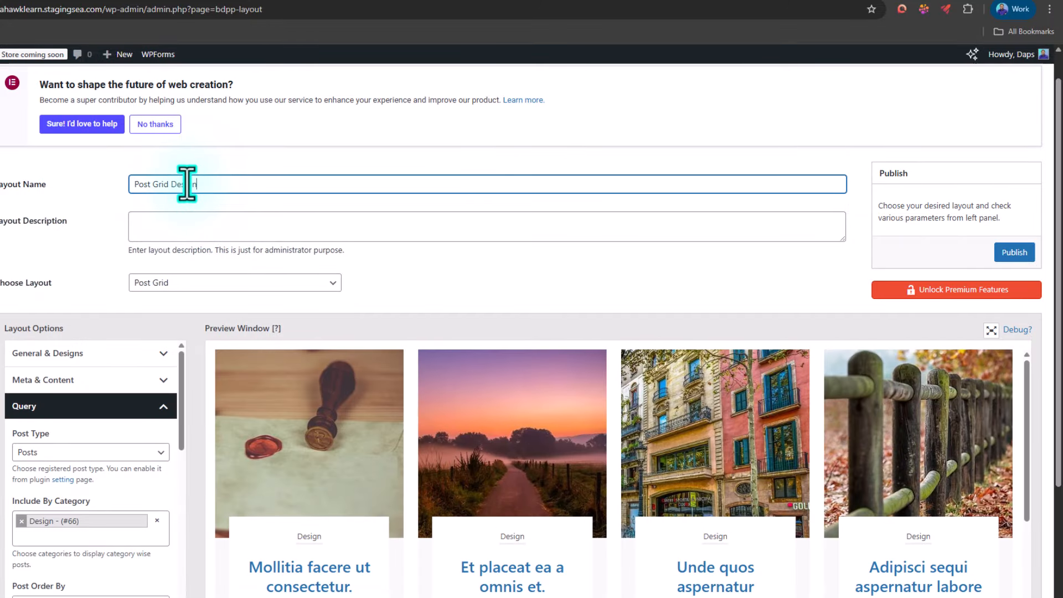
Step: Examine the post grid's query ordering settings, the filtered preview, and the meta and content options
scroll(138, 255, "down", 3)
scroll(135, 283, "down", 3)
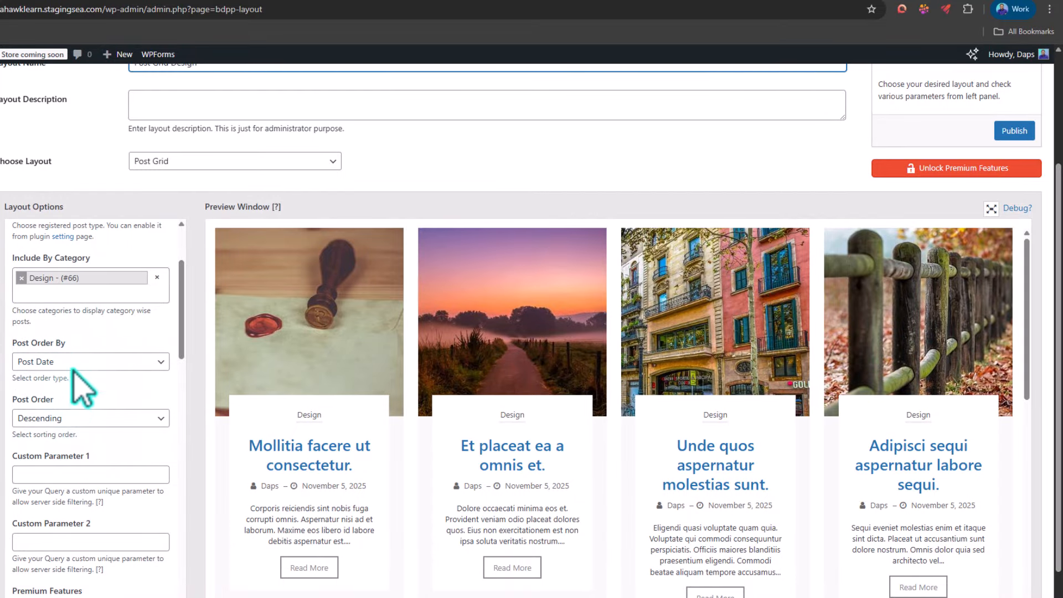
scroll(109, 371, "down", 1)
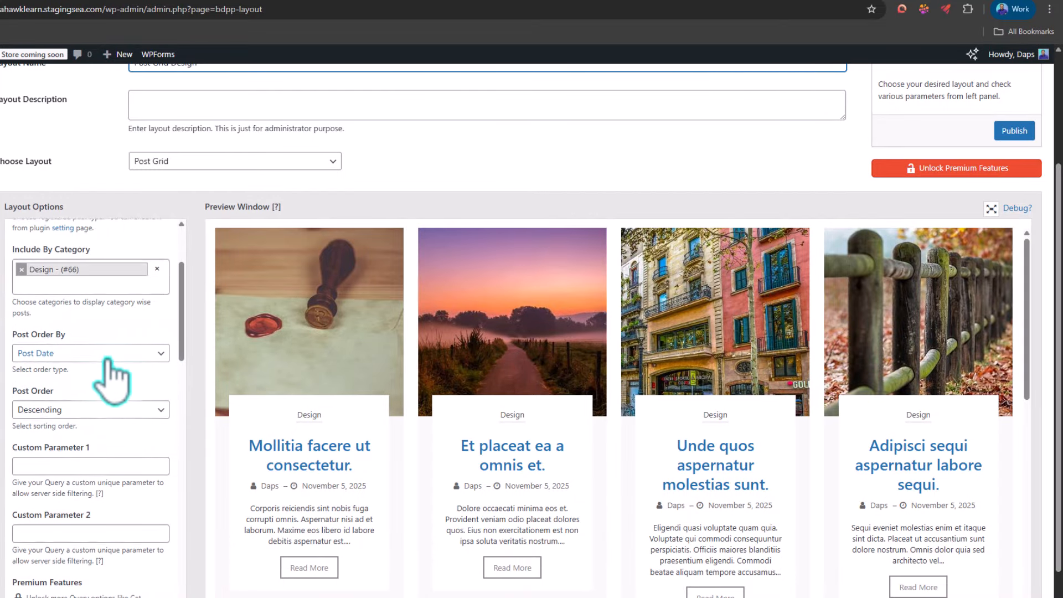
scroll(436, 356, "down", 3)
scroll(434, 368, "up", 1)
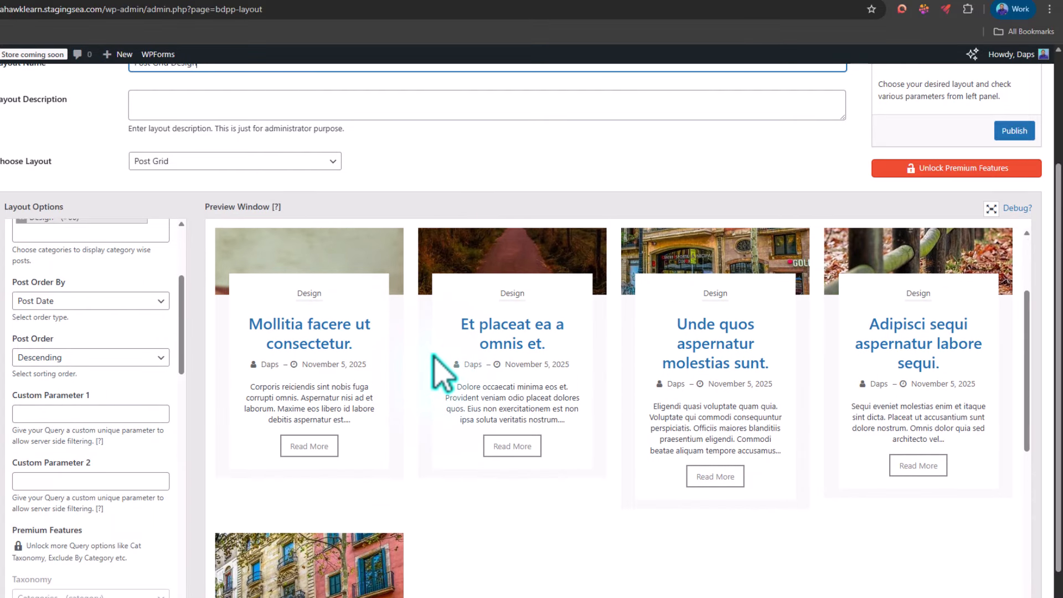
scroll(138, 385, "up", 3)
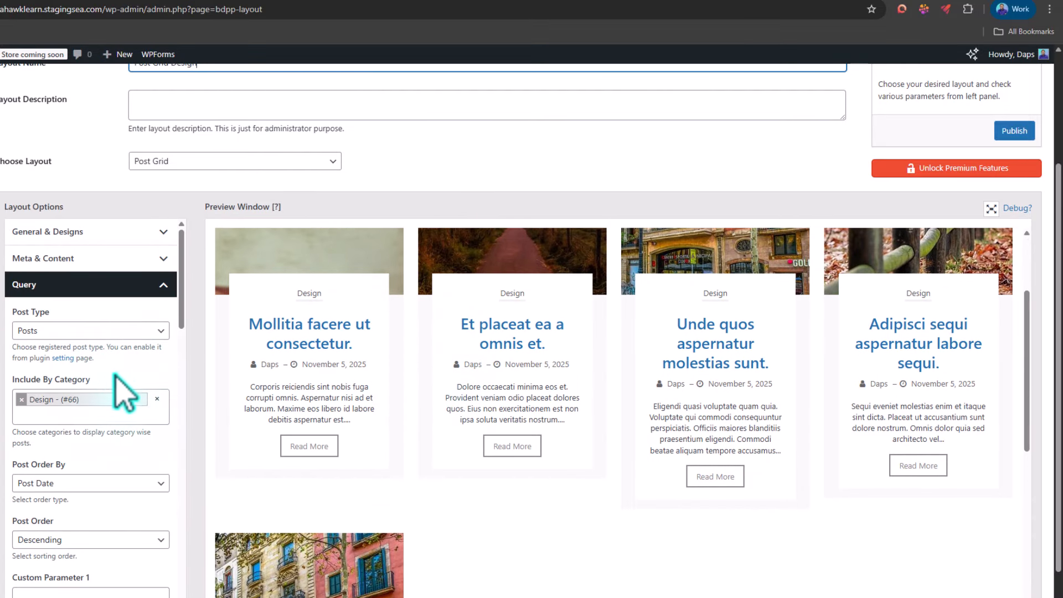
scroll(121, 389, "up", 3)
left_click(134, 416)
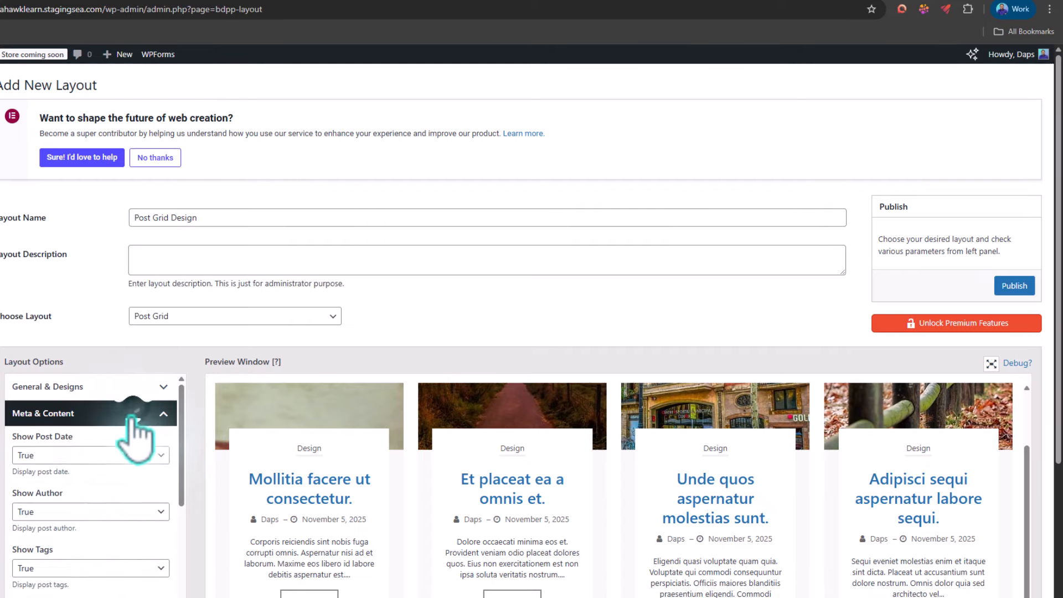
scroll(133, 488, "down", 4)
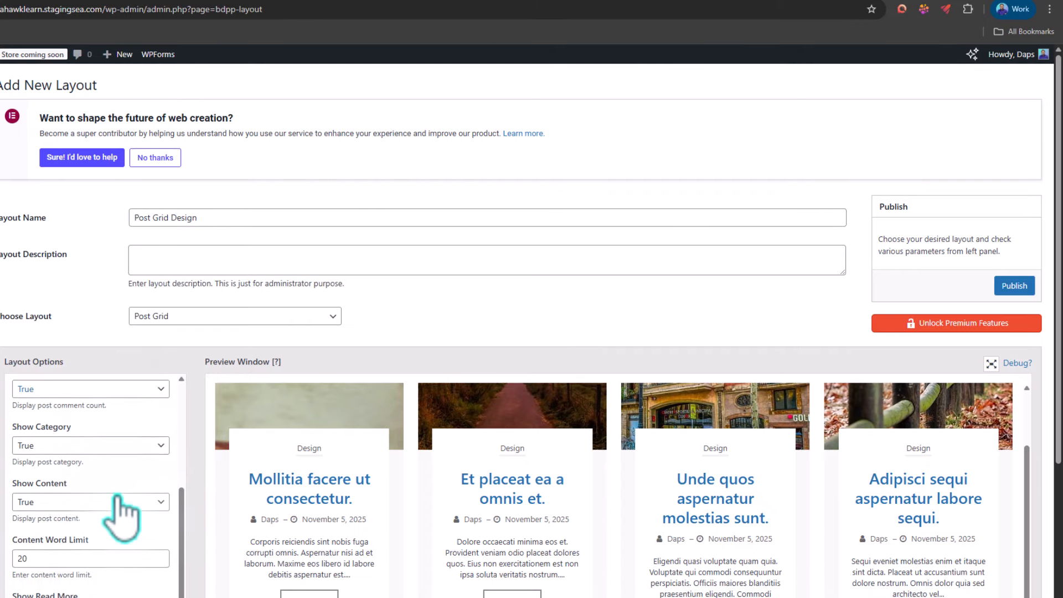
scroll(117, 493, "down", 3)
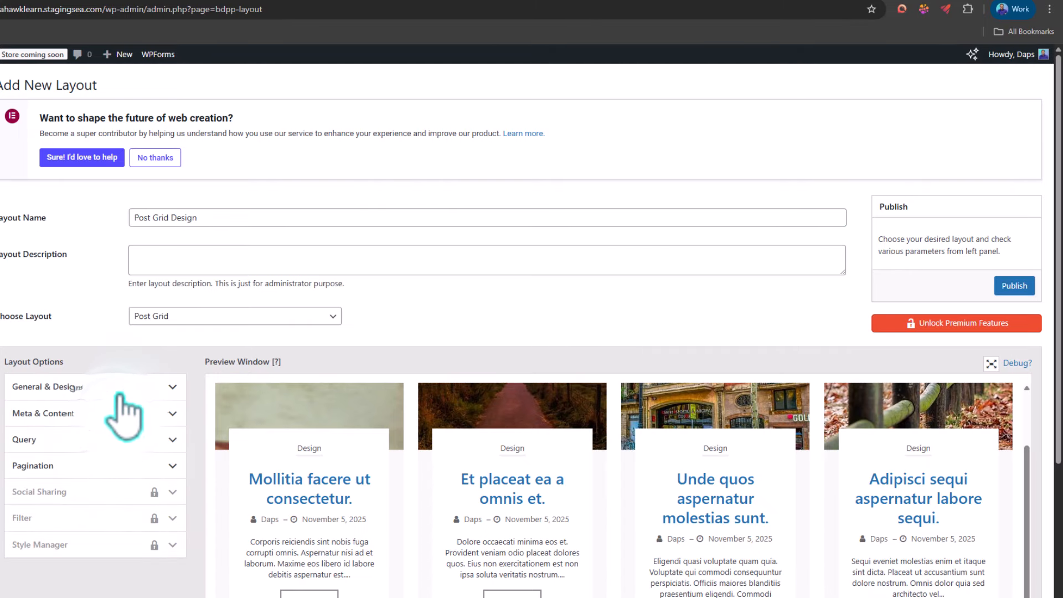
Step: Set the post grid's column option to Grid 3 and check the preview
left_click(116, 385)
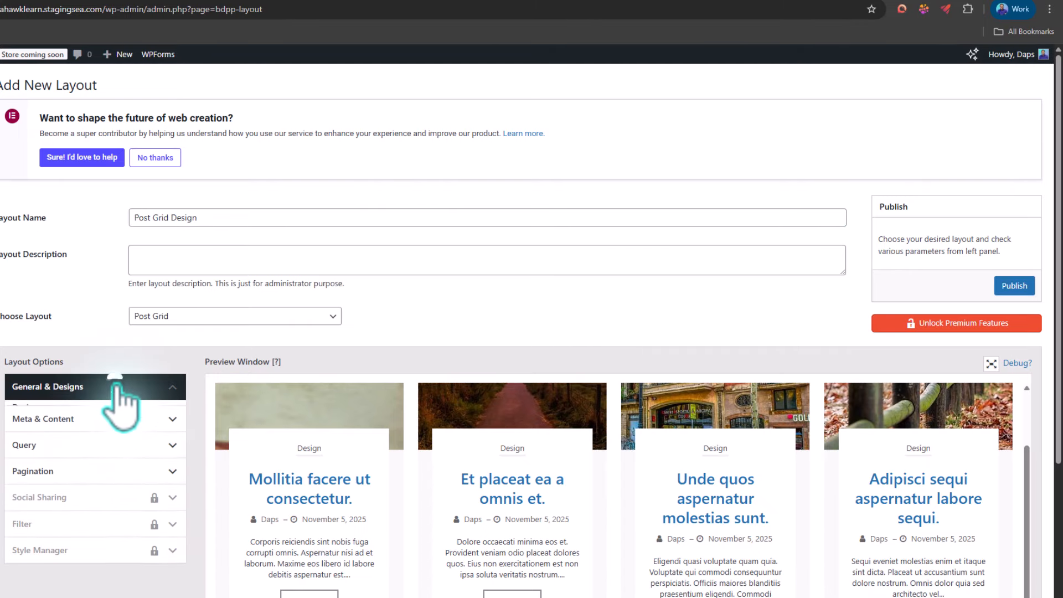
left_click(56, 490)
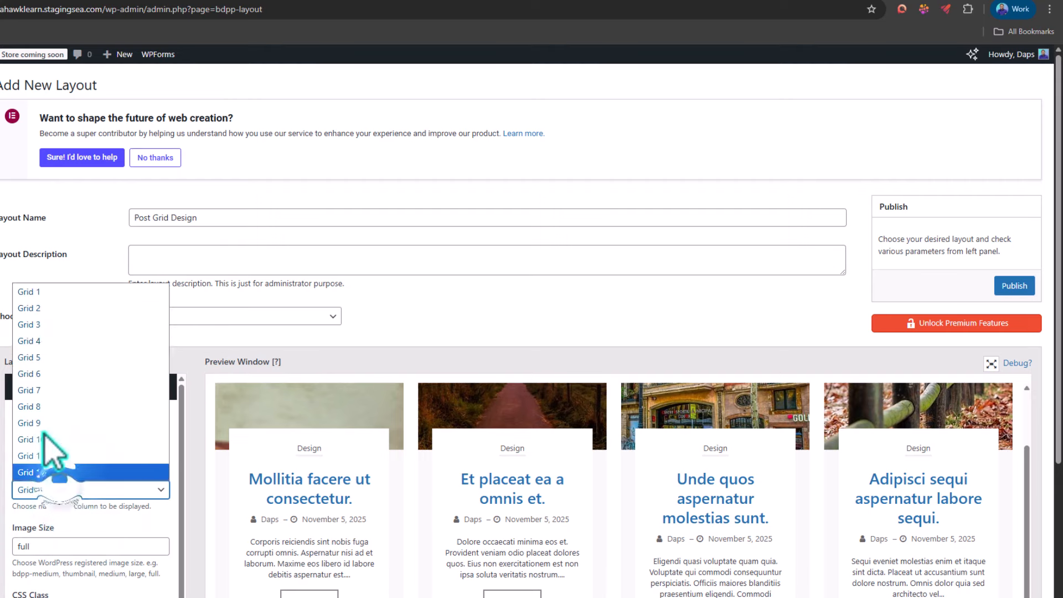
left_click(36, 324)
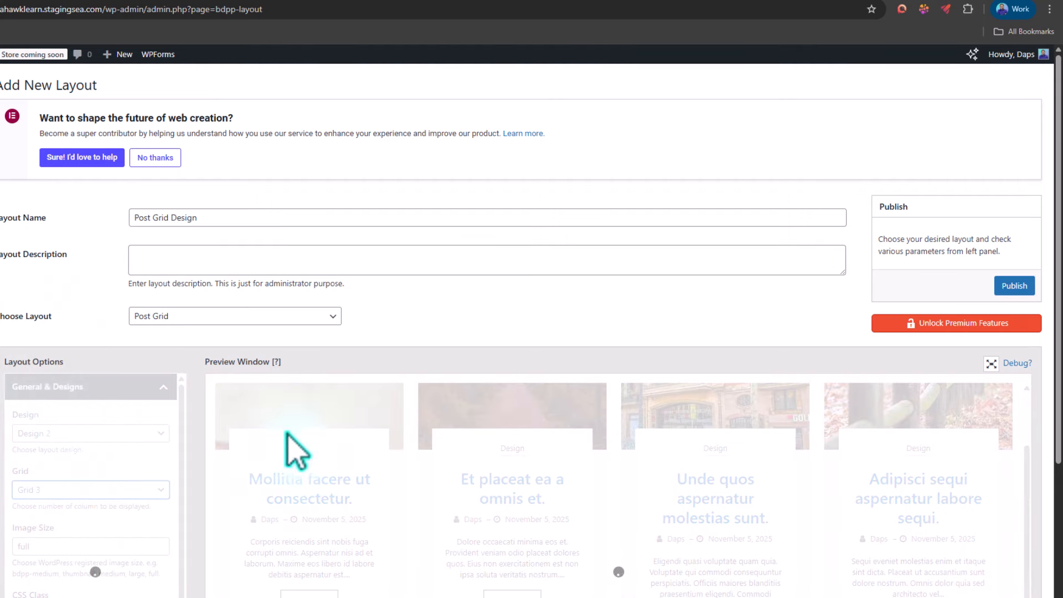
scroll(498, 449, "down", 4)
scroll(502, 485, "down", 2)
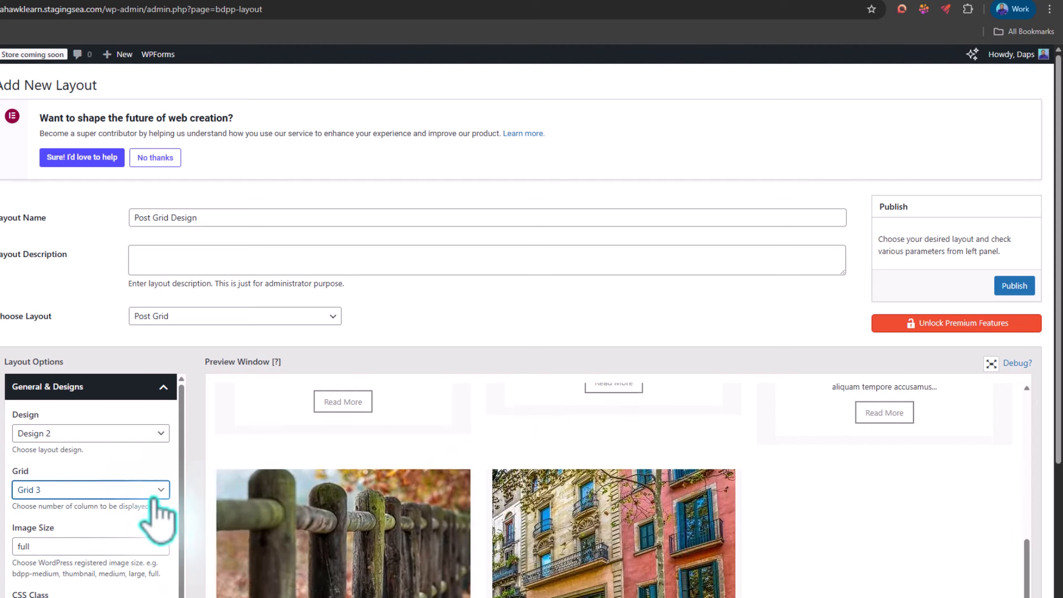
scroll(105, 479, "down", 1)
scroll(136, 451, "up", 2)
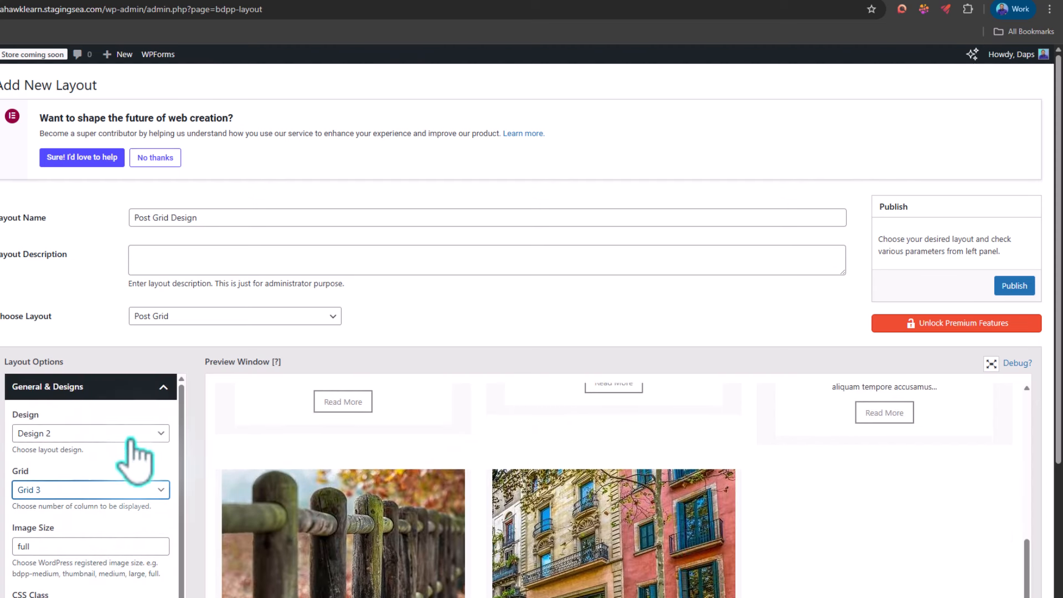
Step: In the post grid's pagination options, set the total number of posts to 3 and check the preview
left_click(153, 386)
scroll(150, 416, "down", 2)
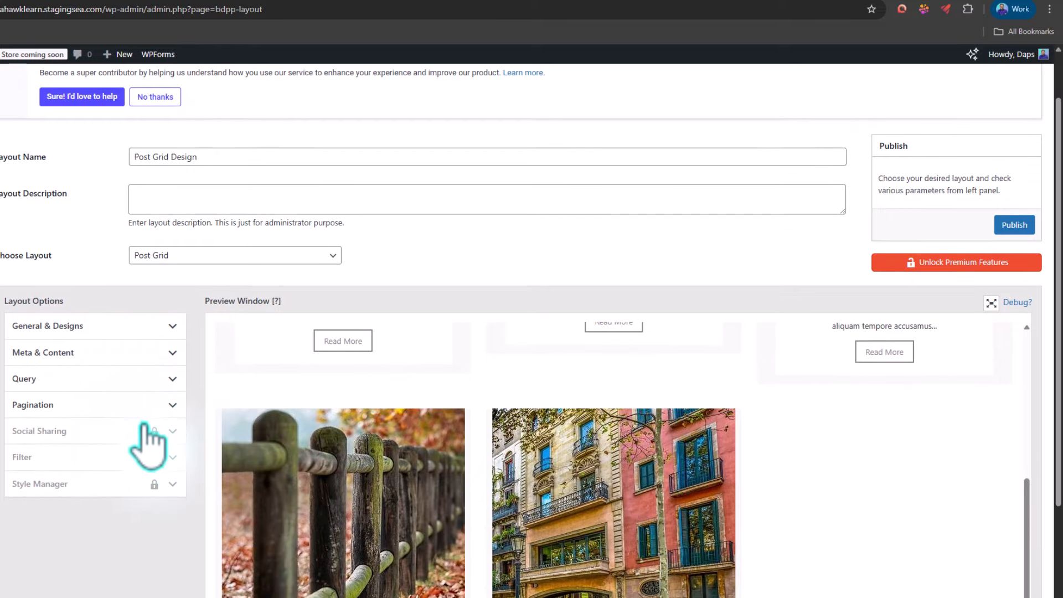
left_click(164, 405)
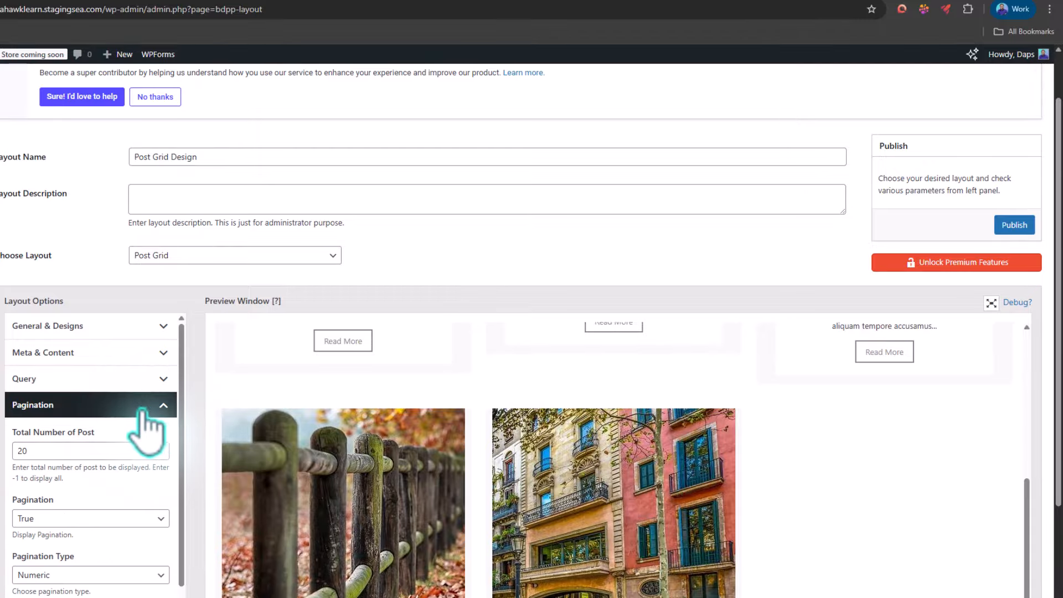
scroll(614, 438, "up", 5)
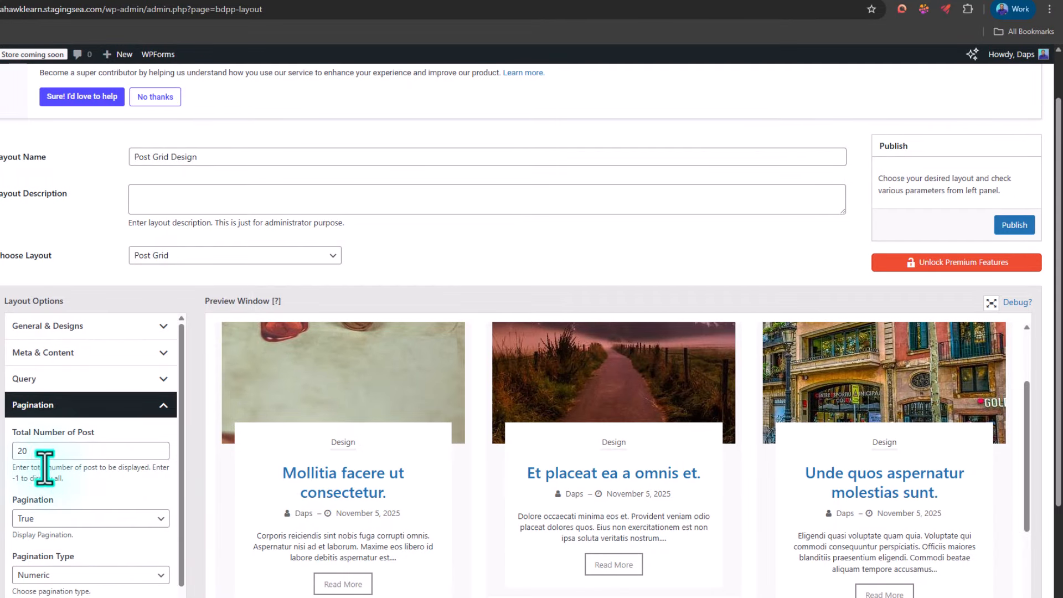
double_click(20, 452)
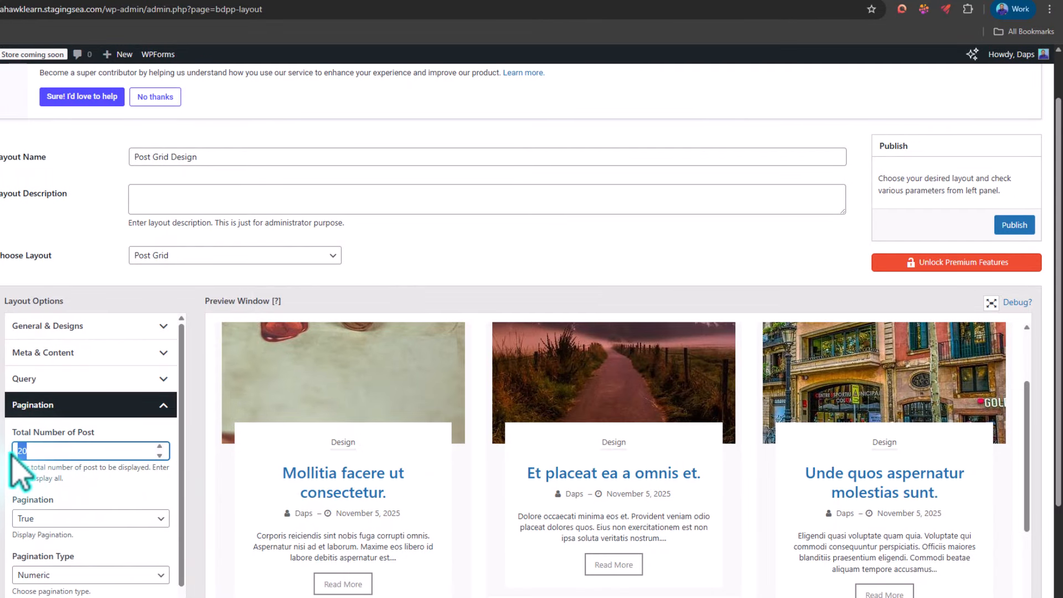
type("3")
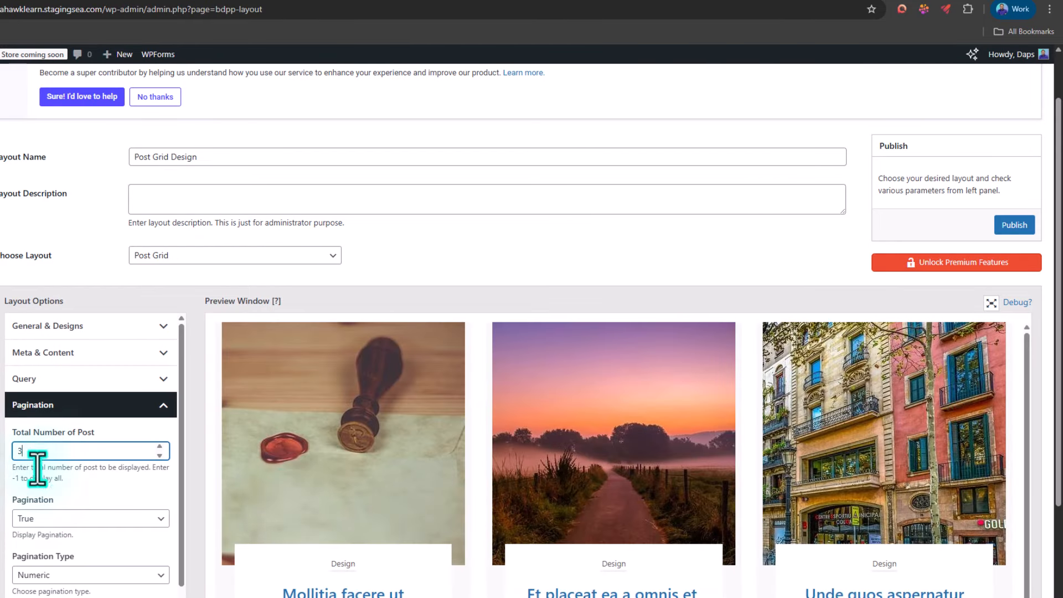
scroll(546, 301, "down", 3)
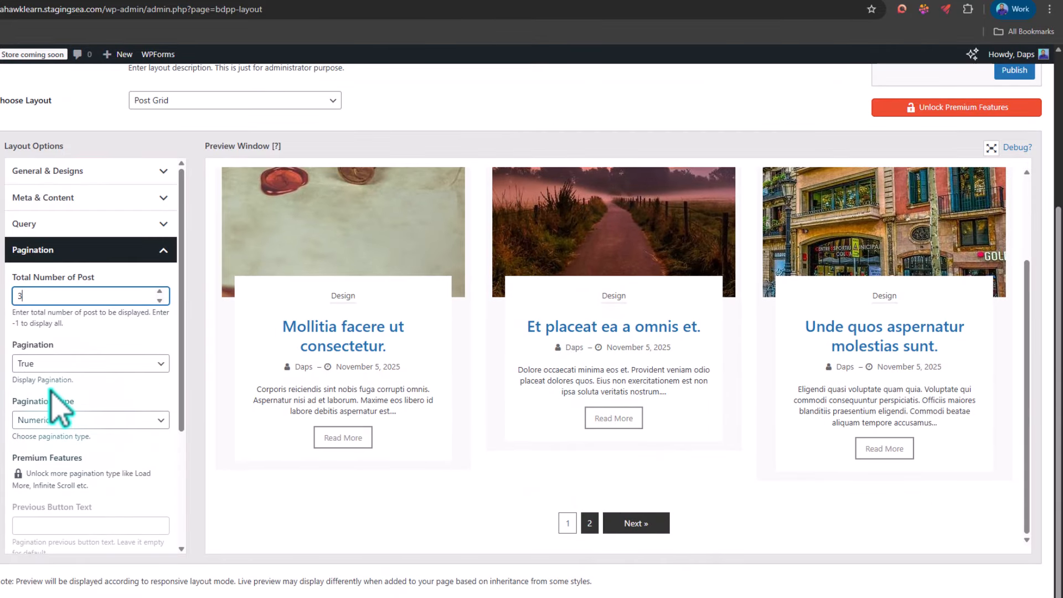
Step: Review the pagination display and pagination type choices, keeping True and Numeric selected
left_click(53, 365)
left_click(54, 374)
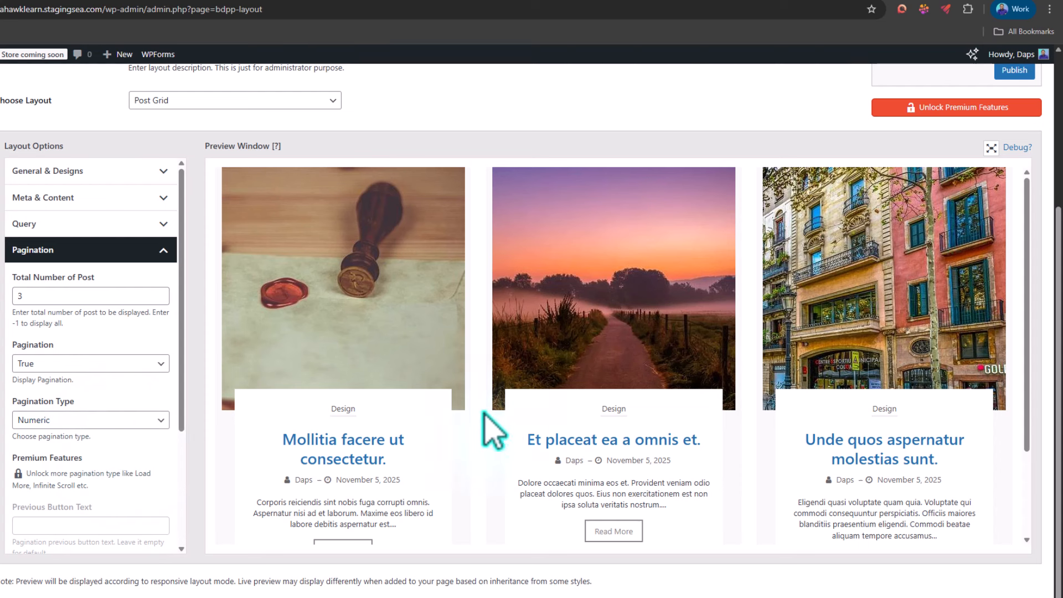
scroll(526, 444, "down", 2)
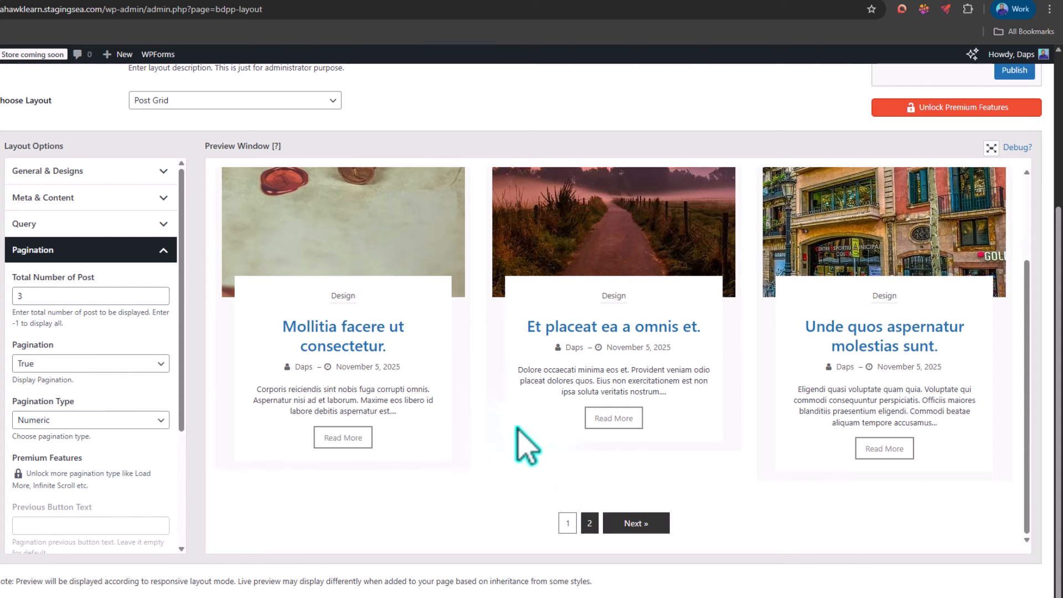
left_click(93, 422)
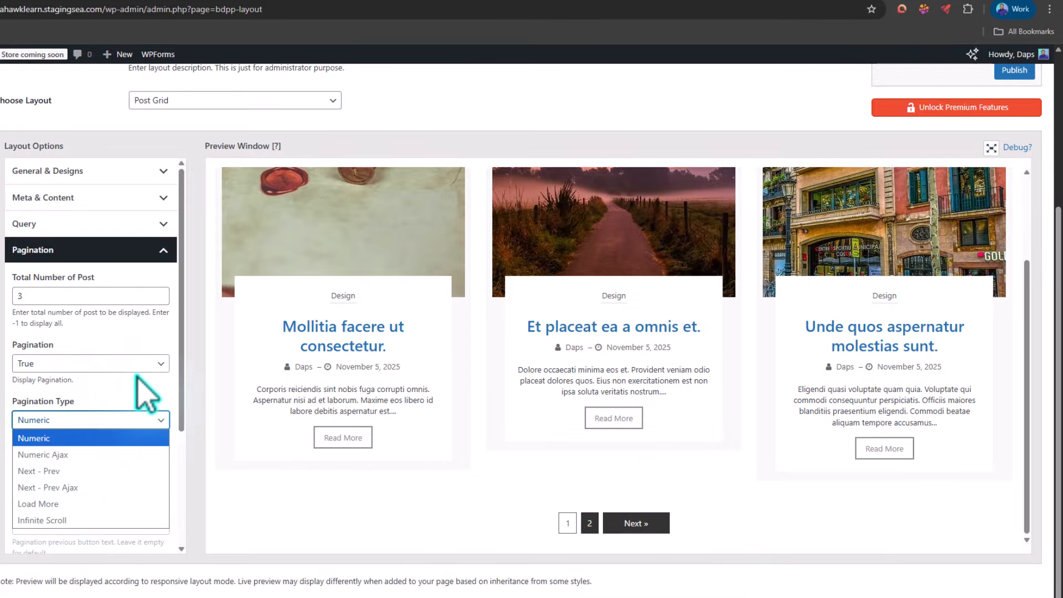
left_click(168, 402)
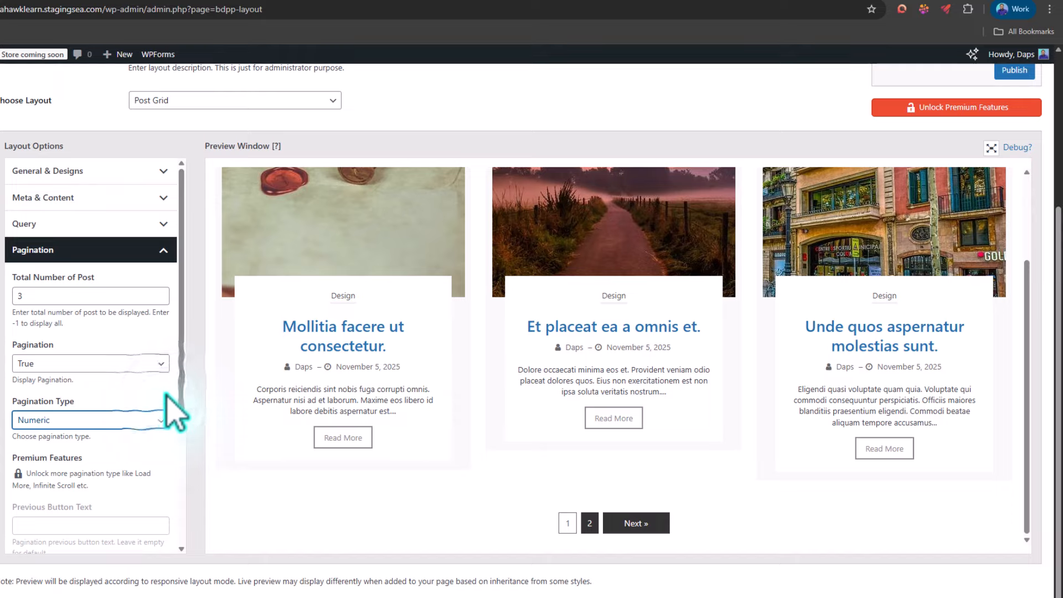
Step: Publish the Post Grid Design layout and start adding another new layout
scroll(199, 414, "up", 3)
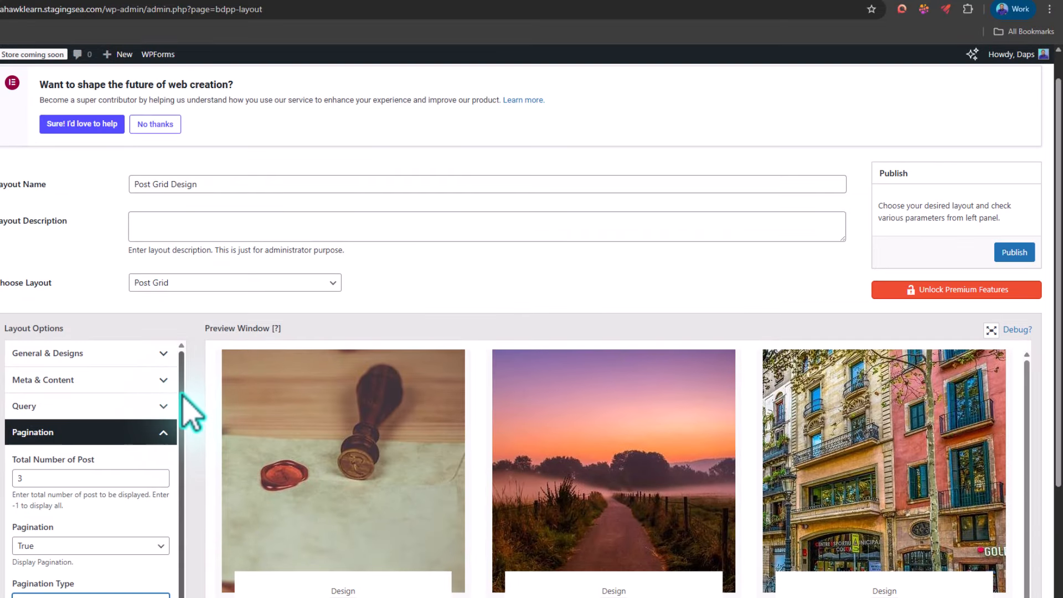
left_click(1013, 254)
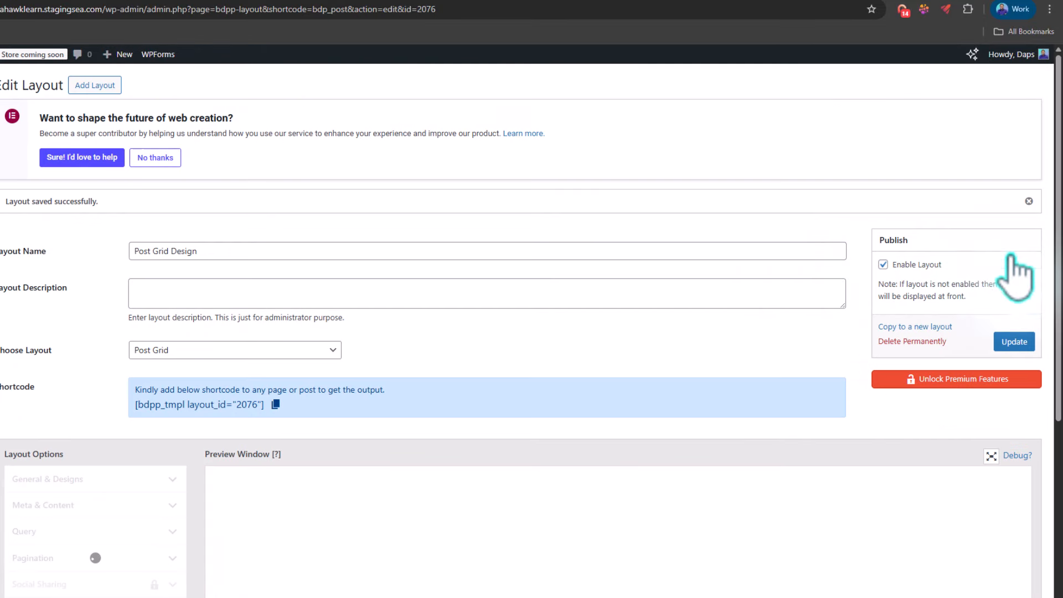
left_click(95, 84)
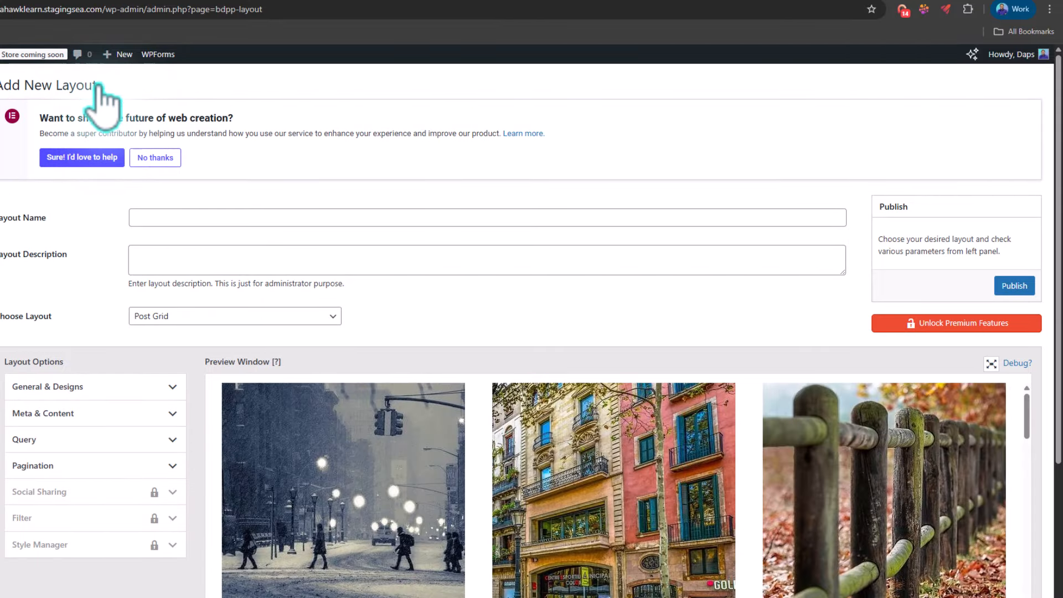
Step: Name the new layout "Market" and choose Post Masonry as its layout type
left_click(149, 218)
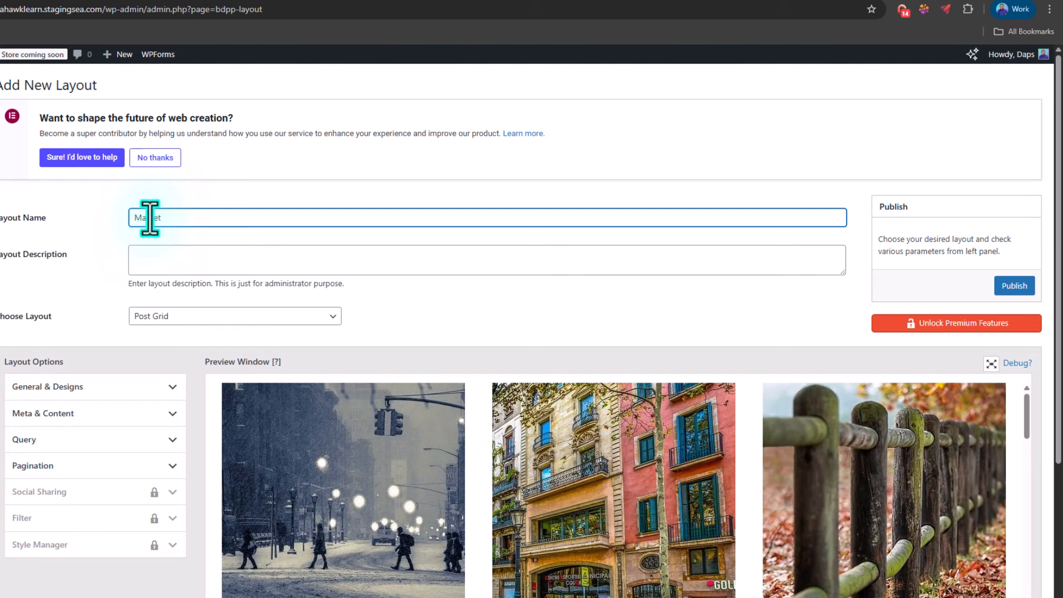
scroll(186, 238, "down", 2)
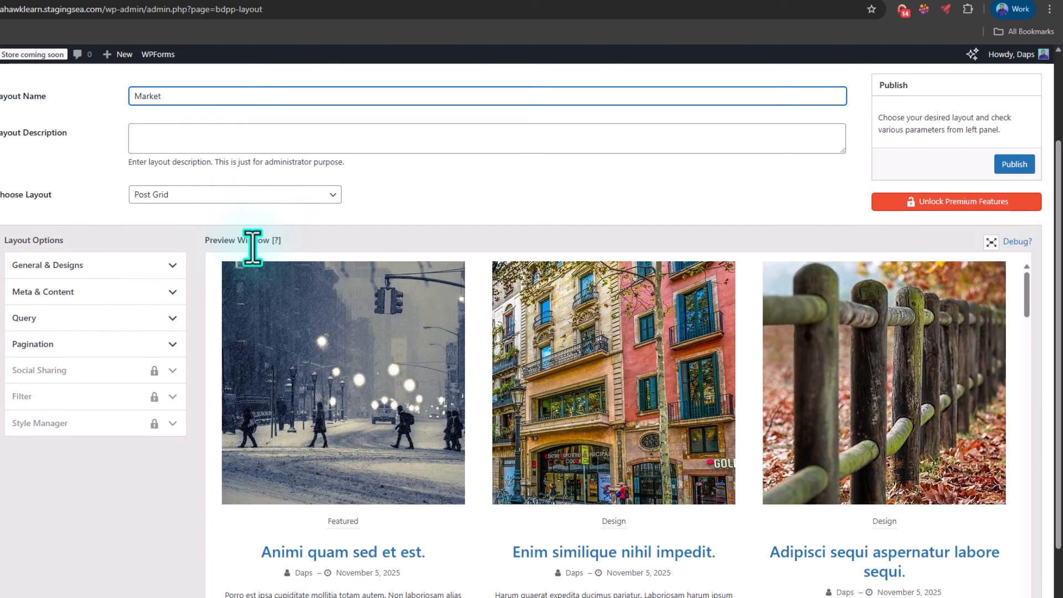
left_click(205, 195)
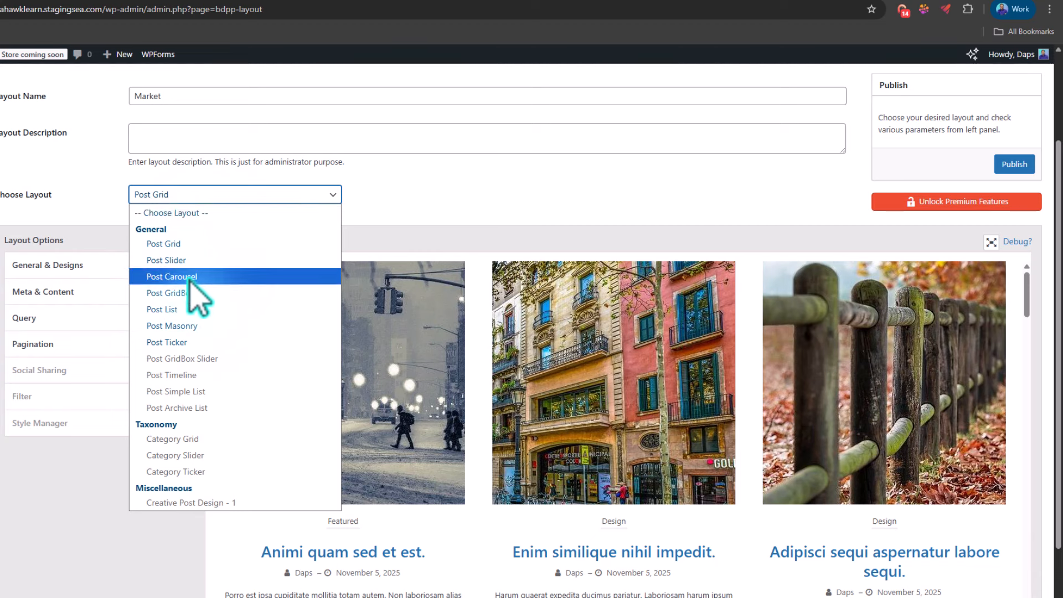
left_click(183, 327)
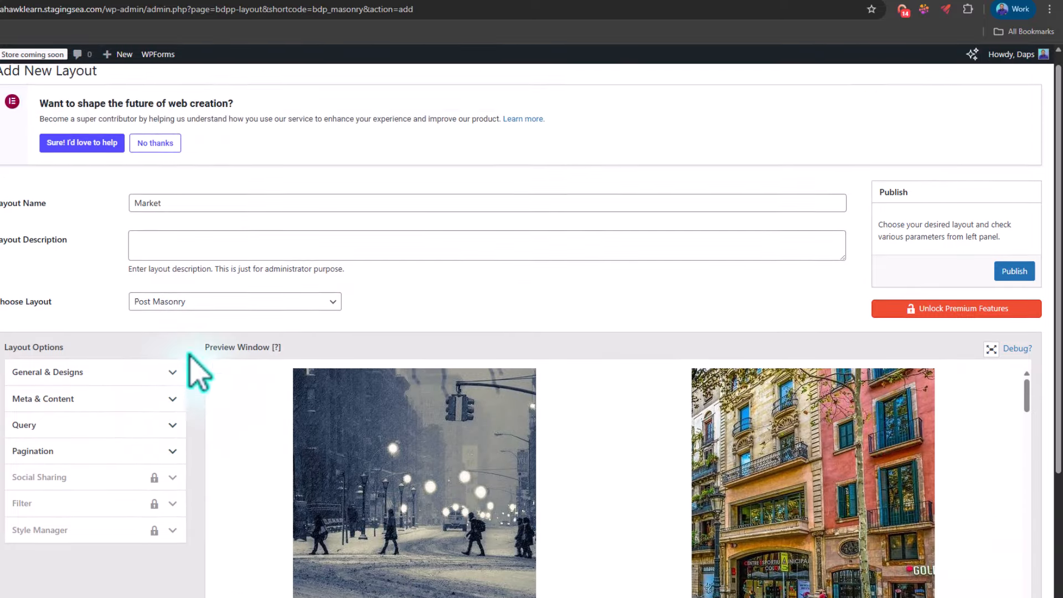
Step: Set the Market masonry layout's design to Design 2 in its general design options
scroll(183, 293, "down", 1)
left_click(166, 326)
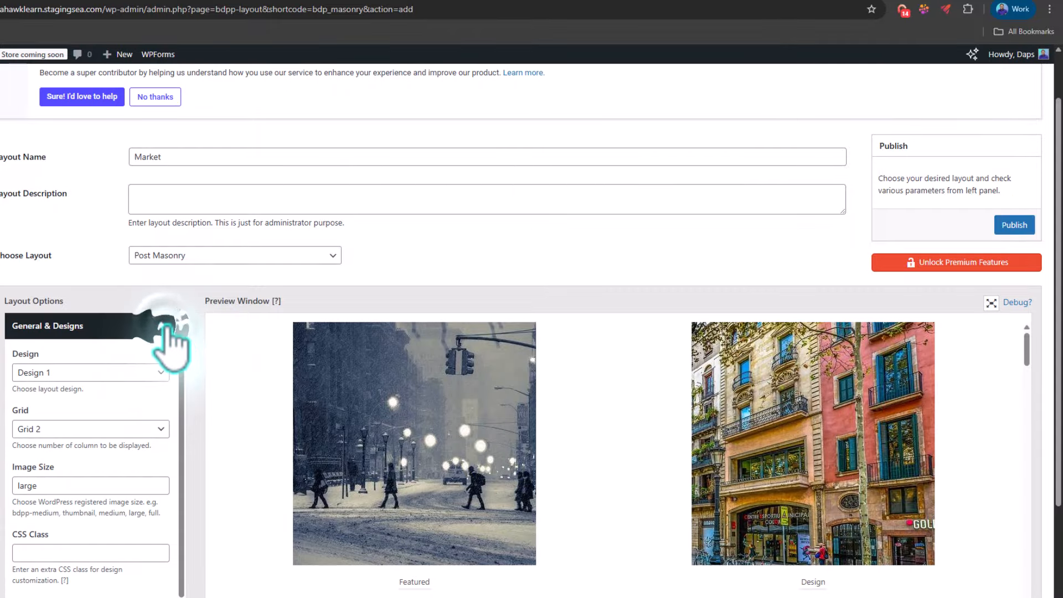
left_click(141, 374)
left_click(47, 407)
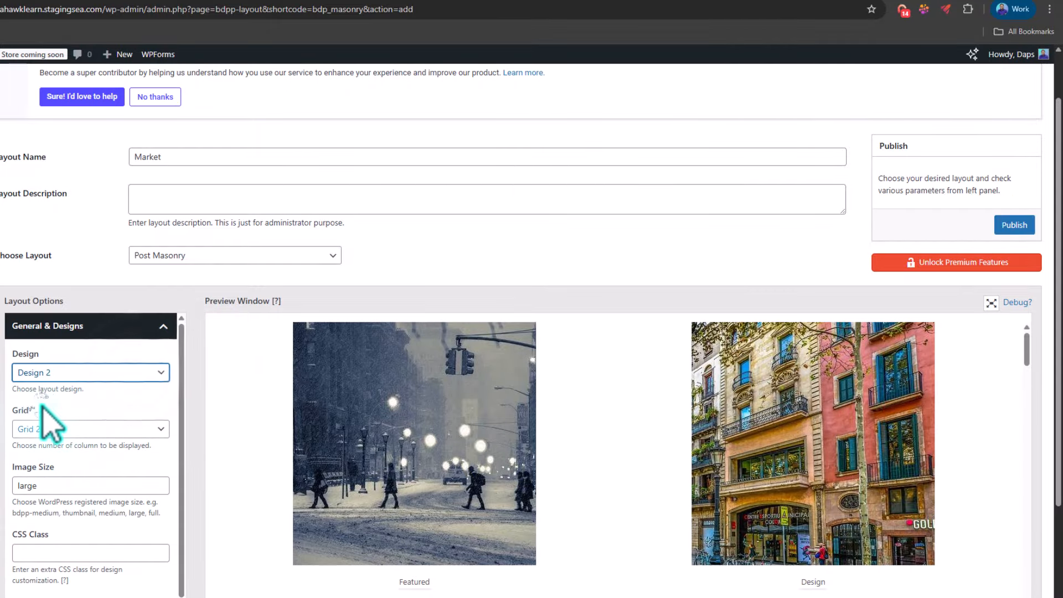
scroll(276, 404, "down", 2)
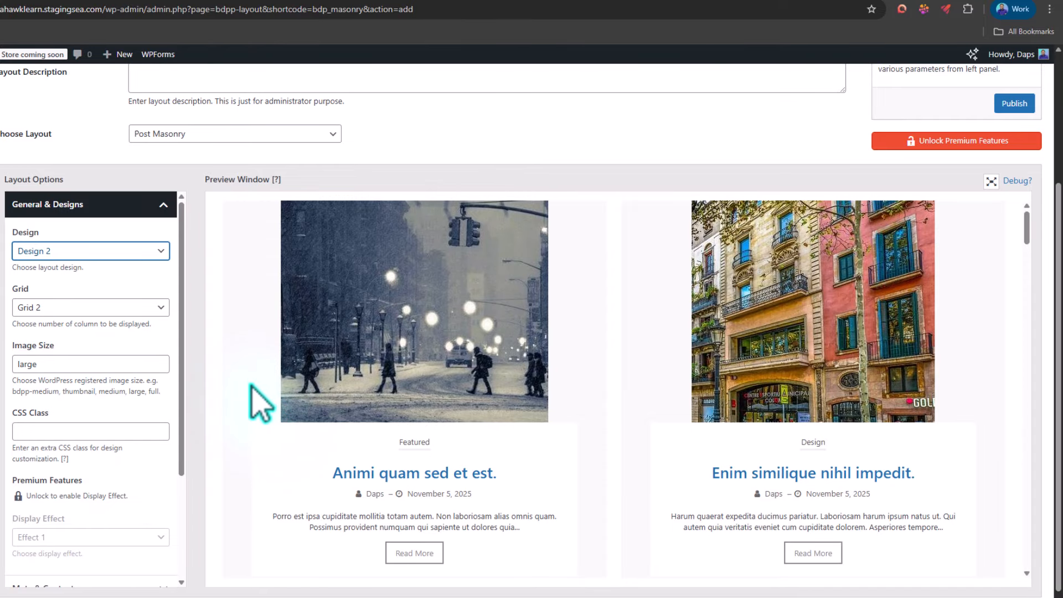
Step: Set the masonry layout's column grid to Grid 3 and check the posts in the preview
left_click(126, 308)
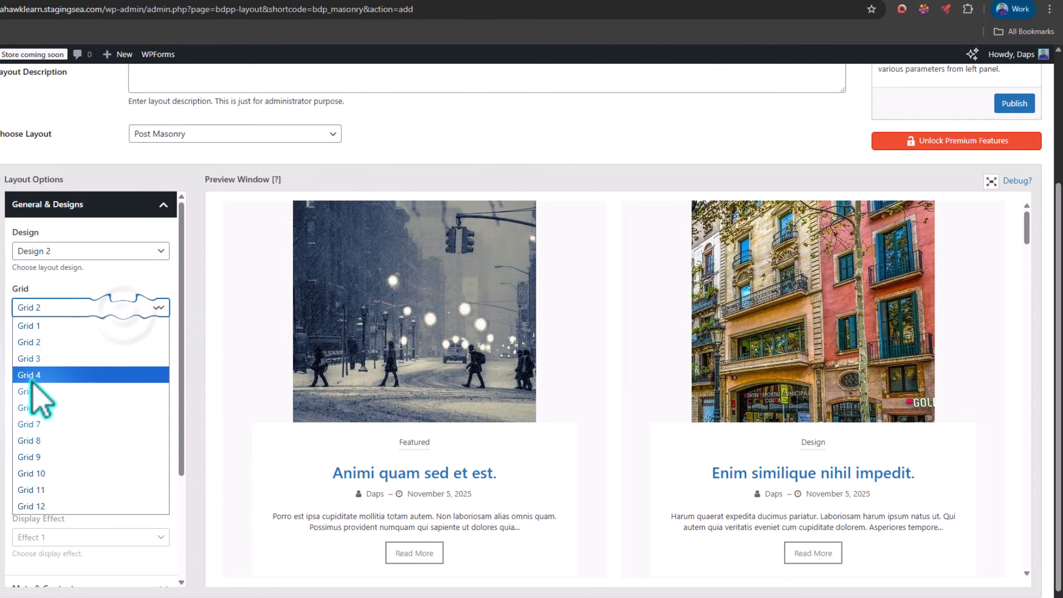
left_click(32, 358)
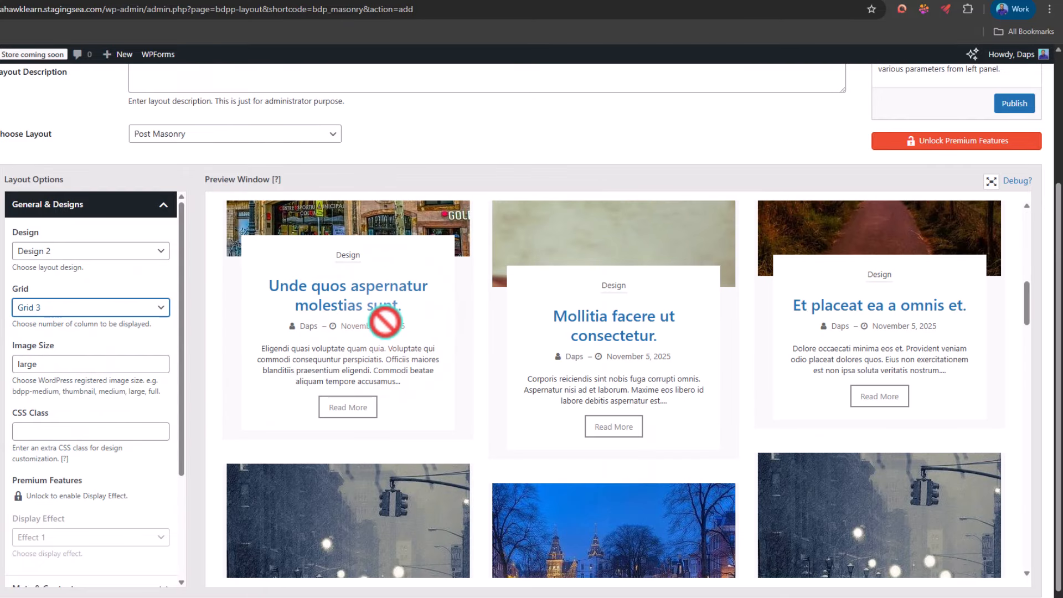
scroll(385, 323, "up", 6)
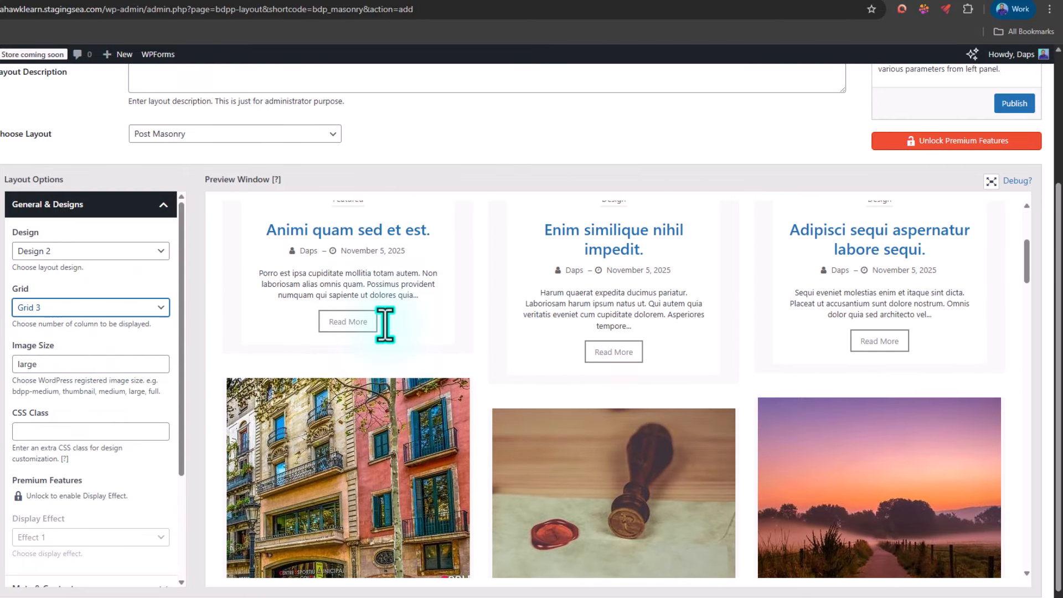
scroll(396, 340, "up", 3)
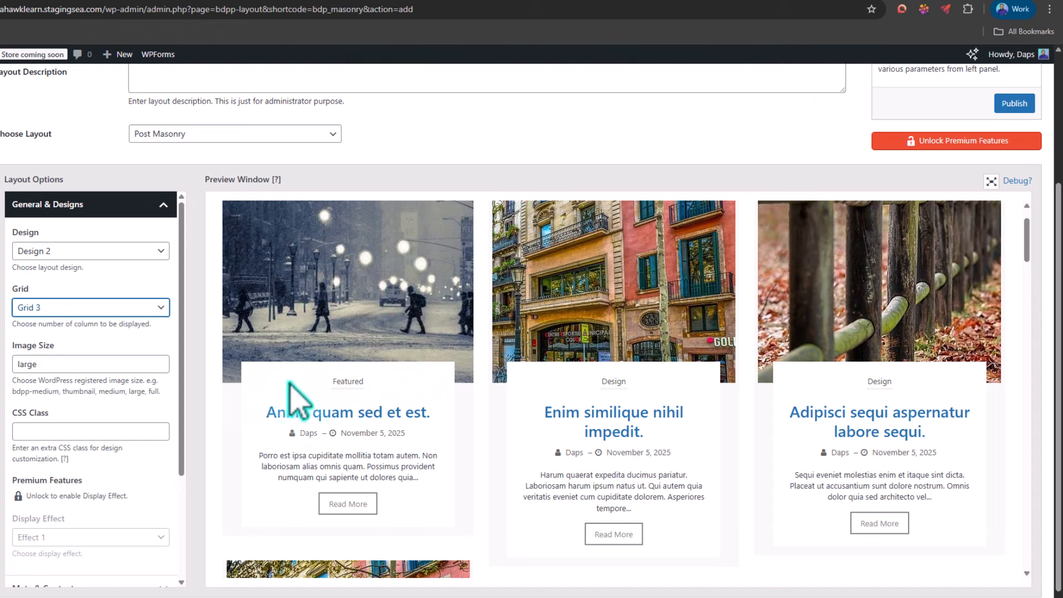
Step: Set the masonry layout's image size to full
left_click(41, 364)
key("ctrl+a")
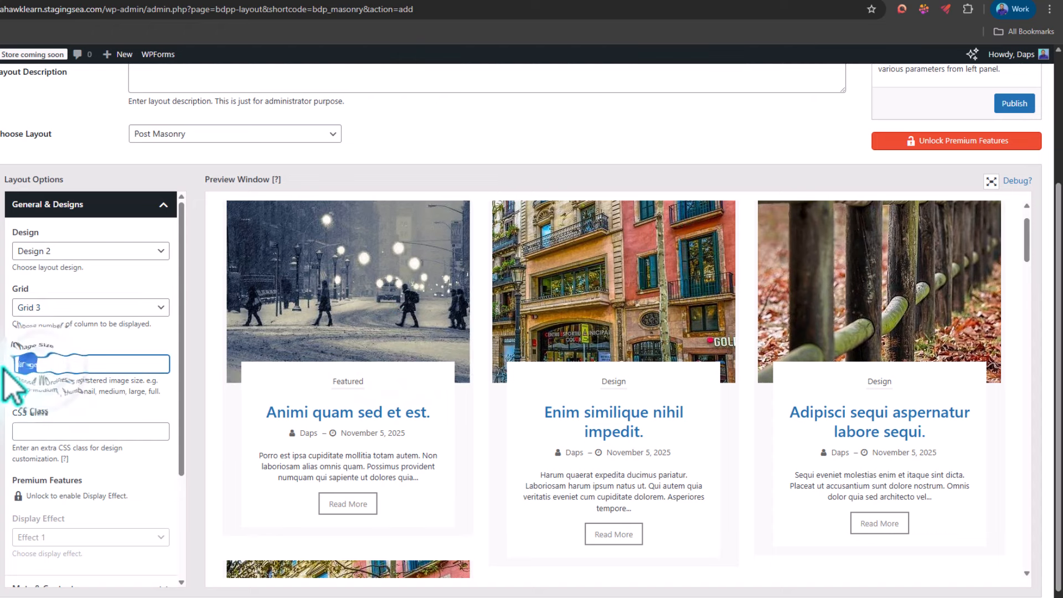
type("full")
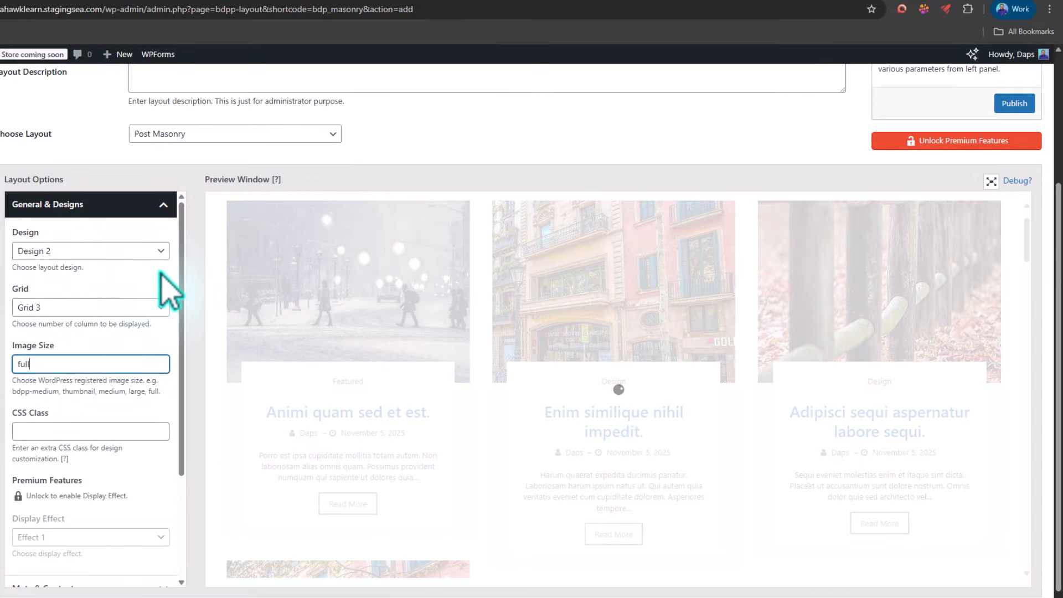
Step: Limit the masonry layout's query to posts in the Market category and check the preview
scroll(171, 299, "down", 3)
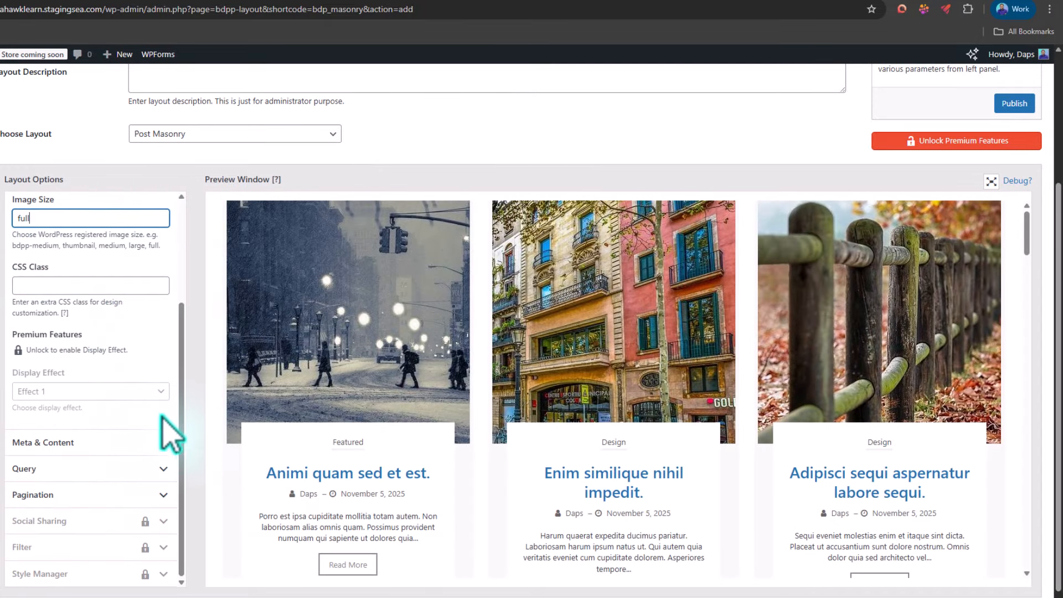
left_click(154, 469)
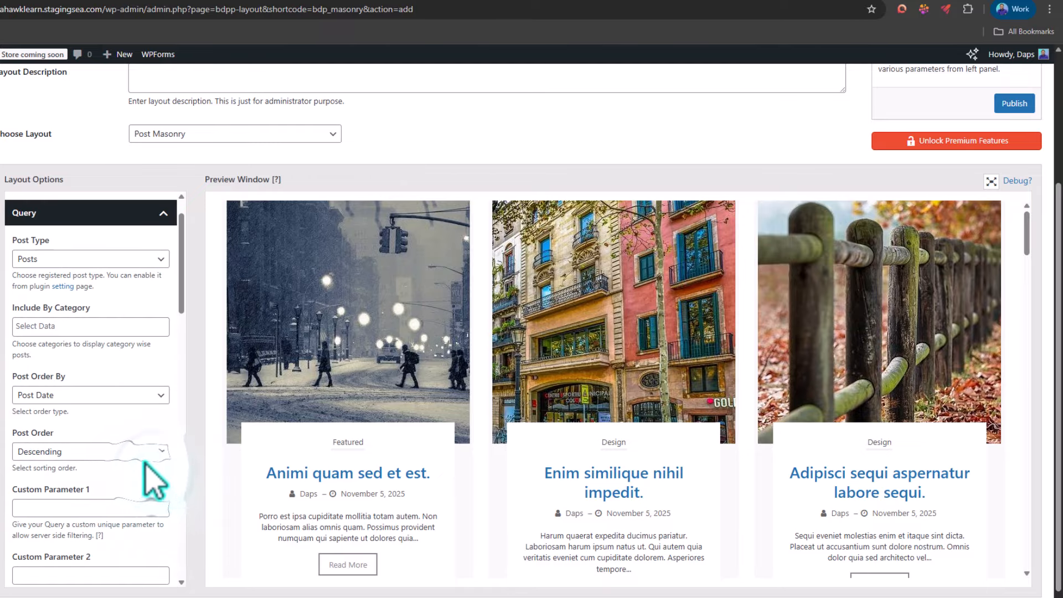
left_click(49, 330)
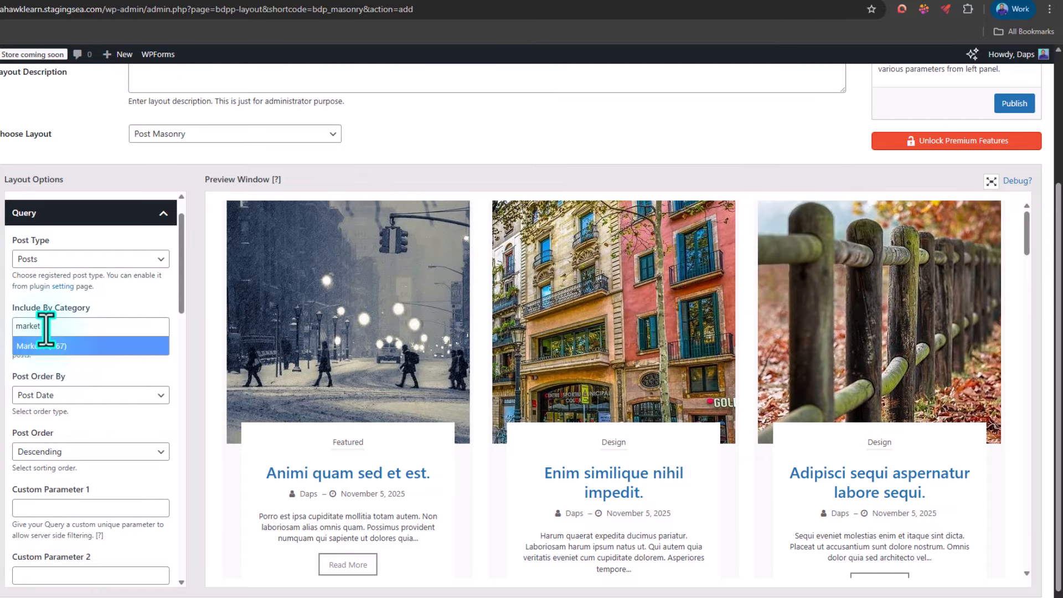
left_click(33, 349)
scroll(510, 368, "down", 8)
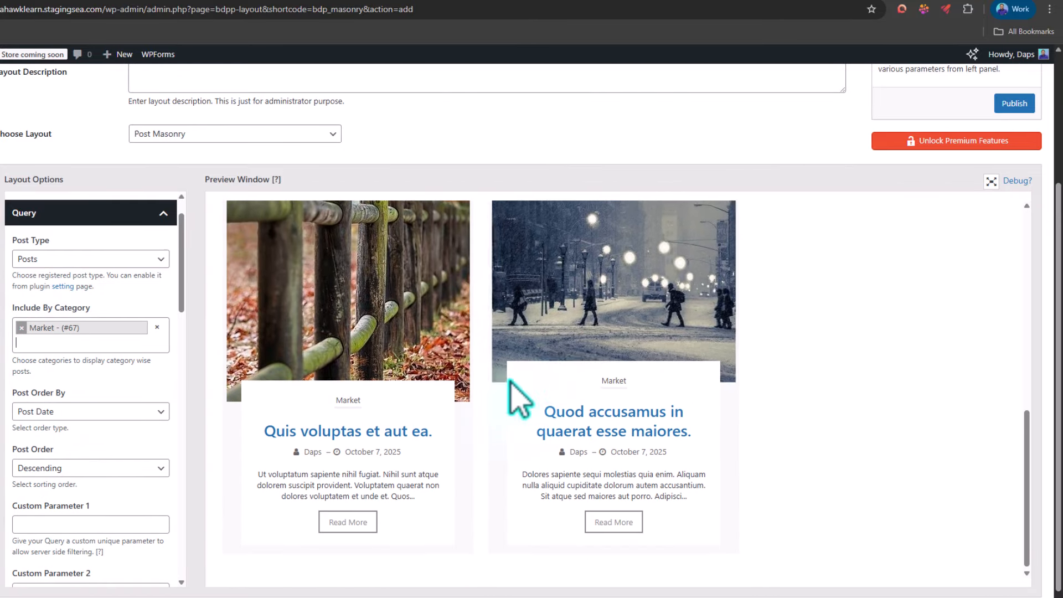
scroll(511, 392, "up", 4)
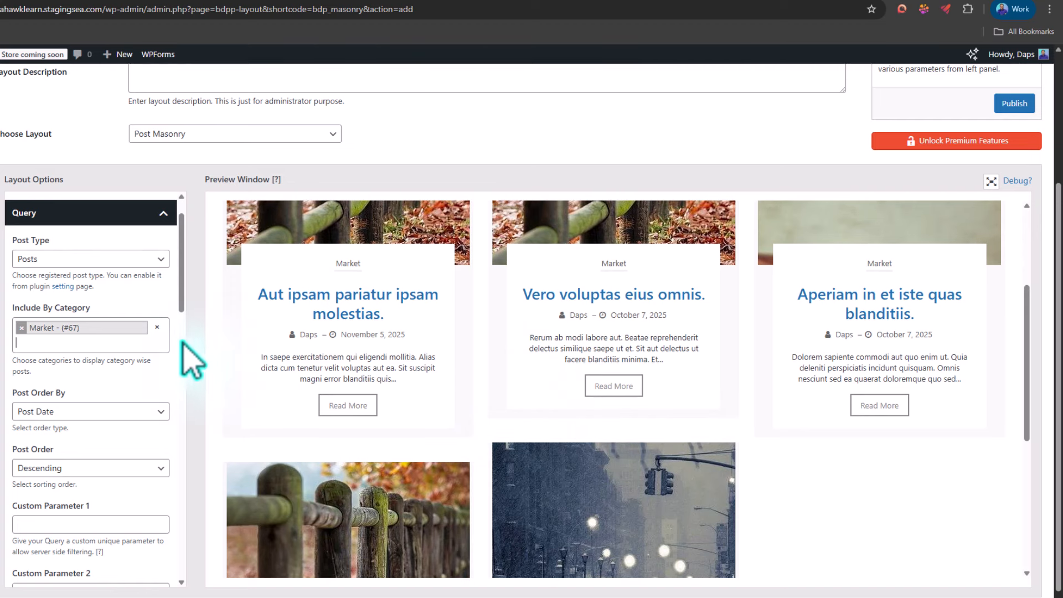
Step: Examine the remaining query options and the preview of the Market category posts
scroll(180, 349, "down", 6)
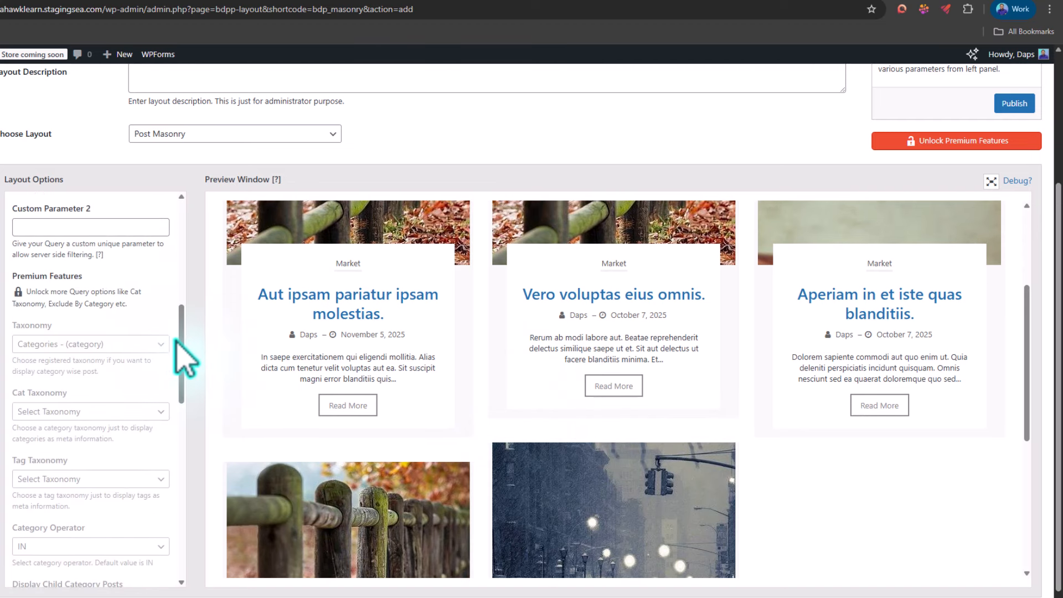
scroll(599, 344, "down", 3)
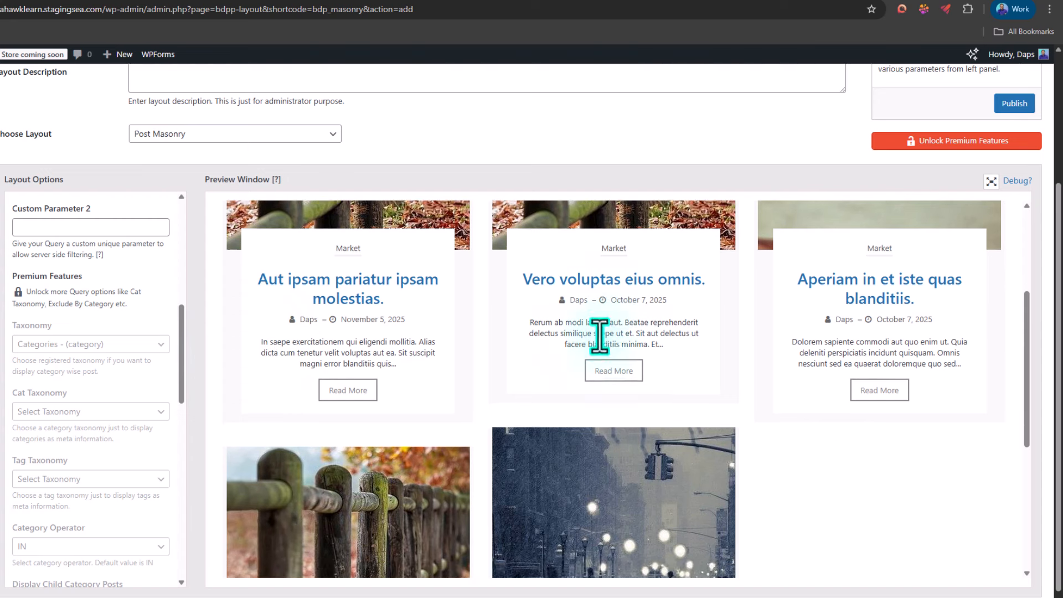
scroll(600, 339, "down", 2)
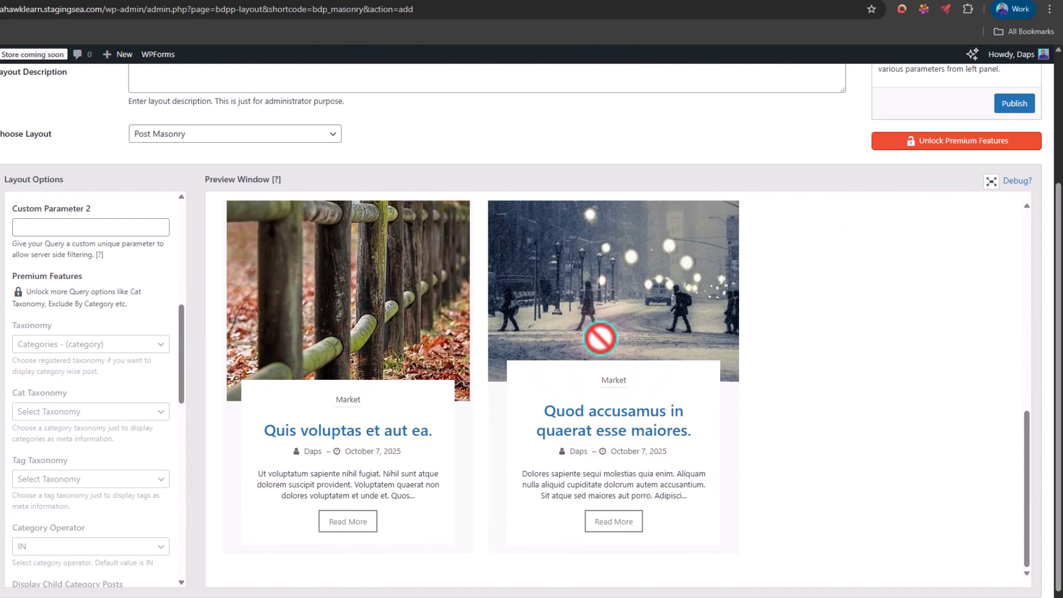
scroll(600, 338, "up", 2)
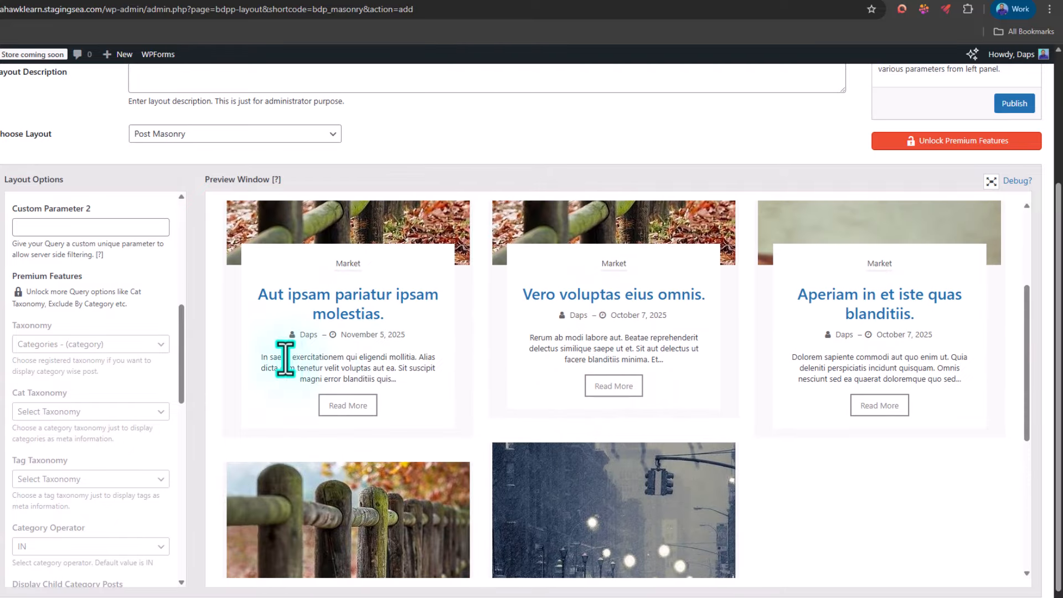
scroll(121, 370, "up", 5)
scroll(120, 332, "up", 2)
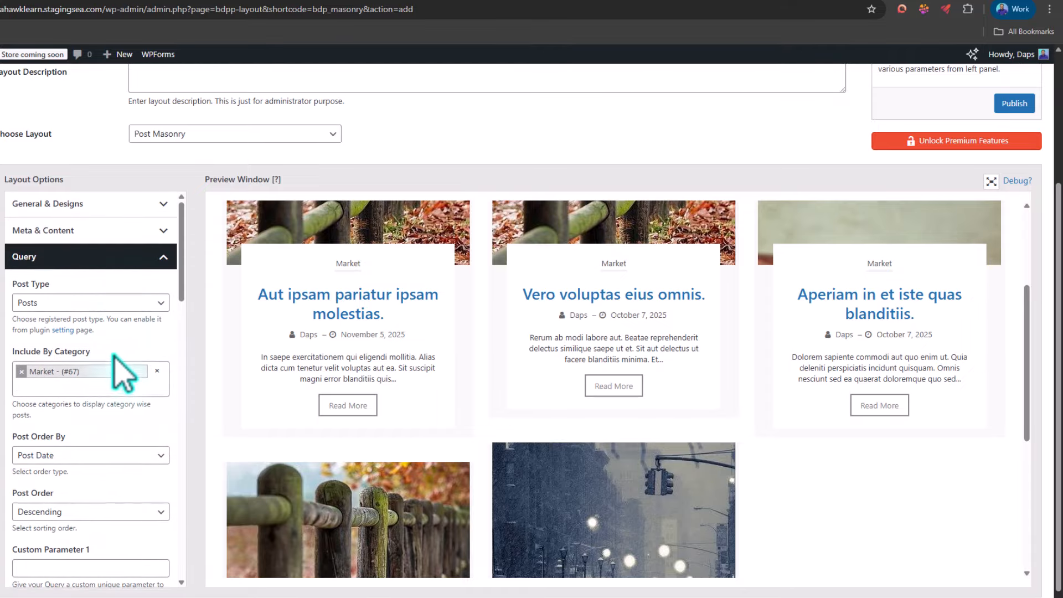
Step: Check the masonry layout's pagination options and publish the Market layout
left_click(163, 258)
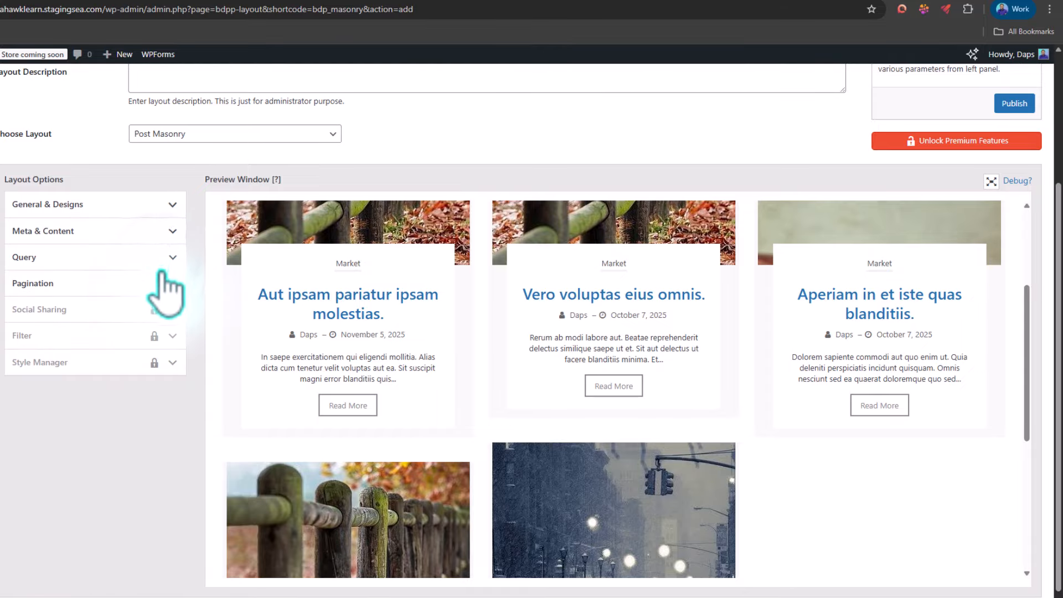
left_click(164, 283)
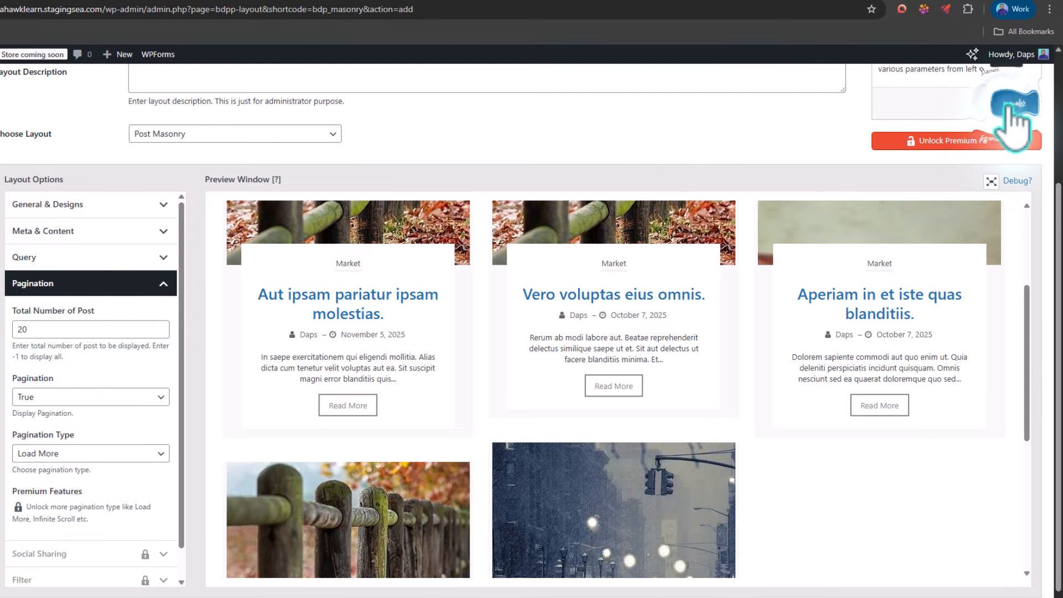
left_click(1013, 104)
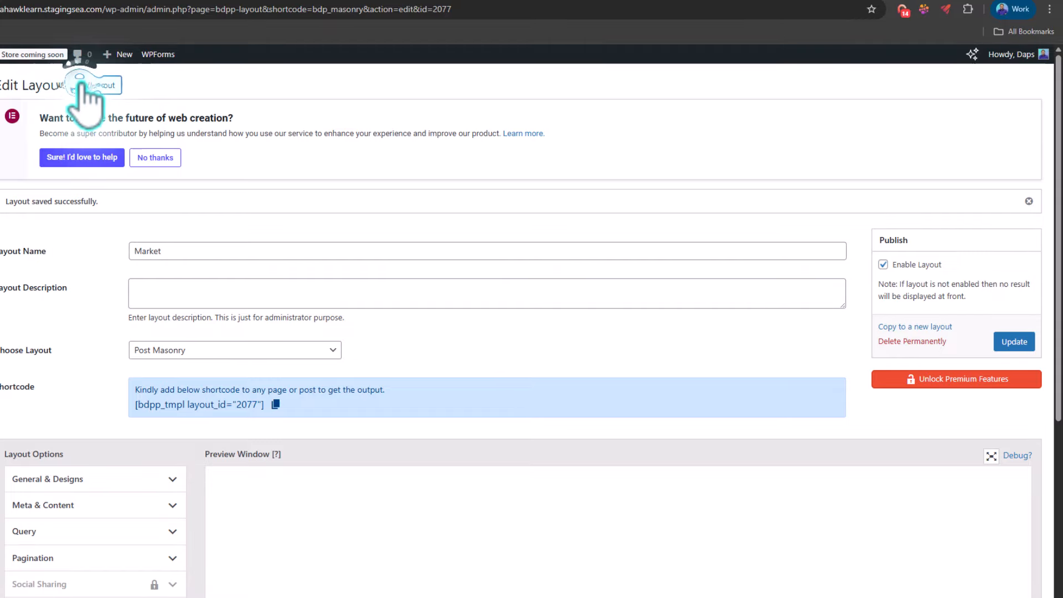
Step: Add a new layout named "Trending" and choose Post List as its layout type
left_click(82, 86)
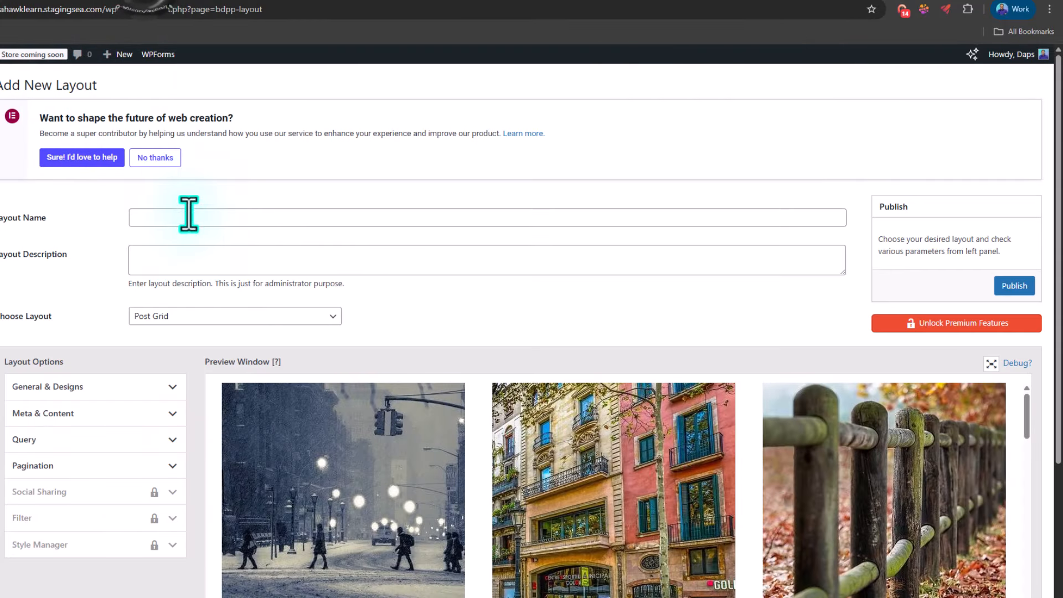
left_click(152, 217)
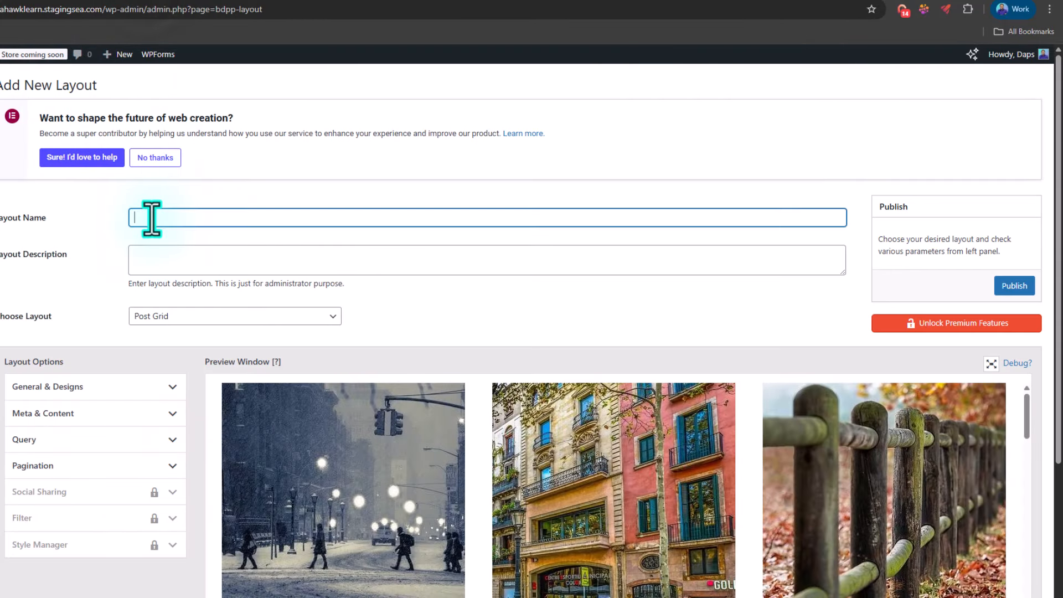
left_click(151, 218)
type("Trending")
scroll(473, 315, "down", 1)
left_click(192, 255)
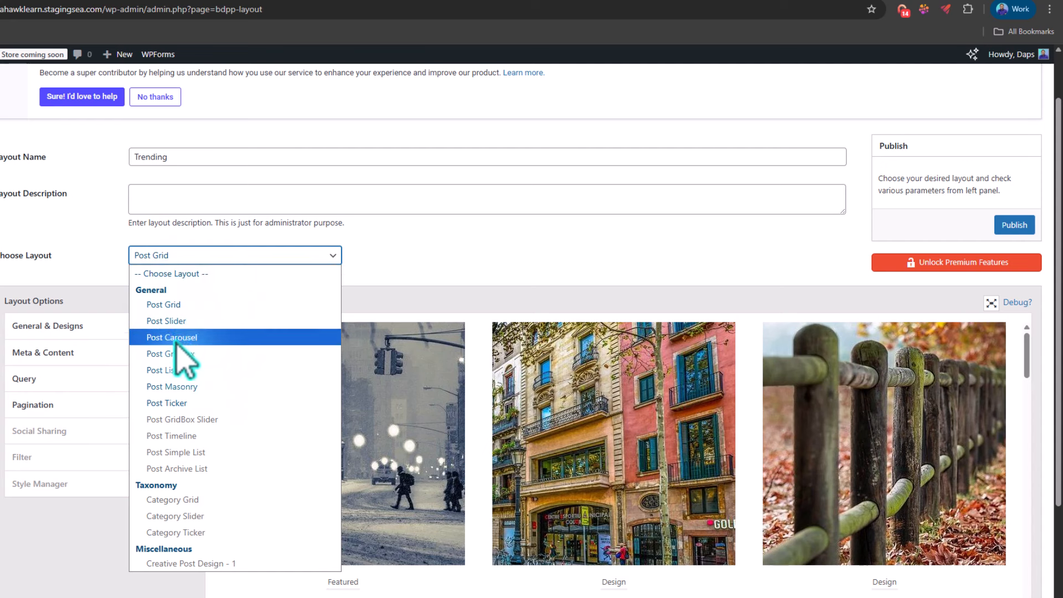
left_click(161, 369)
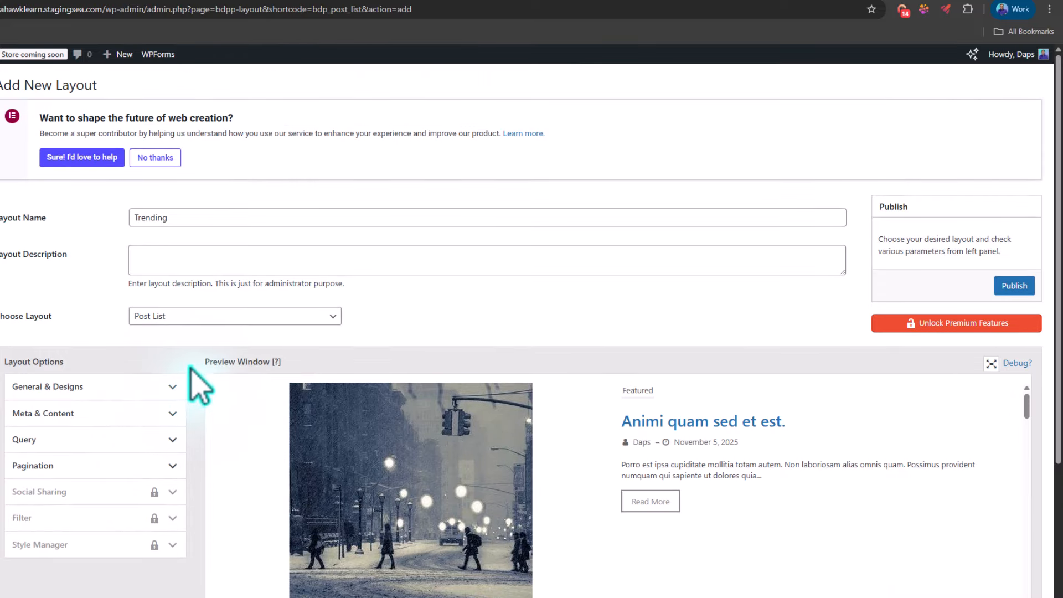
Step: Try Design 2 for the Trending post list, then return it to Design 1 and check the preview
scroll(199, 385, "down", 1)
scroll(191, 369, "down", 1)
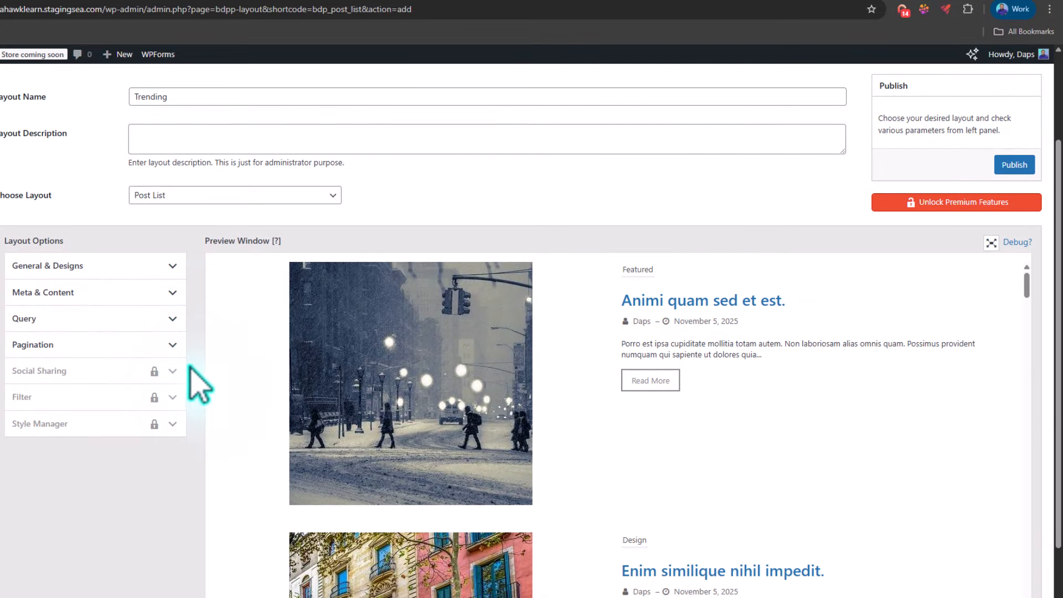
left_click(132, 263)
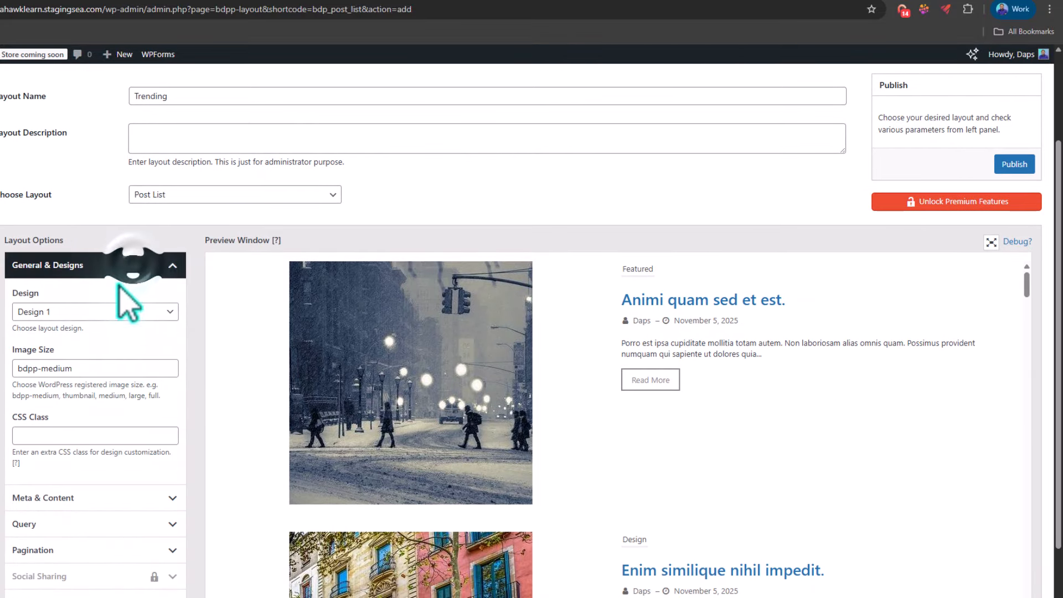
left_click(100, 312)
left_click(66, 342)
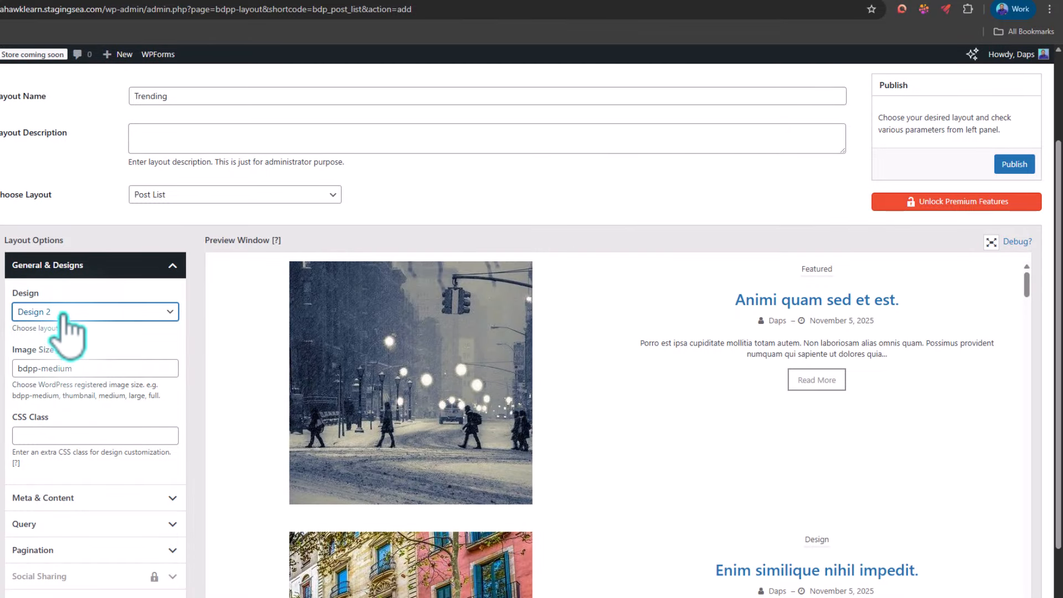
left_click(67, 313)
left_click(67, 330)
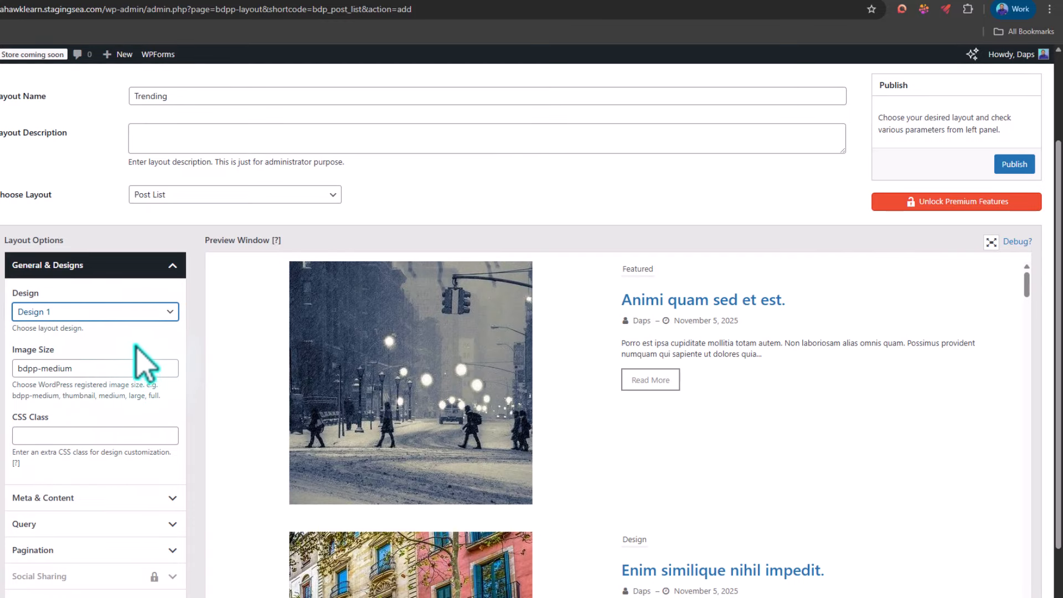
scroll(593, 380, "down", 4)
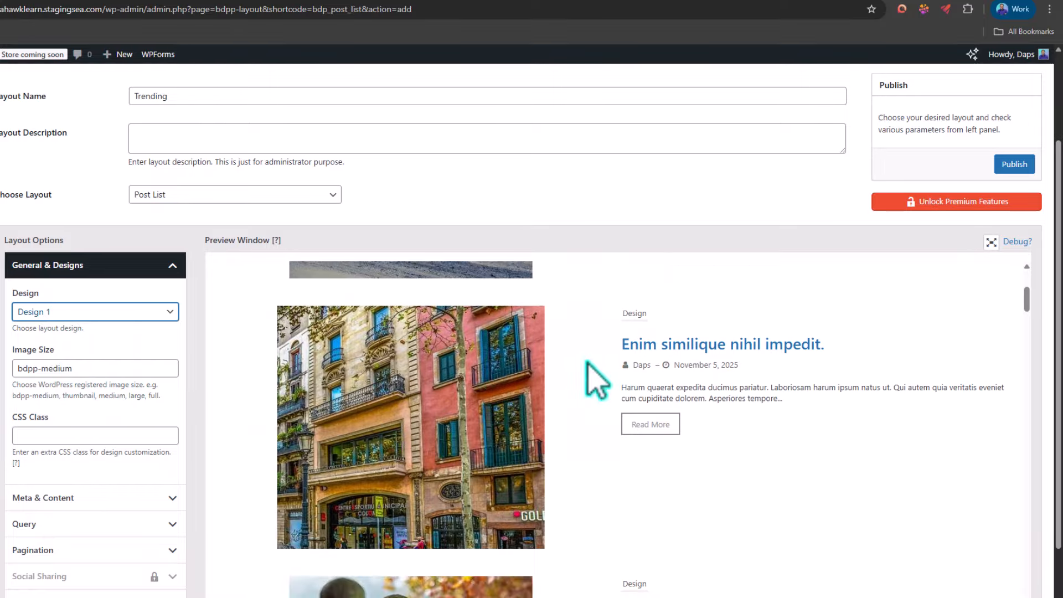
scroll(499, 385, "up", 1)
Step: Set the Trending layout's image size to thumbnail and check the preview
left_click(78, 369)
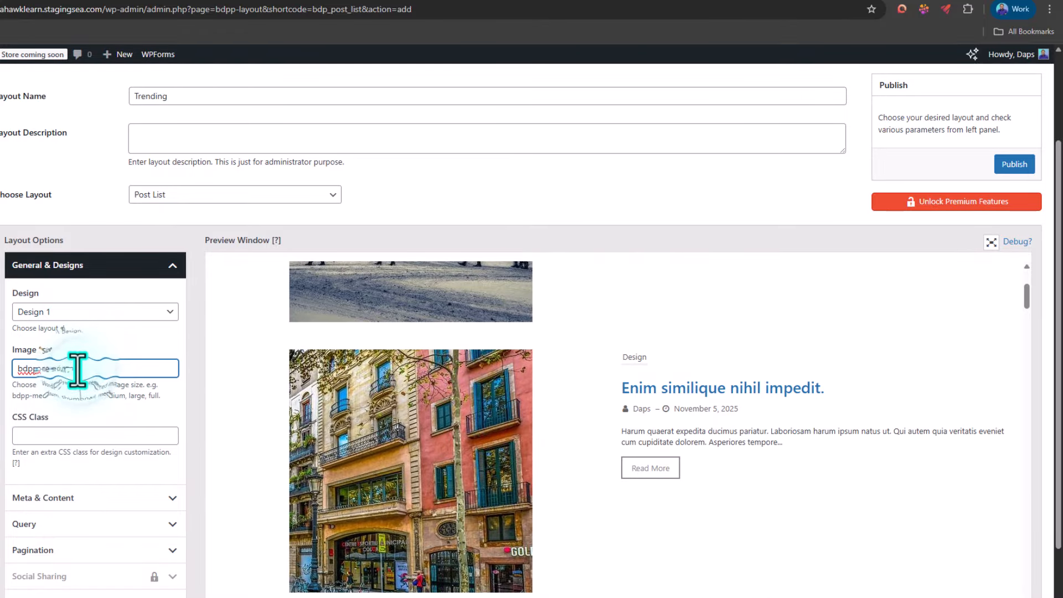
left_click_drag(72, 369, 22, 370)
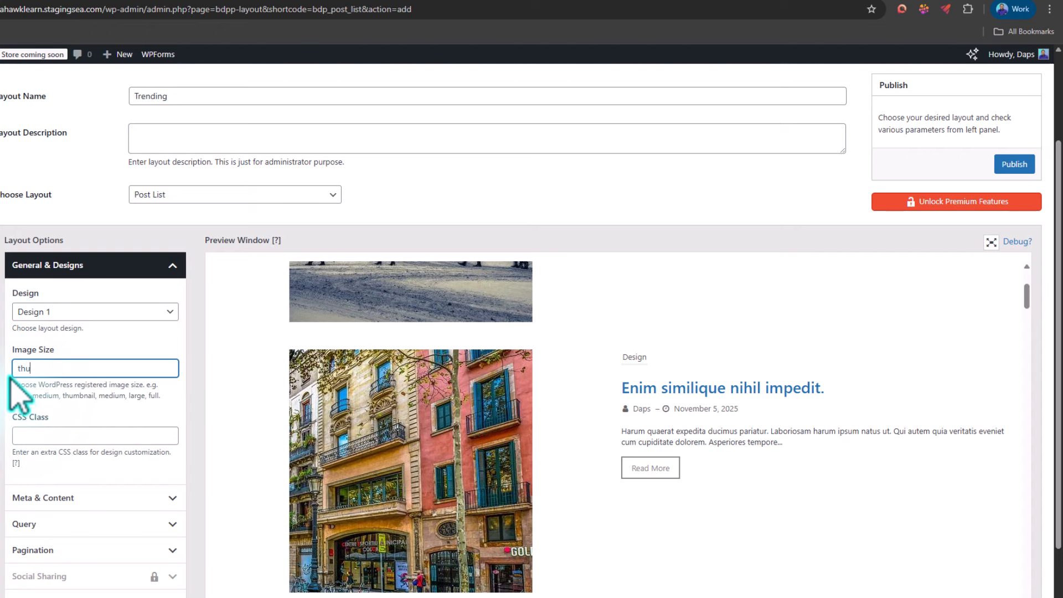
type("thumbnail")
scroll(543, 382, "up", 2)
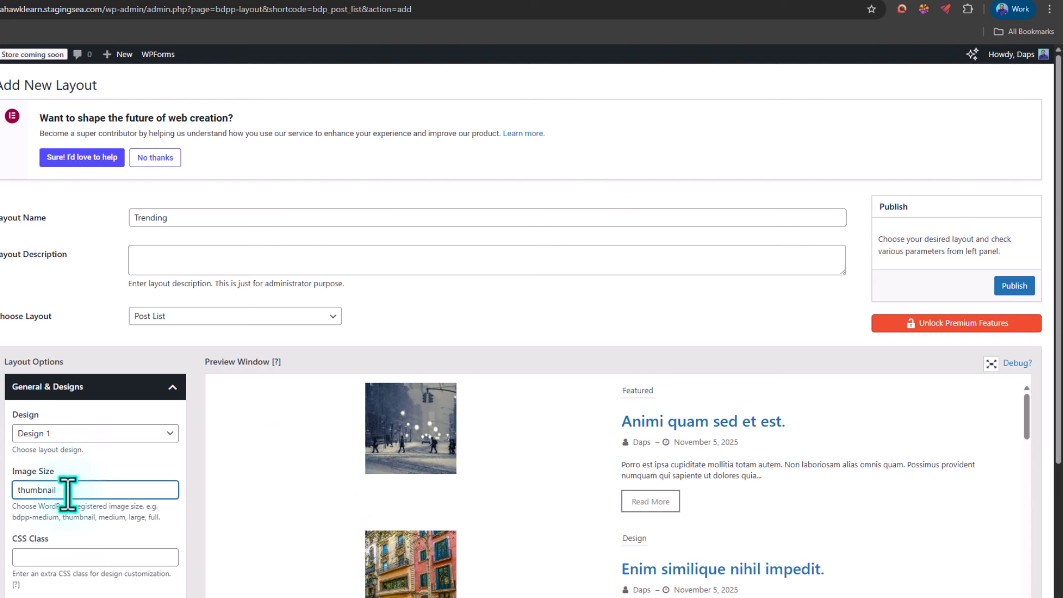
Step: Change the Trending layout's image size to medium
left_click_drag(67, 490, 2, 504)
type("medium")
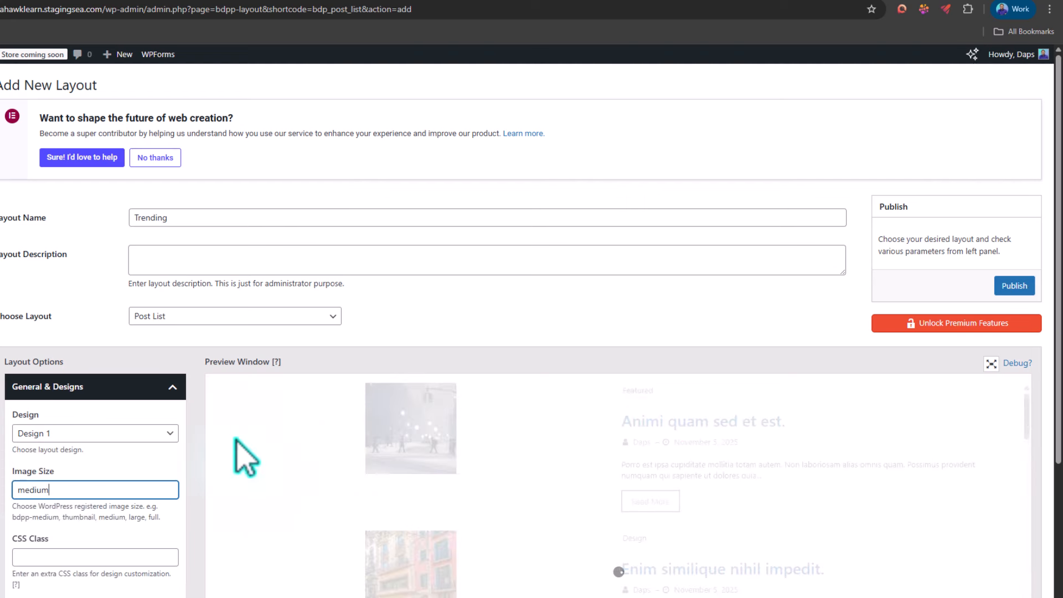
Step: Limit the Trending post list's query to the Trending category
scroll(247, 462, "down", 3)
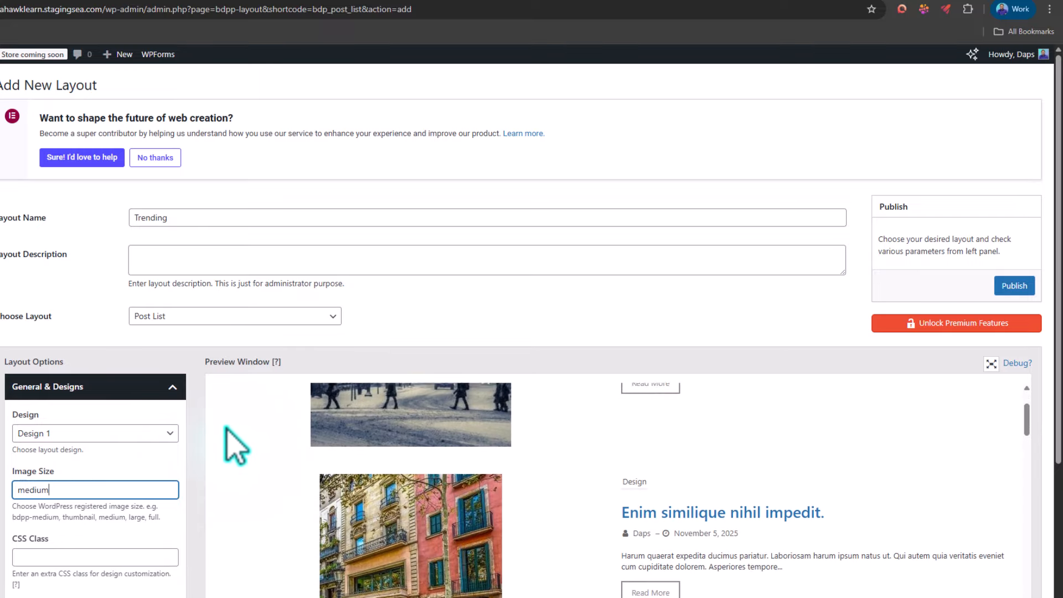
scroll(765, 442, "down", 2)
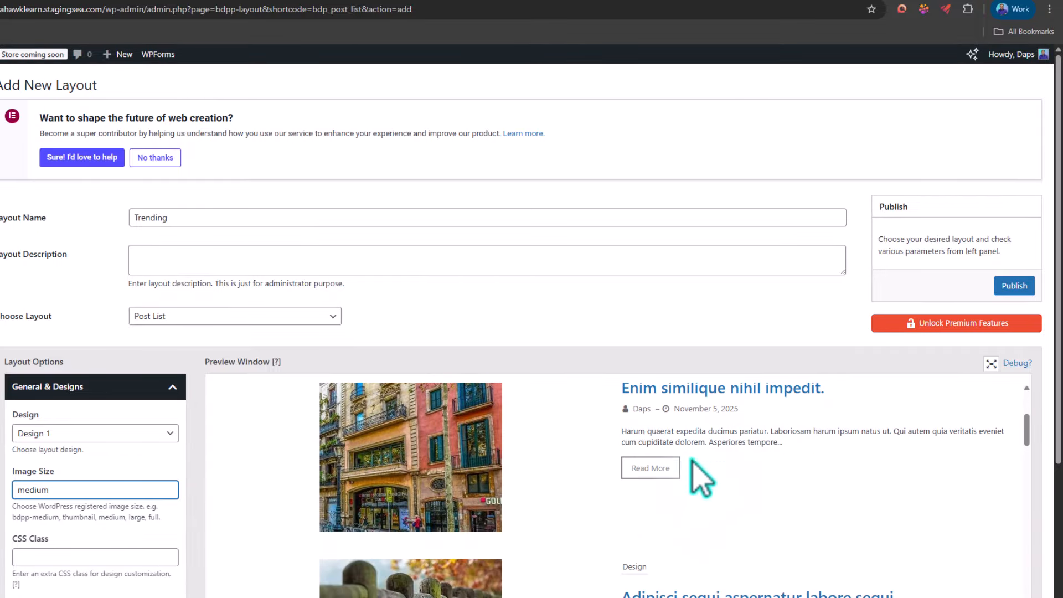
scroll(86, 507, "down", 3)
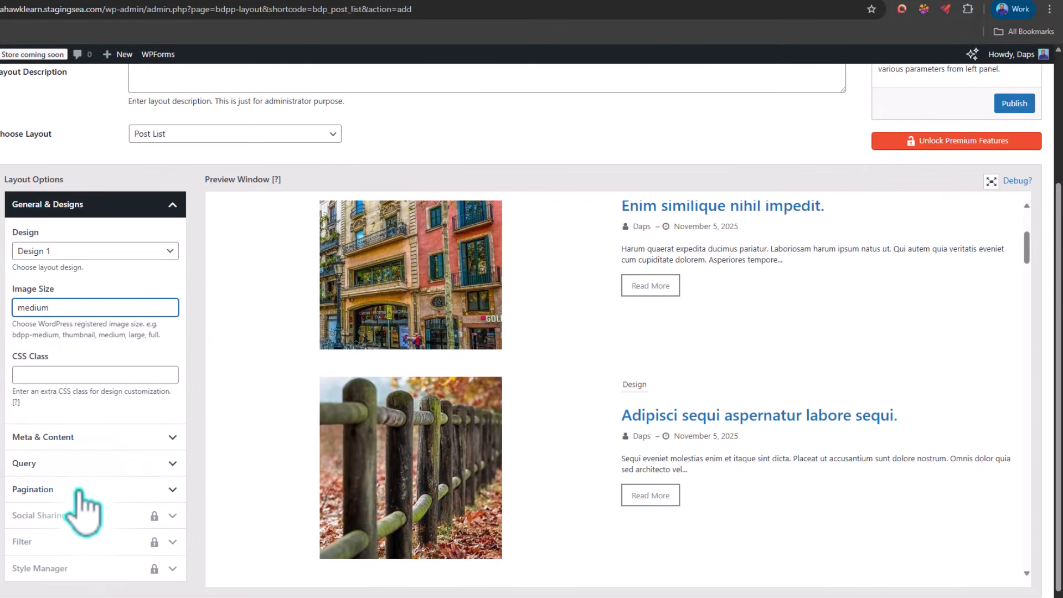
left_click(64, 464)
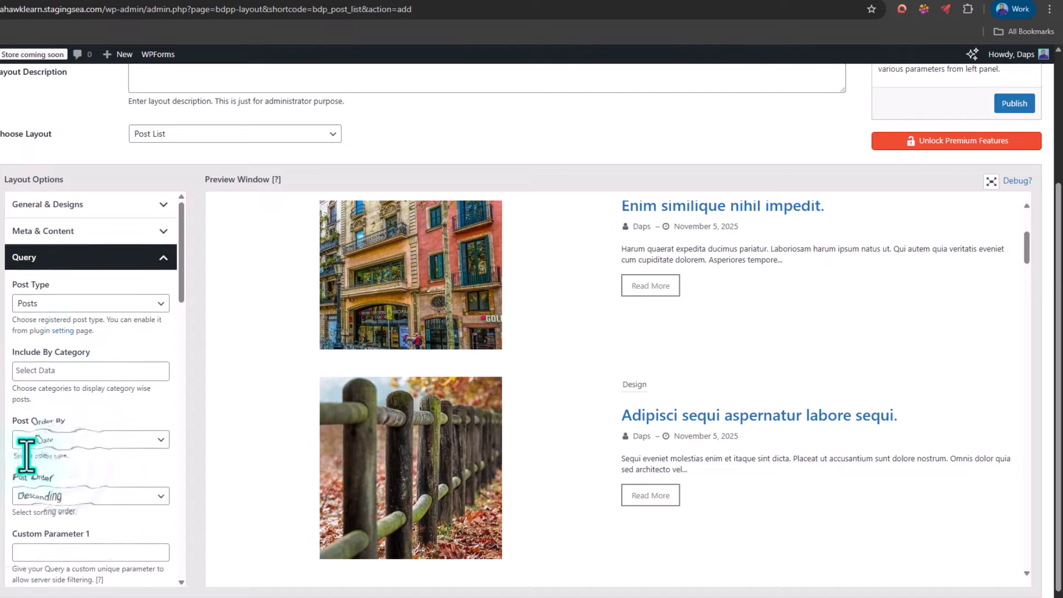
left_click(42, 371)
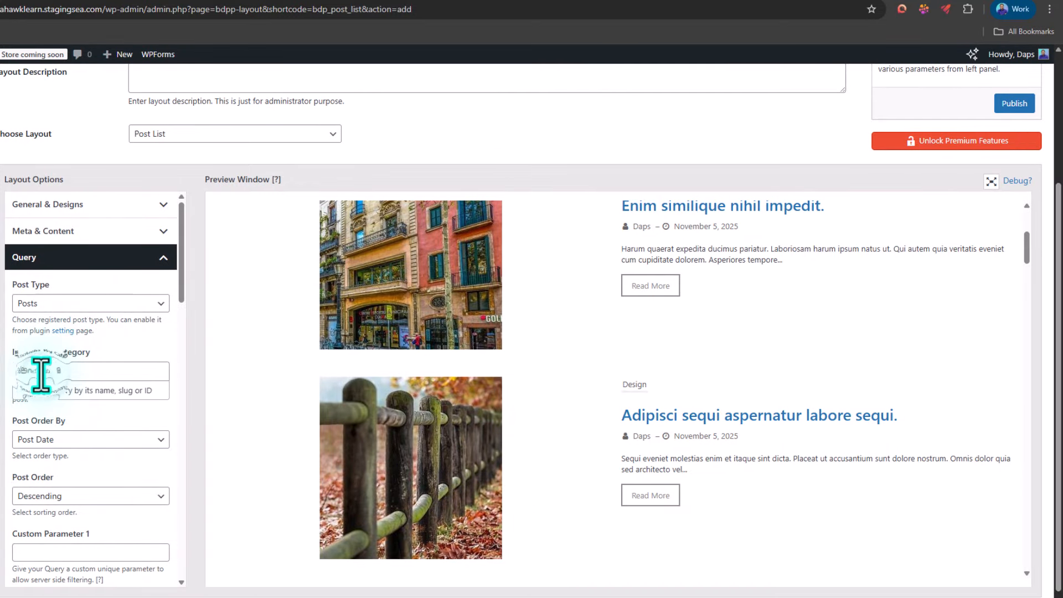
type("tre")
left_click(39, 390)
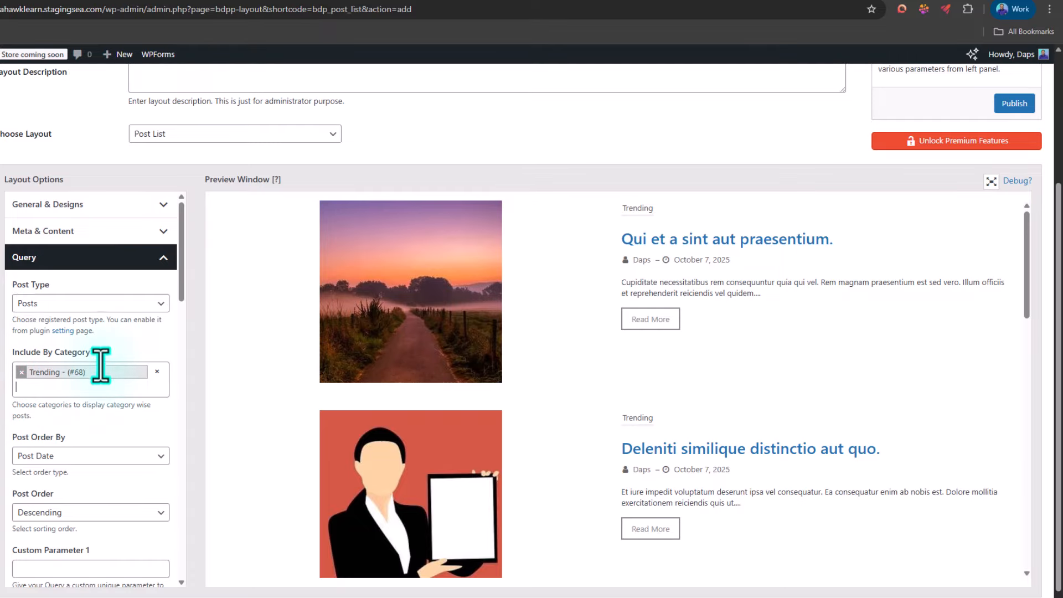
Step: Set the Trending list's total number of posts to 4 and check the pagination in the preview
scroll(148, 385, "down", 2)
scroll(149, 390, "down", 6)
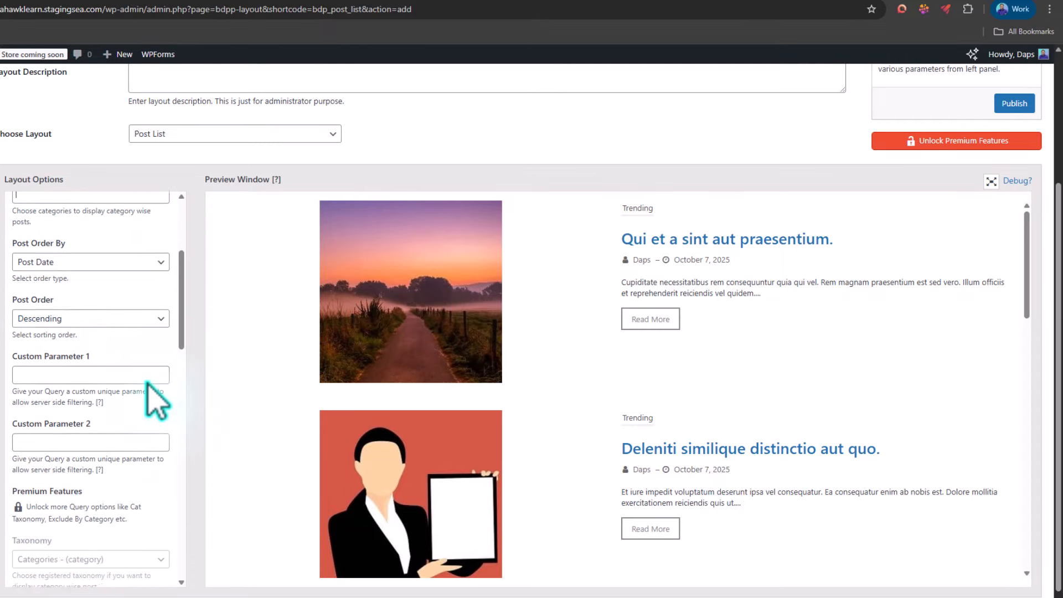
scroll(767, 384, "down", 15)
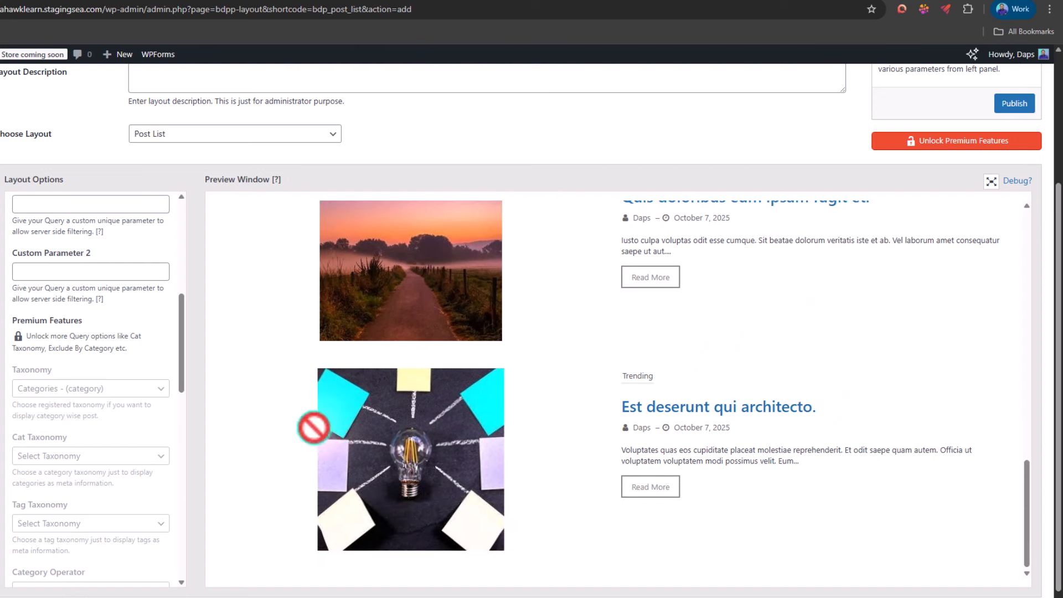
scroll(81, 351, "down", 9)
scroll(83, 357, "down", 7)
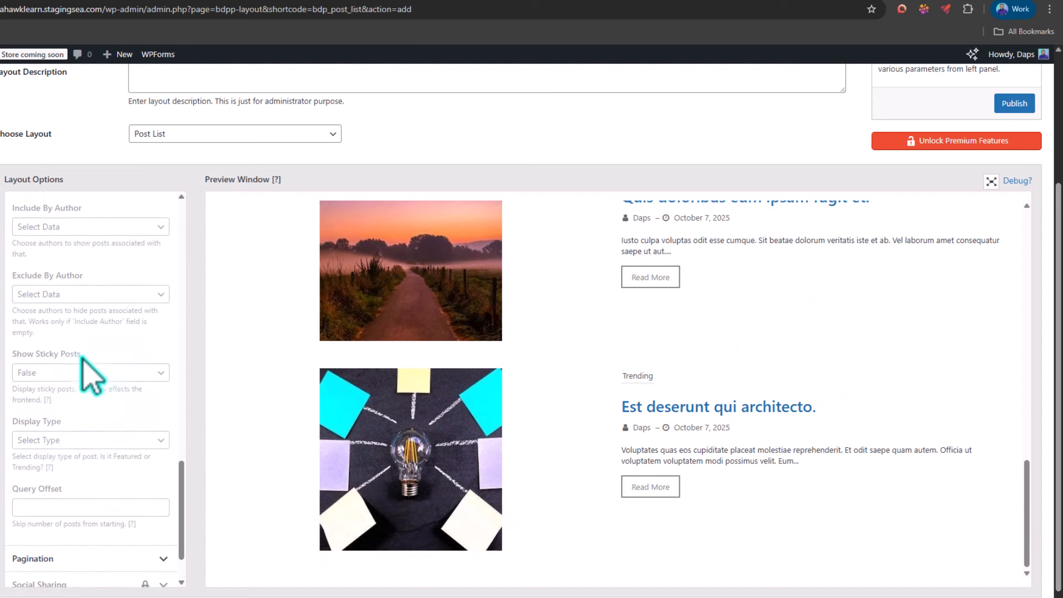
left_click(65, 495)
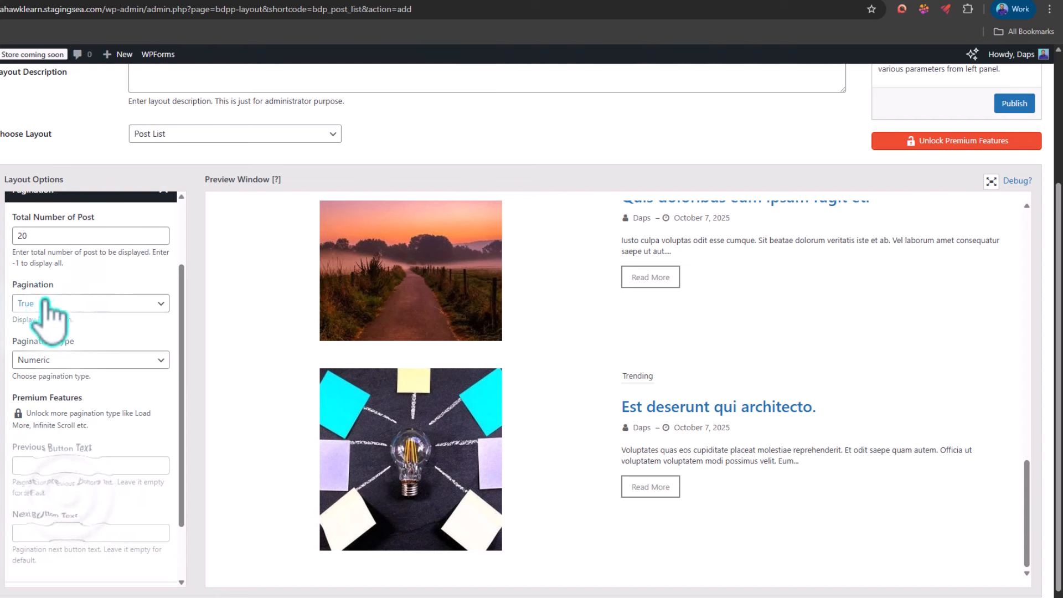
left_click(23, 236)
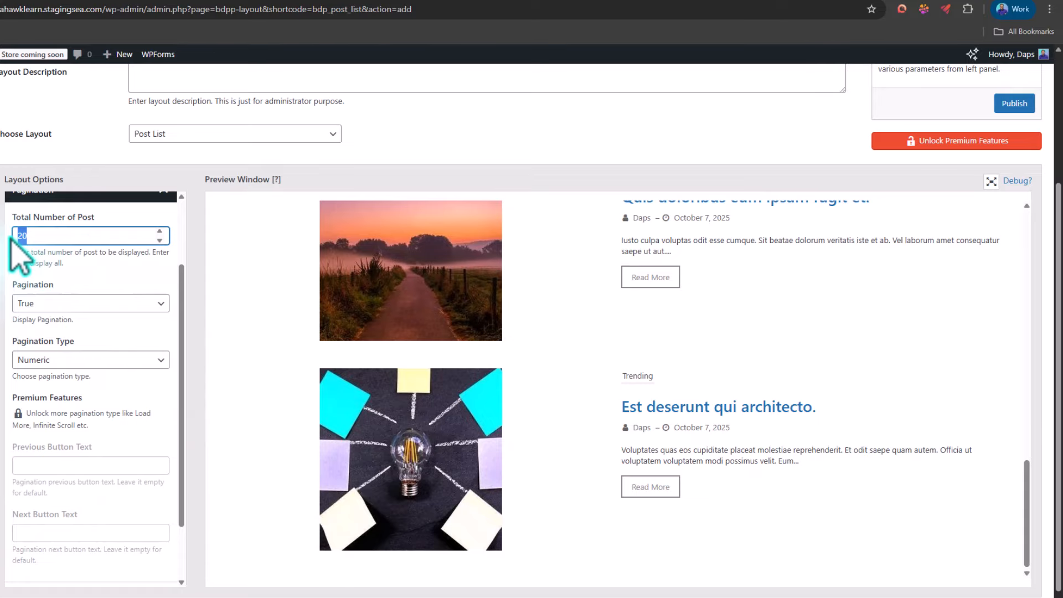
type("4")
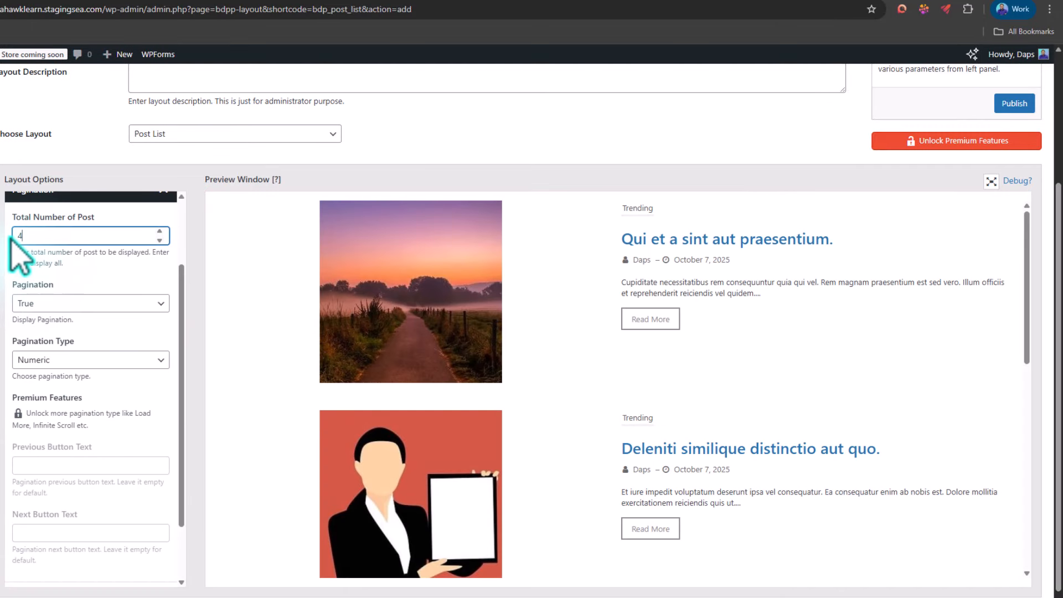
scroll(665, 332, "down", 8)
scroll(665, 332, "down", 1)
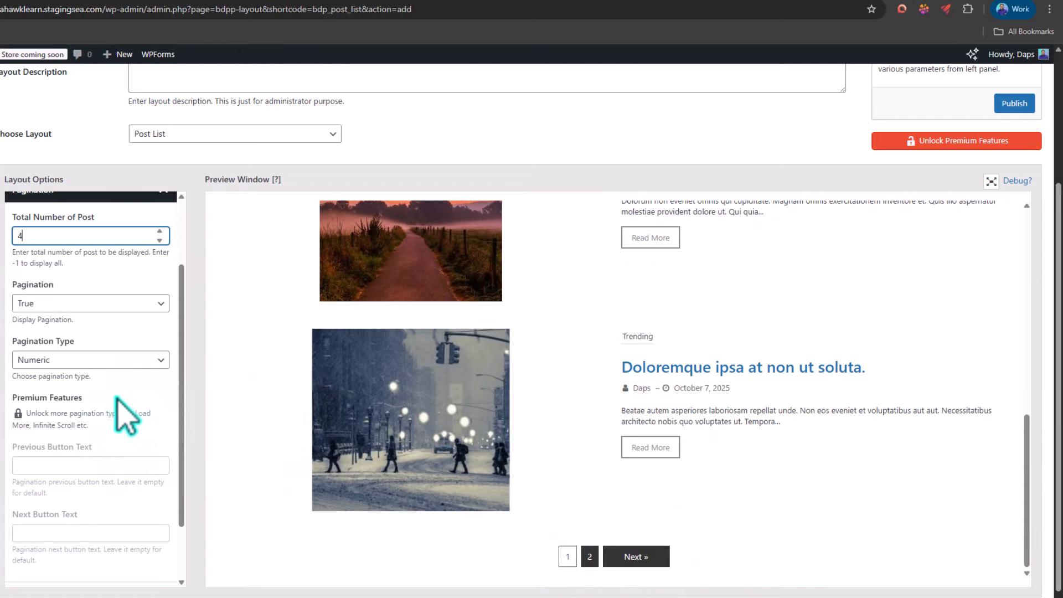
Step: Look through the available pagination types and examine the numeric page links in the preview
left_click(94, 360)
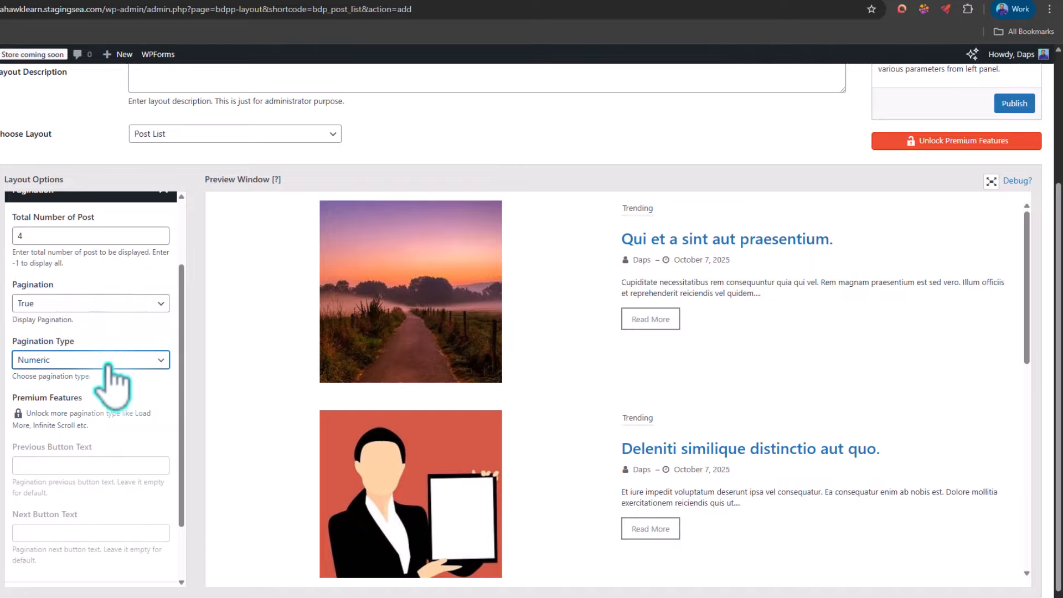
left_click(108, 364)
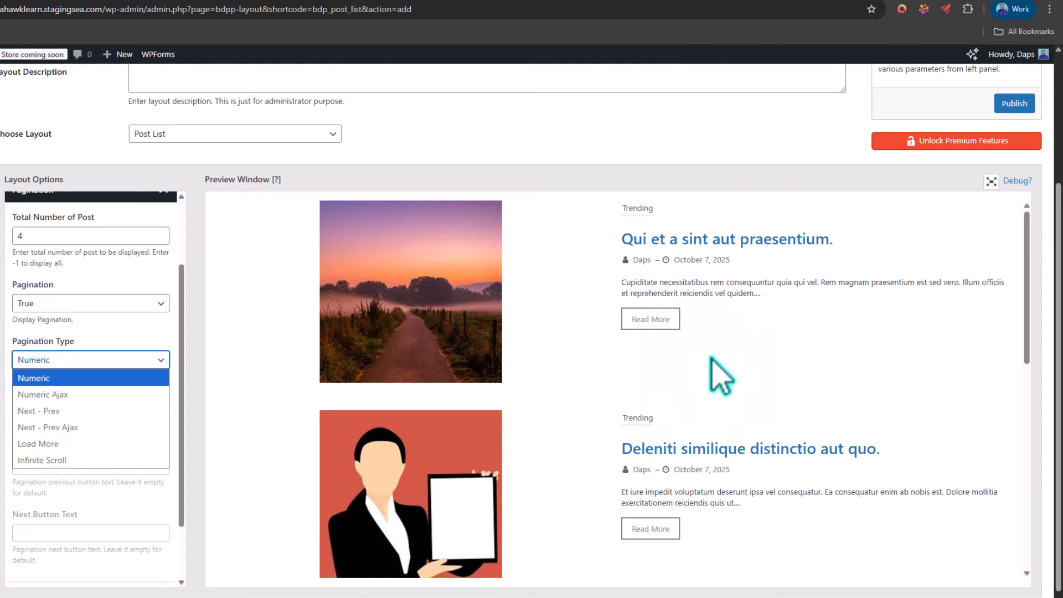
scroll(718, 379, "down", 9)
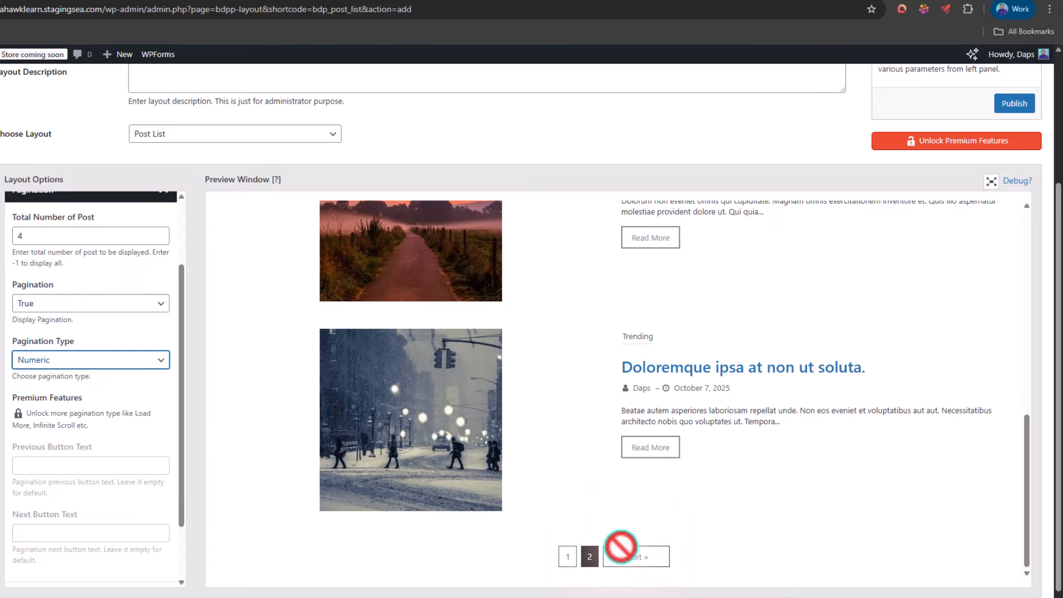
Step: Publish the Trending post list layout
scroll(104, 449, "up", 2)
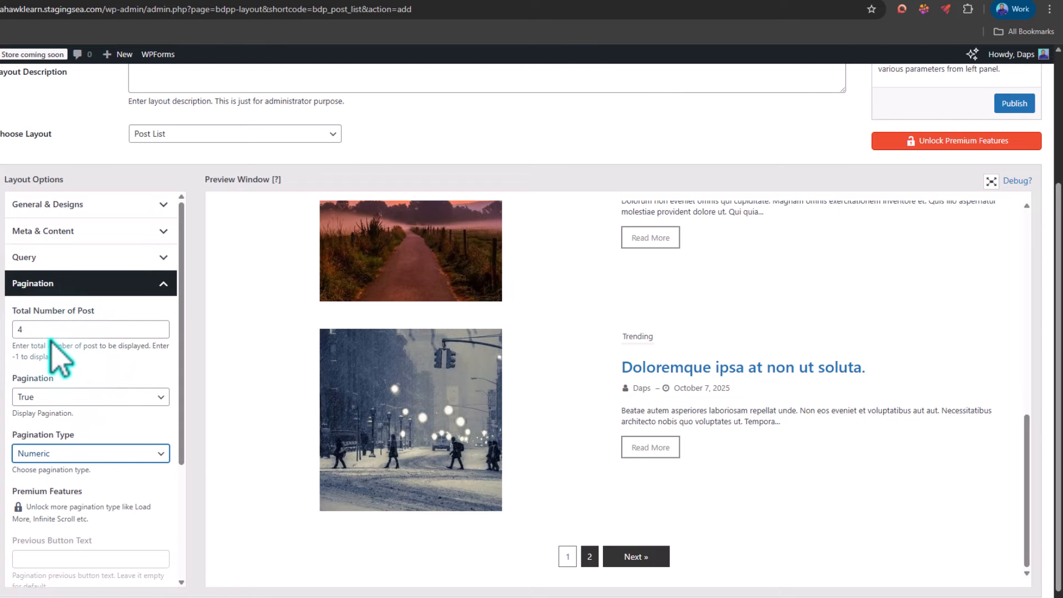
scroll(250, 356, "up", 4)
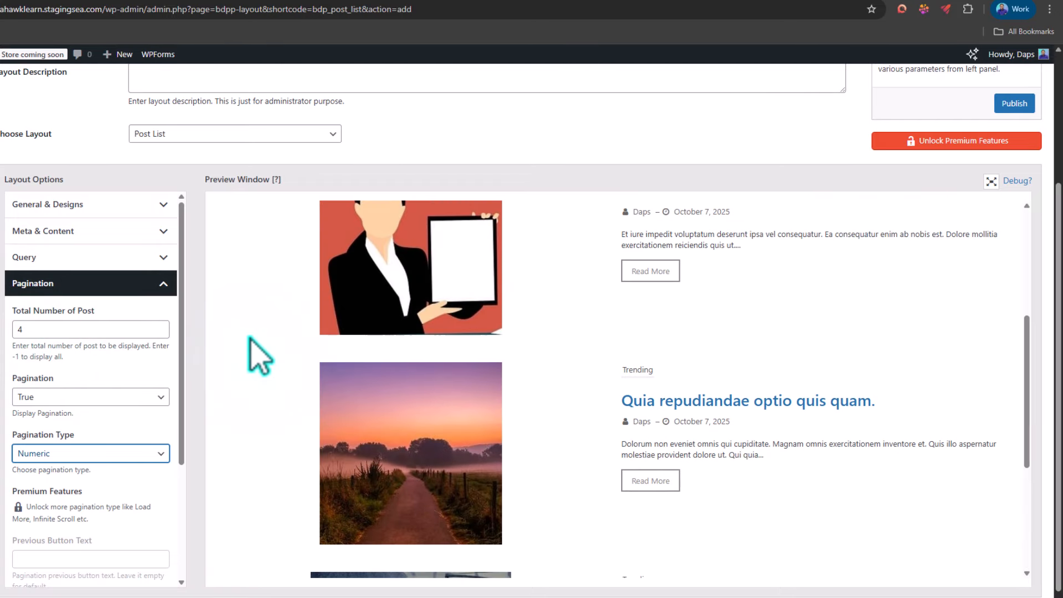
scroll(1024, 246, "up", 2)
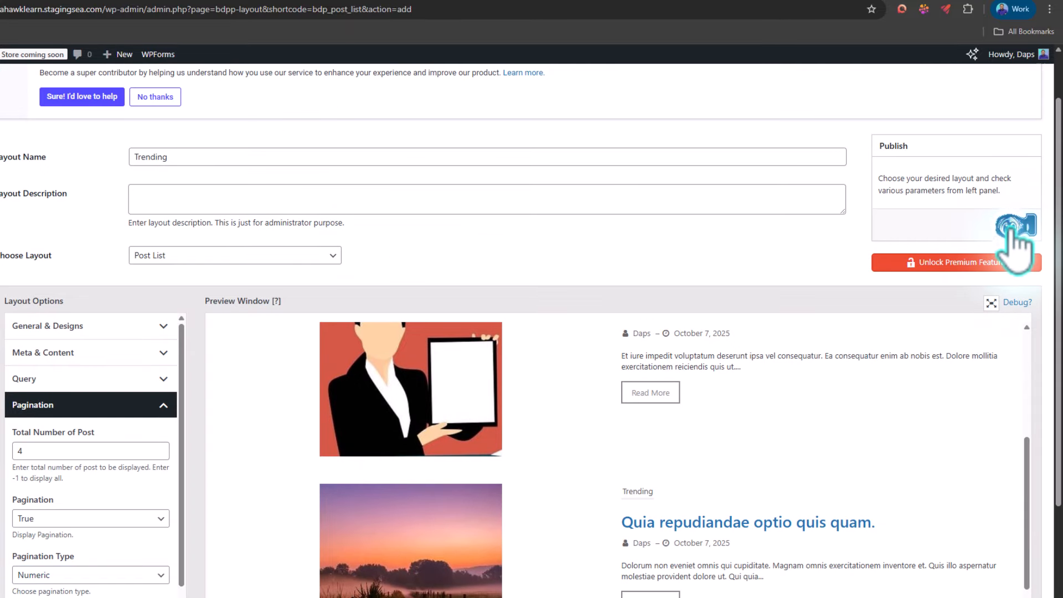
left_click(1015, 224)
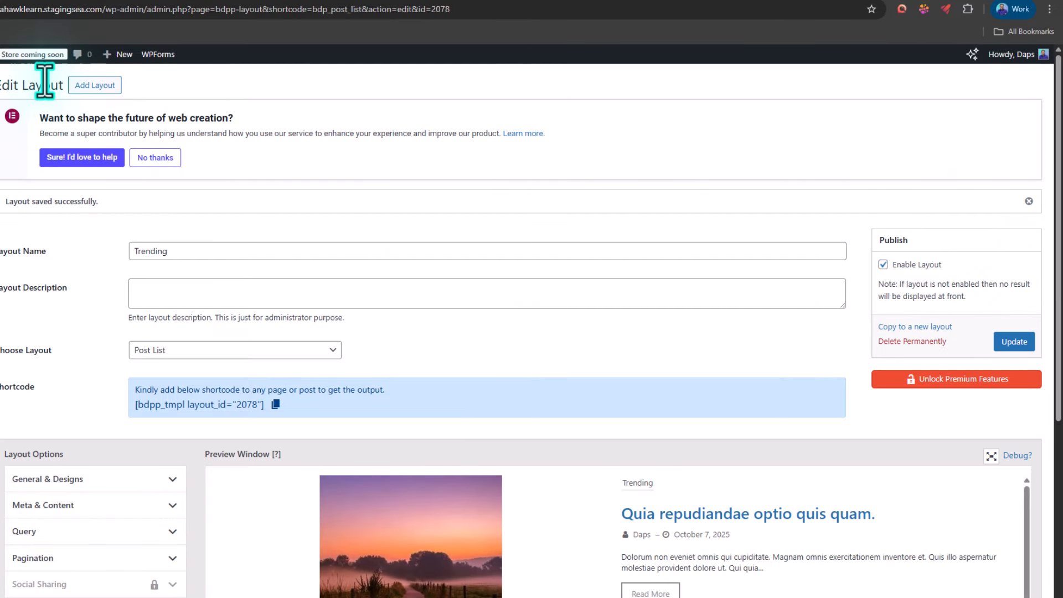
Step: Start another new layout and choose Post Ticker as its layout type
left_click(91, 86)
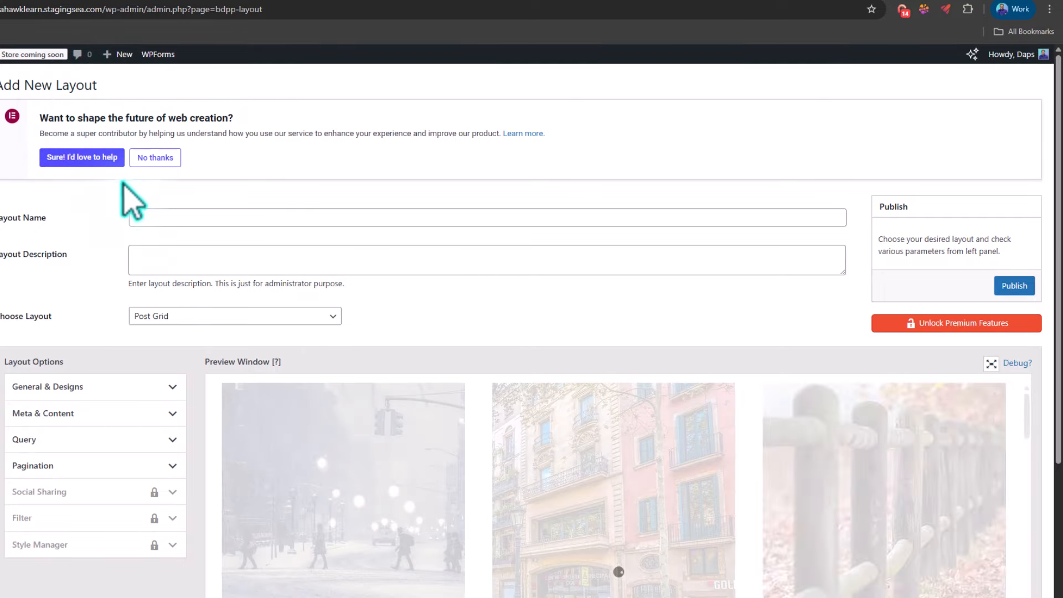
left_click(176, 316)
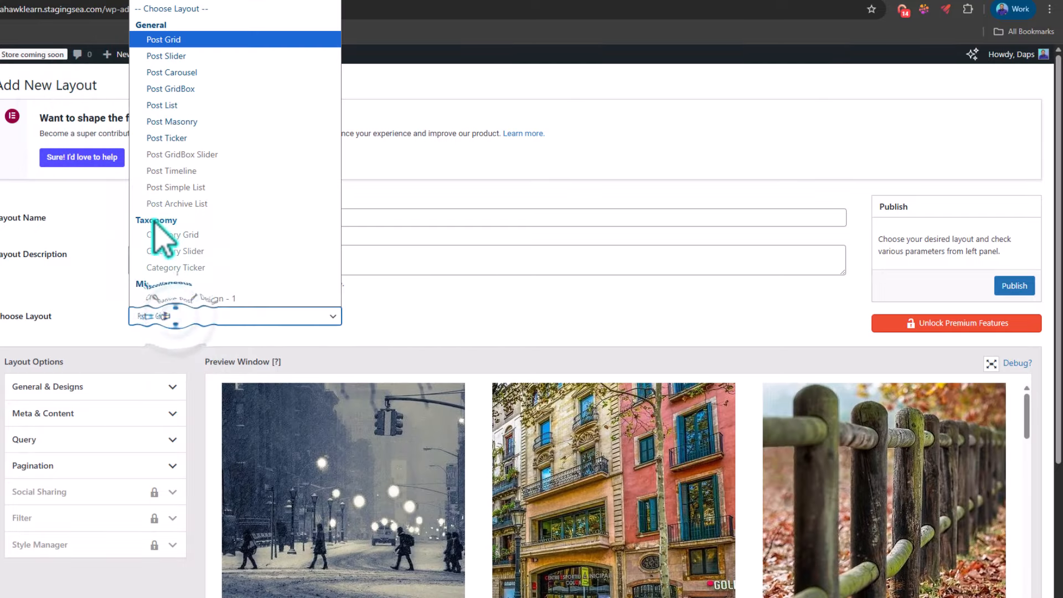
left_click(176, 138)
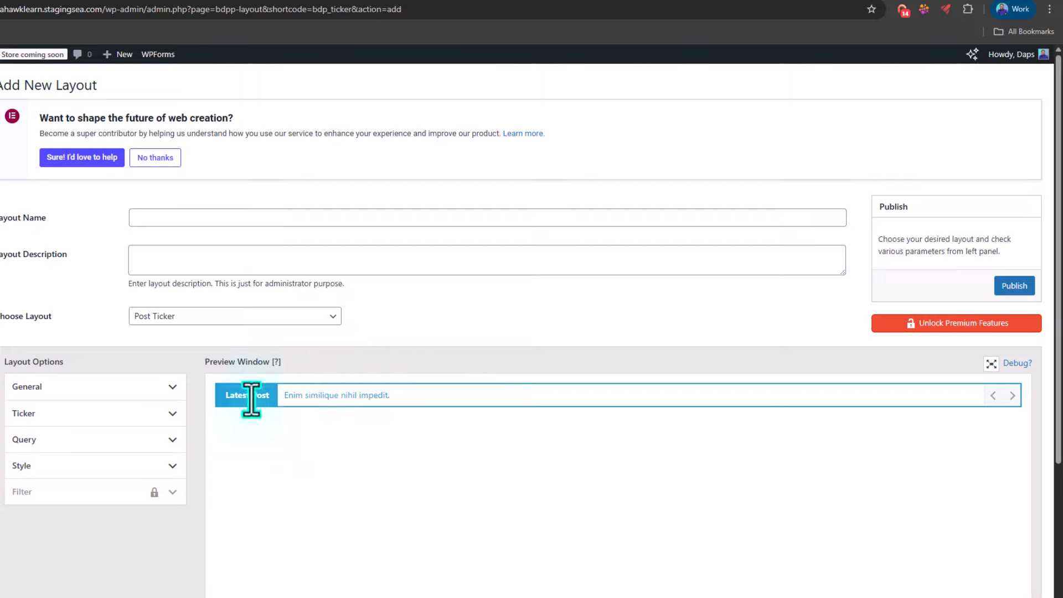
Step: Review the post ticker's general options, including its title, CSS class, position and height
left_click(101, 387)
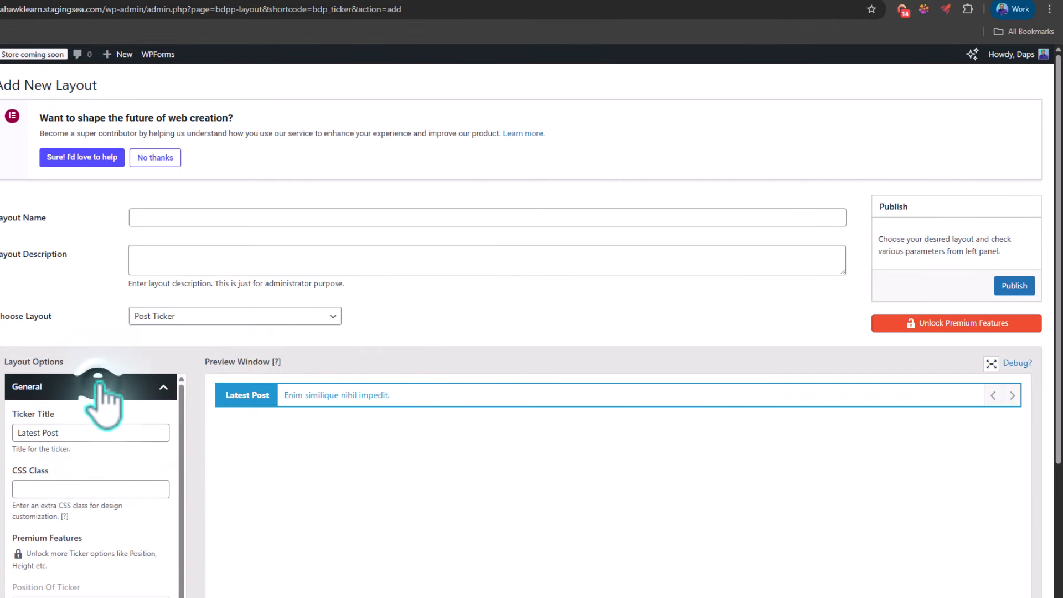
triple_click(73, 437)
right_click(71, 440)
left_click(230, 446)
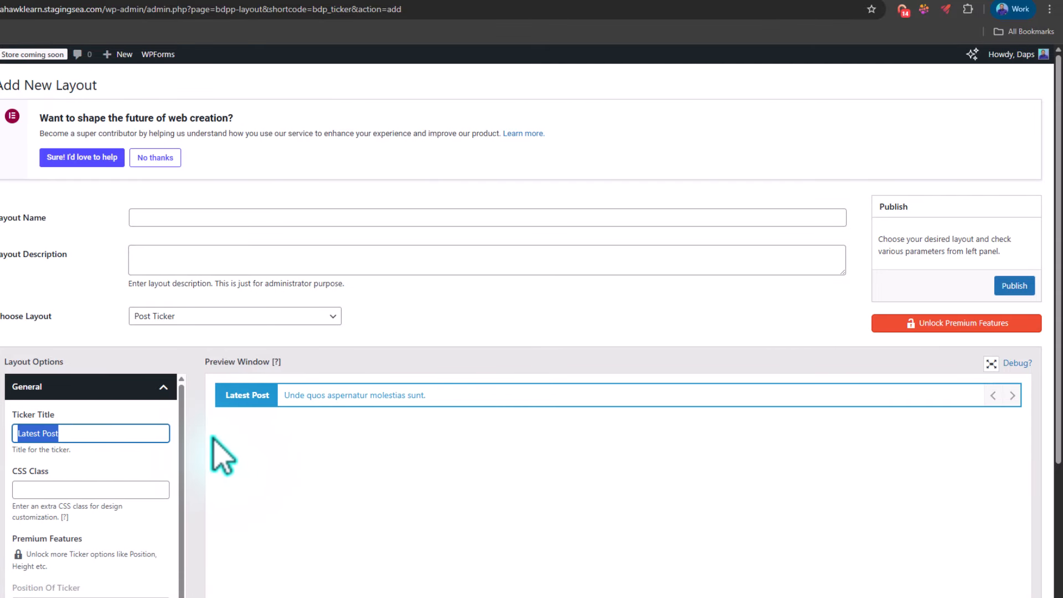
scroll(174, 464, "down", 5)
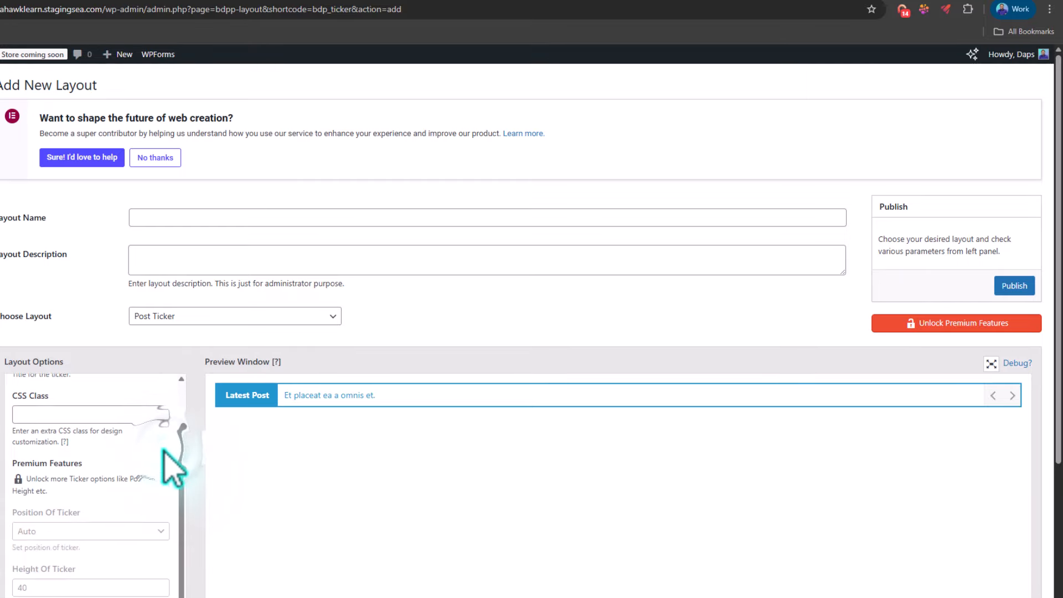
scroll(172, 466, "up", 5)
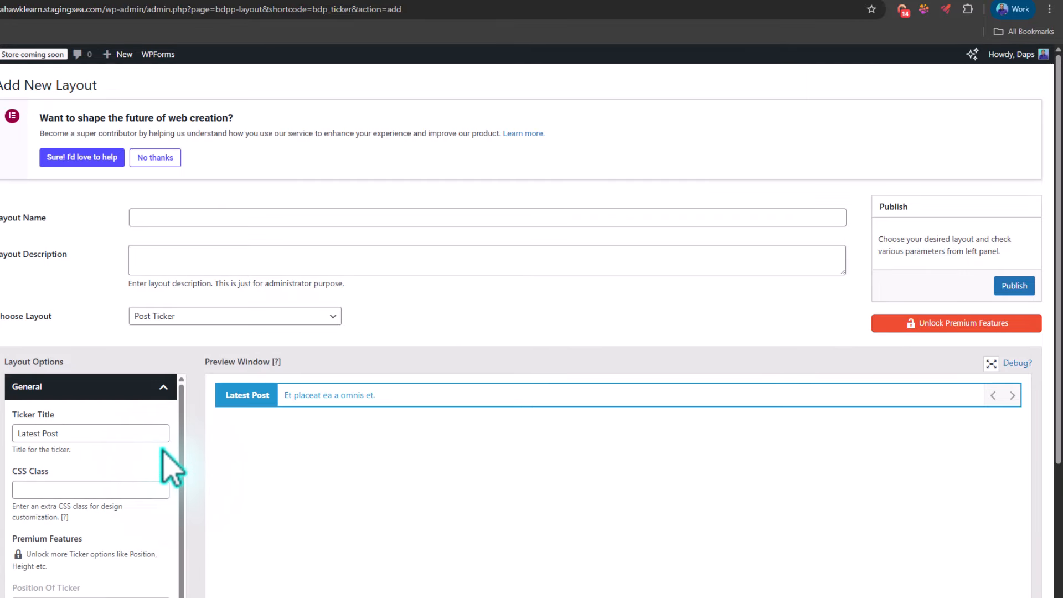
scroll(163, 449, "down", 2)
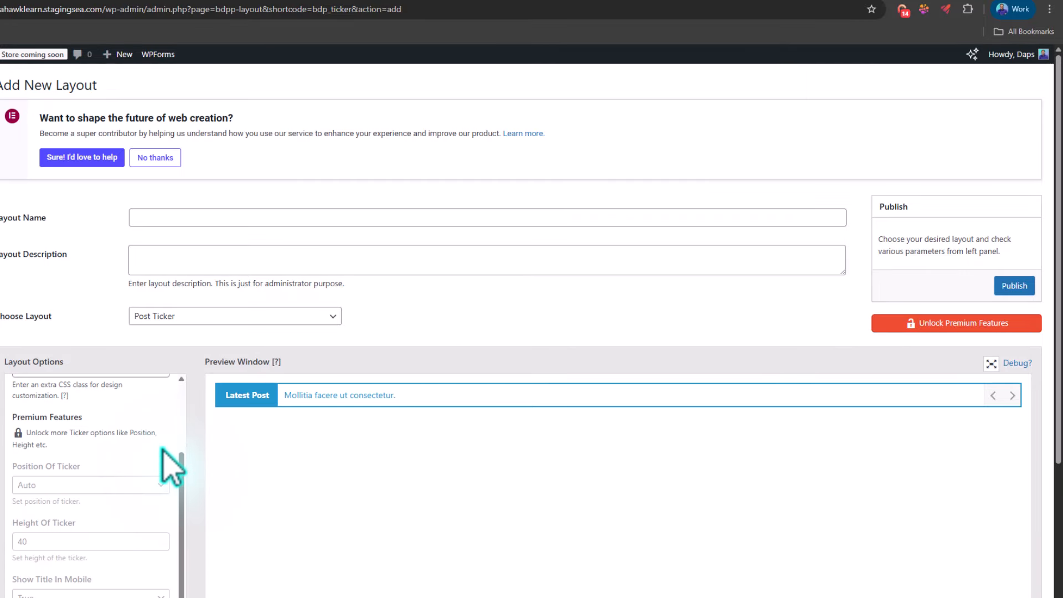
scroll(172, 467, "up", 3)
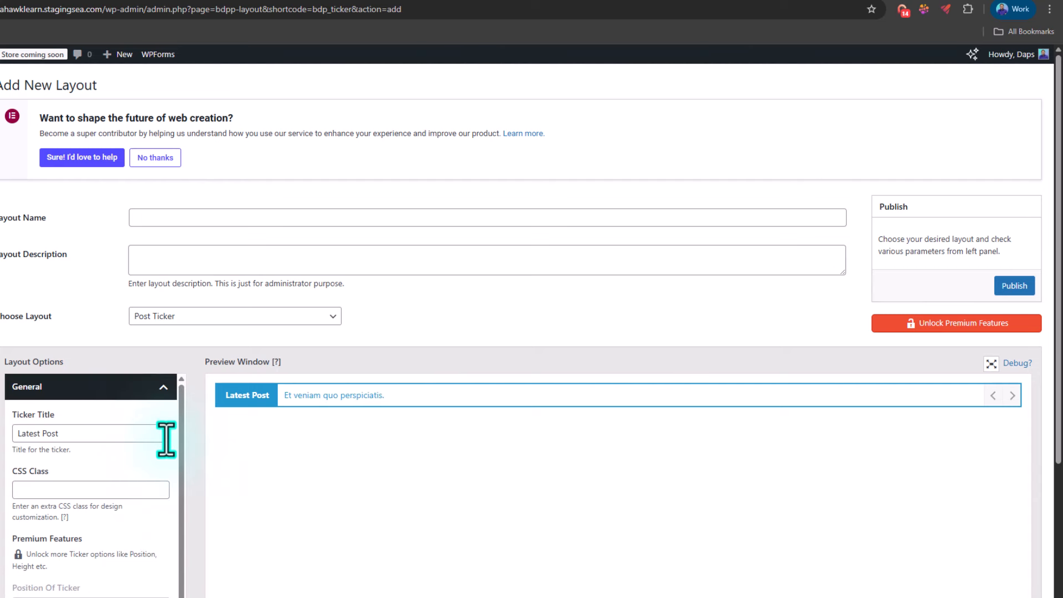
left_click(154, 390)
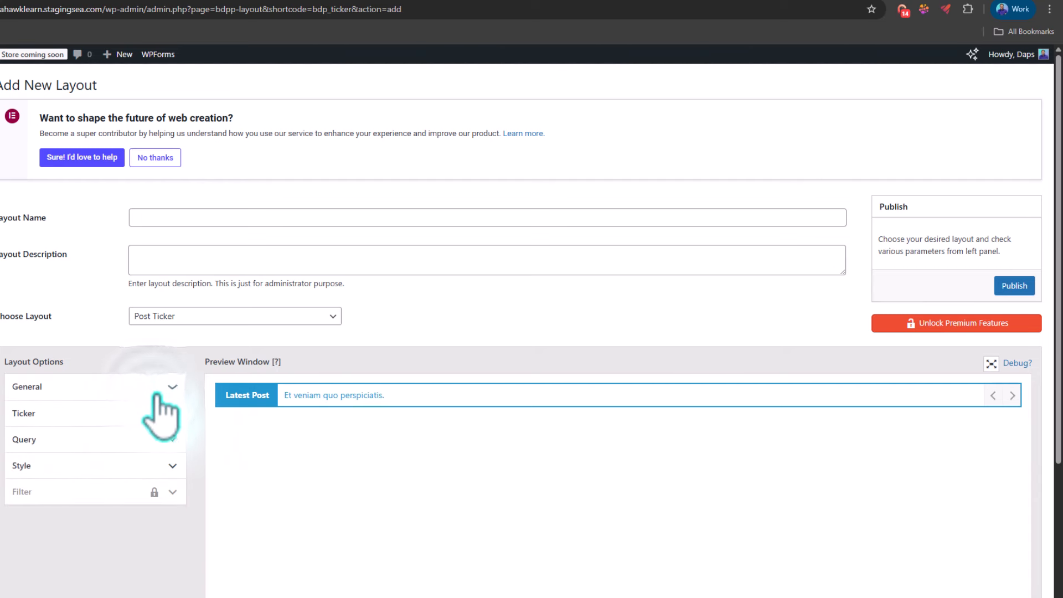
Step: Set the post ticker's effect to Verticle Down
left_click(158, 415)
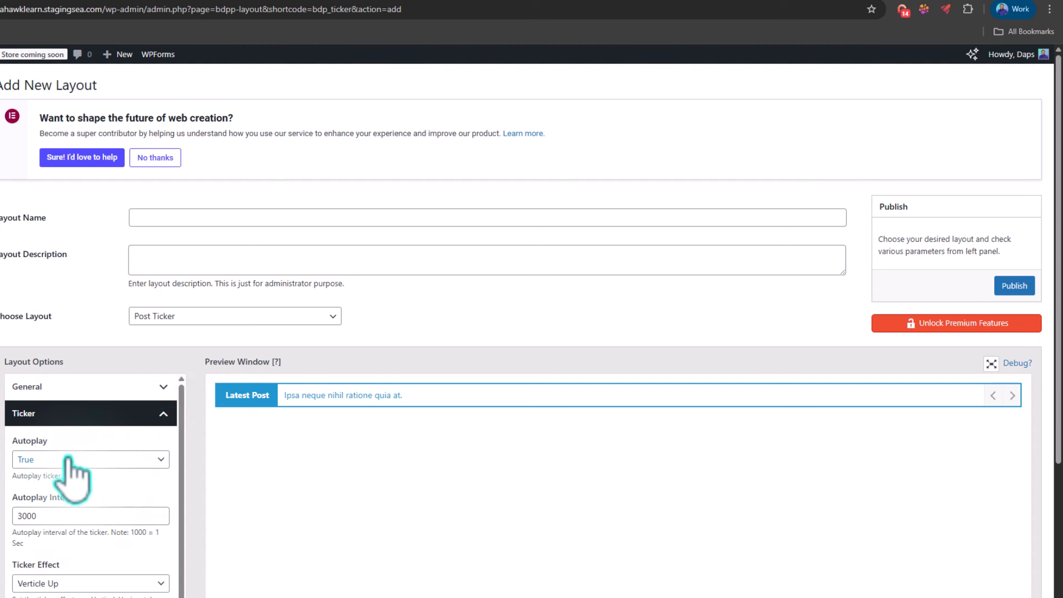
scroll(143, 450, "down", 2)
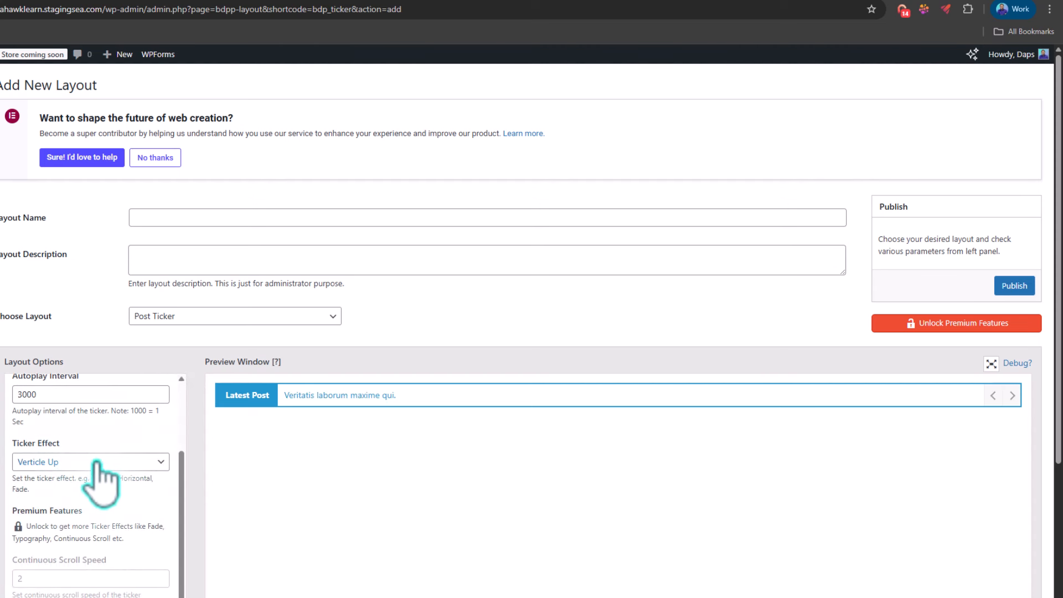
left_click(96, 463)
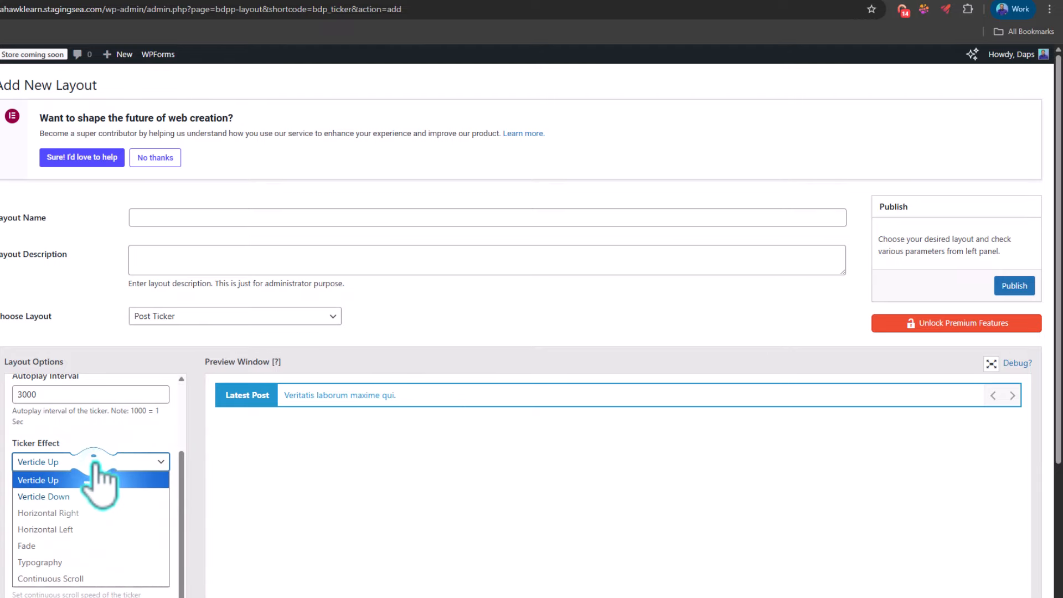
left_click(73, 496)
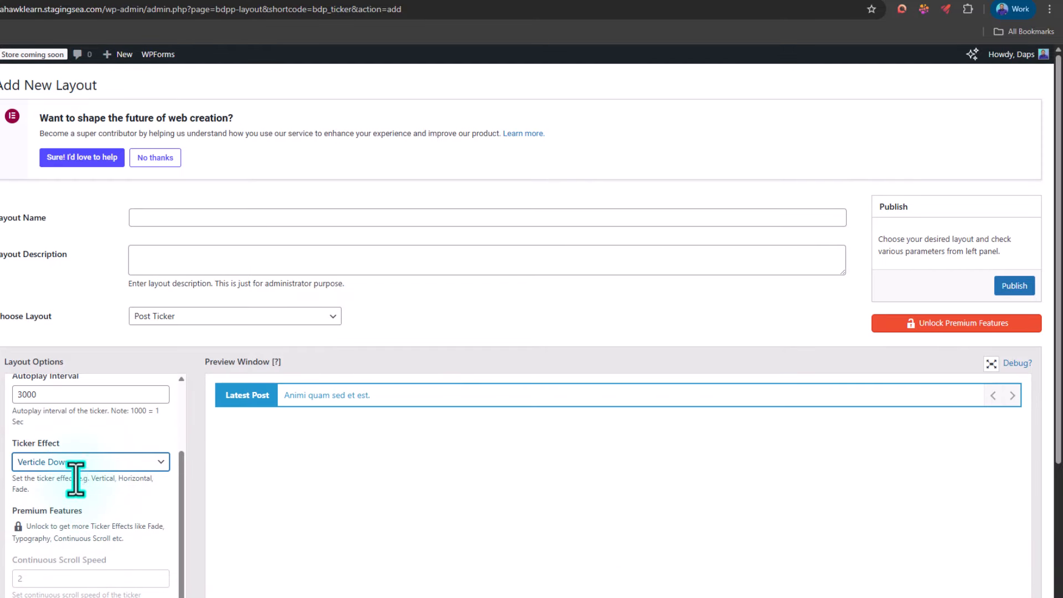
scroll(76, 480, "up", 2)
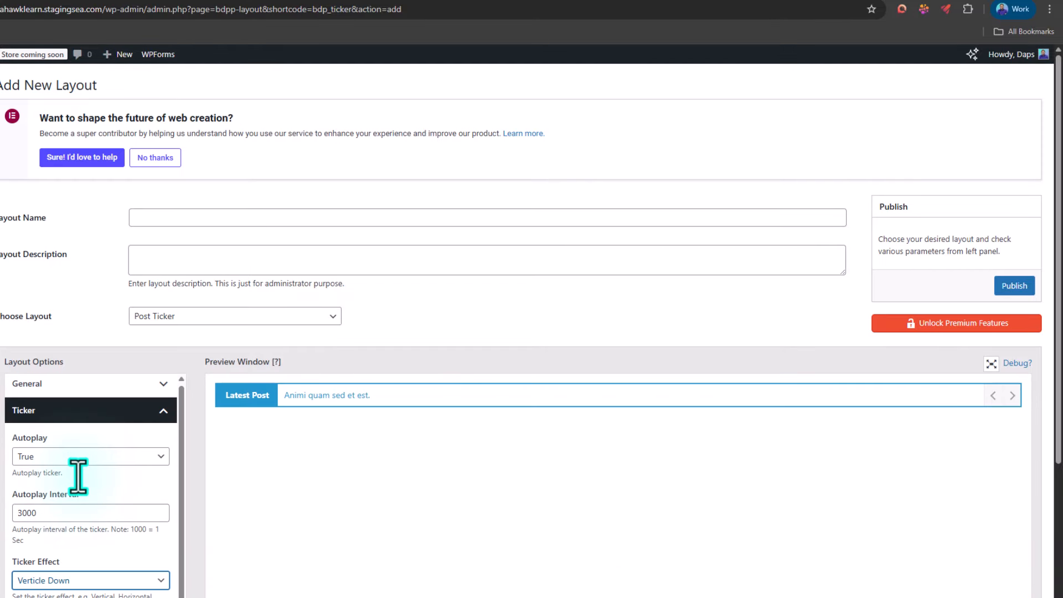
Step: Review the post ticker's query options, including post type, total items limit, categories and post order
left_click(105, 413)
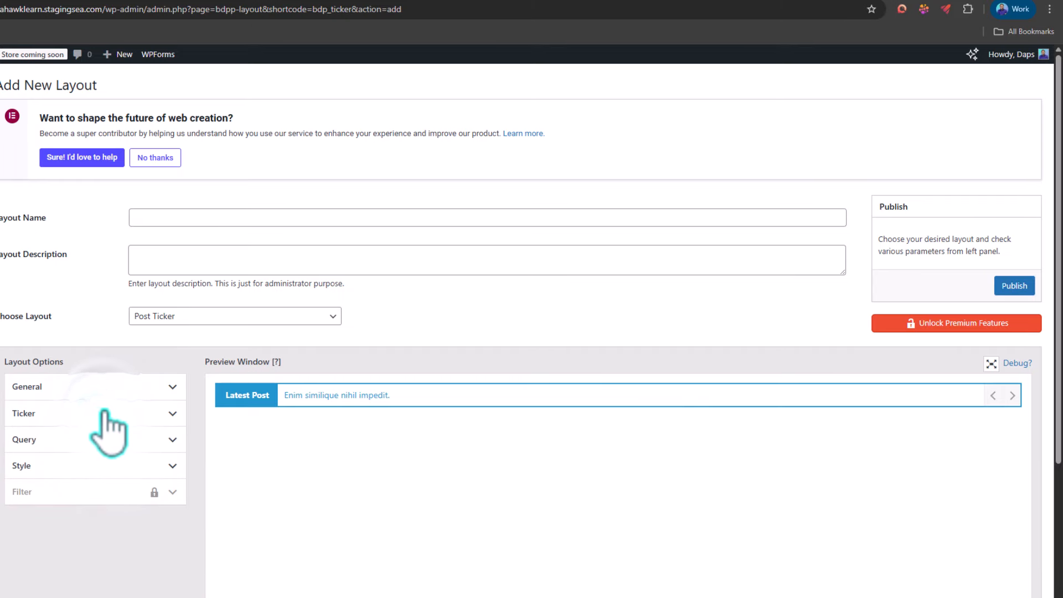
left_click(109, 443)
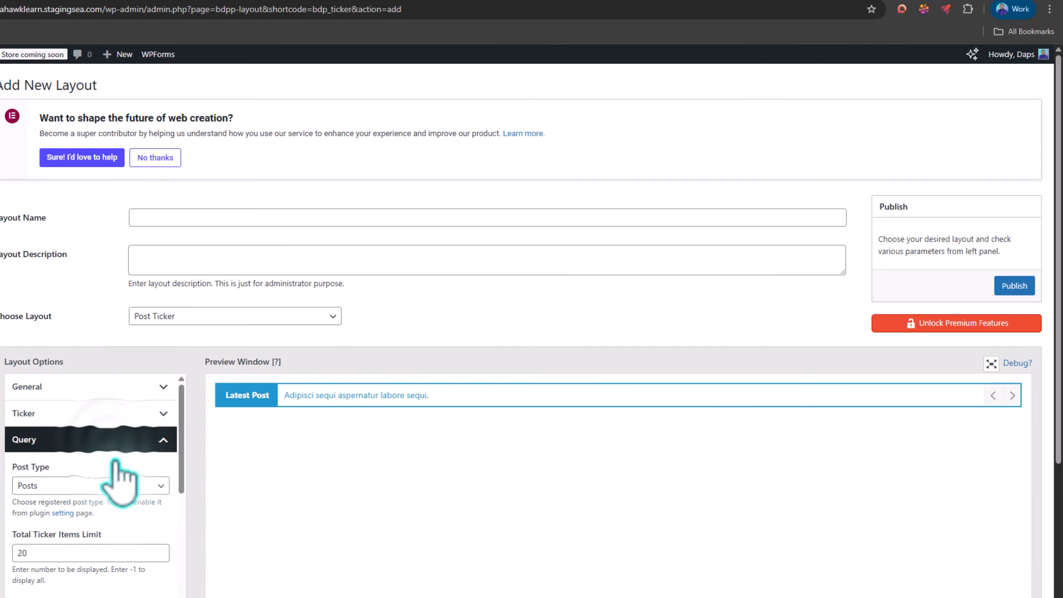
scroll(114, 468, "down", 5)
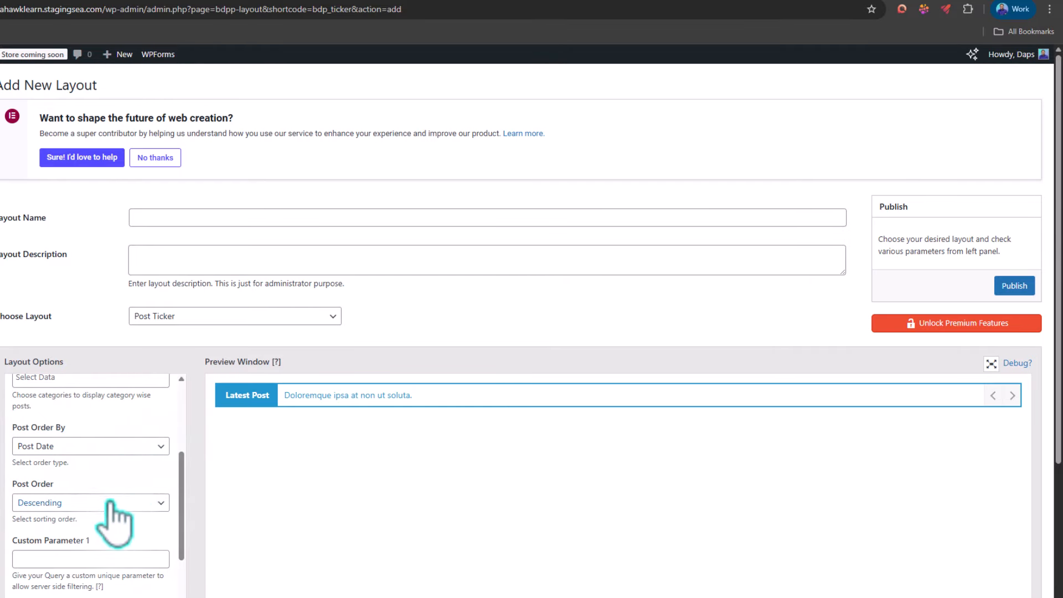
scroll(113, 507, "up", 5)
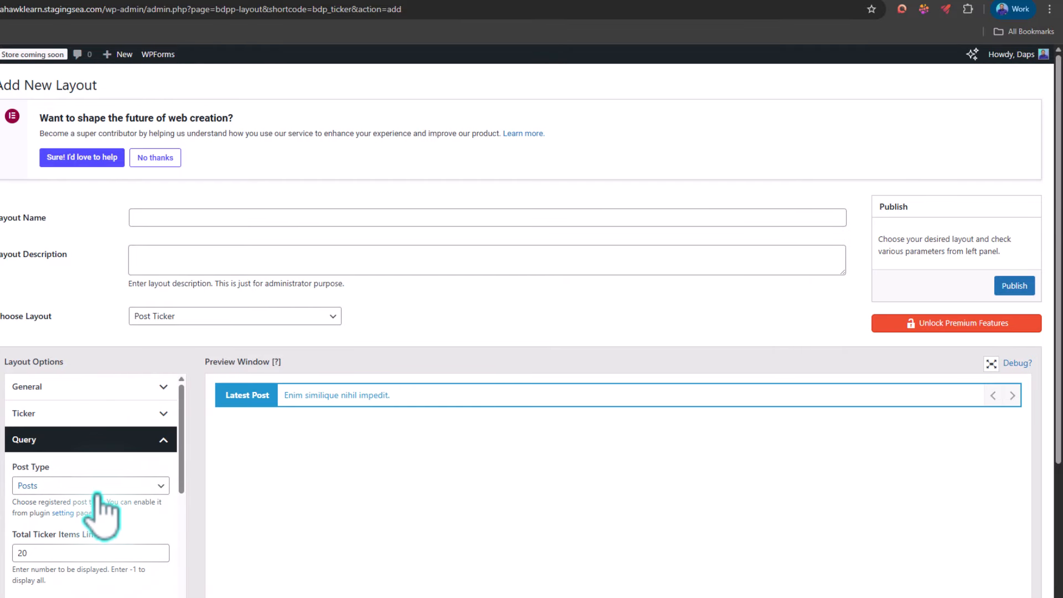
left_click(166, 443)
Step: Open the post ticker's style options and choose Normal as the font style
left_click(169, 466)
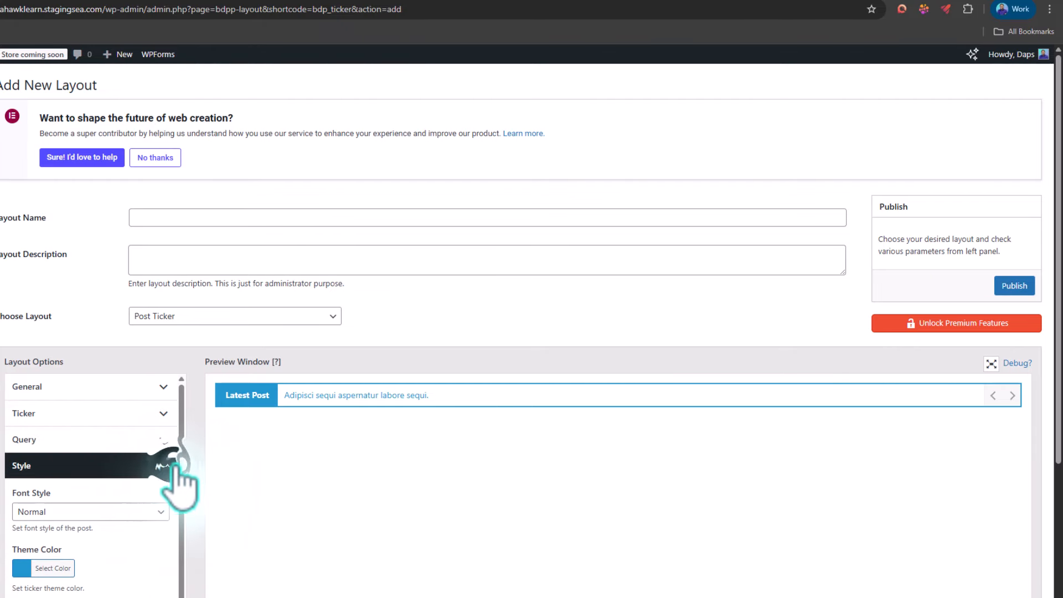
scroll(142, 488, "down", 1)
left_click(38, 452)
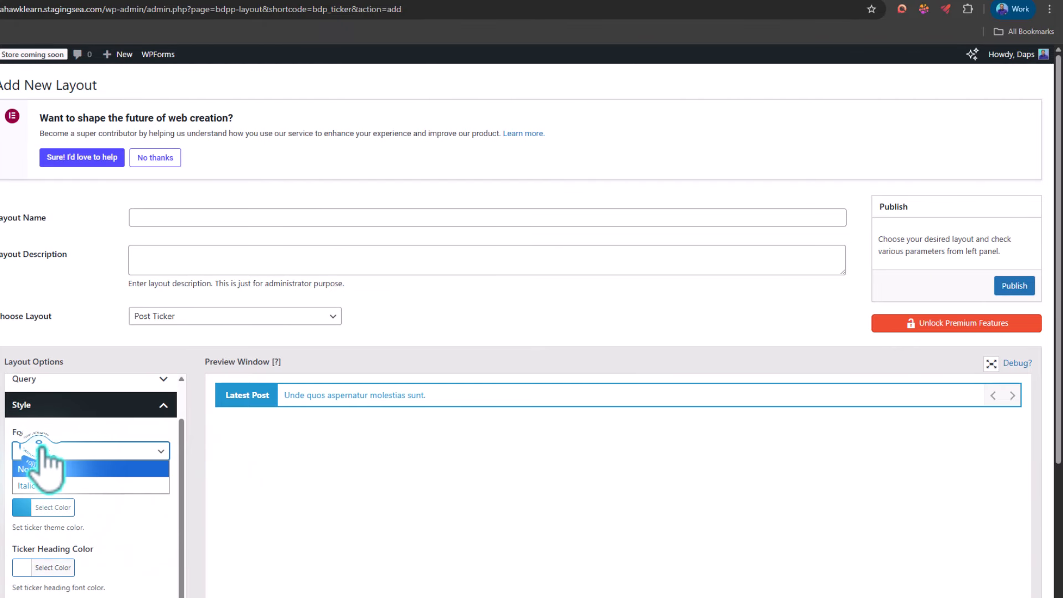
left_click(105, 449)
Step: Set the ticker's theme color to the olive green #75962e
scroll(67, 488, "down", 1)
left_click(21, 447)
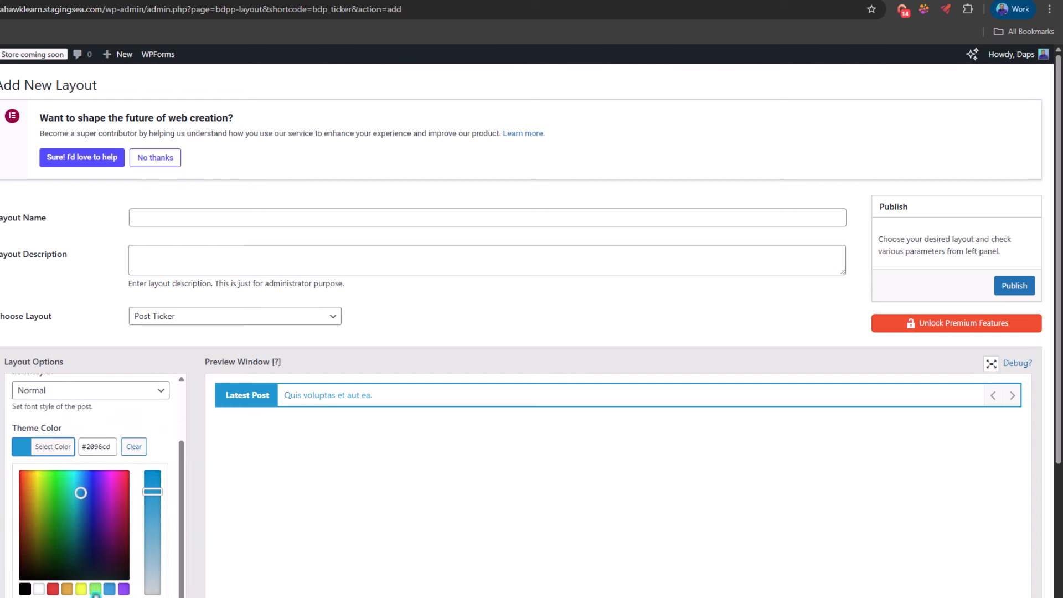
left_click(95, 590)
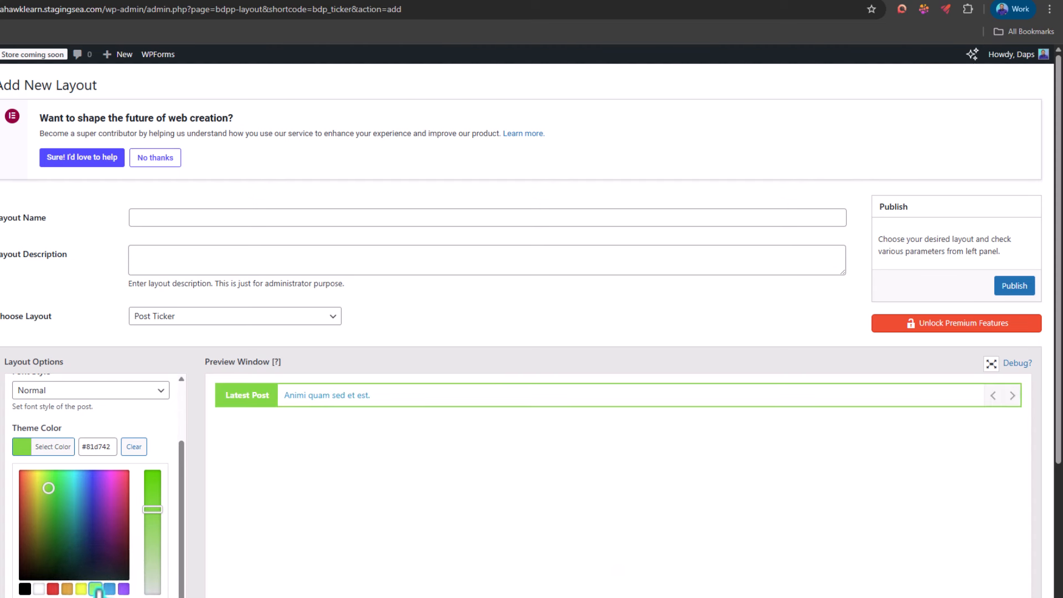
left_click_drag(43, 491, 44, 509)
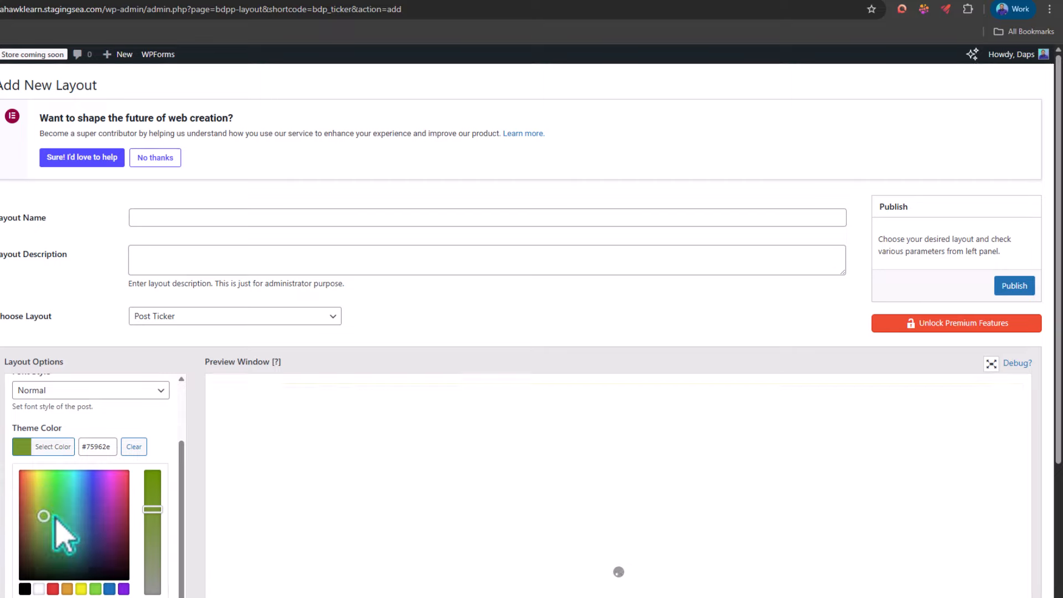
left_click(166, 429)
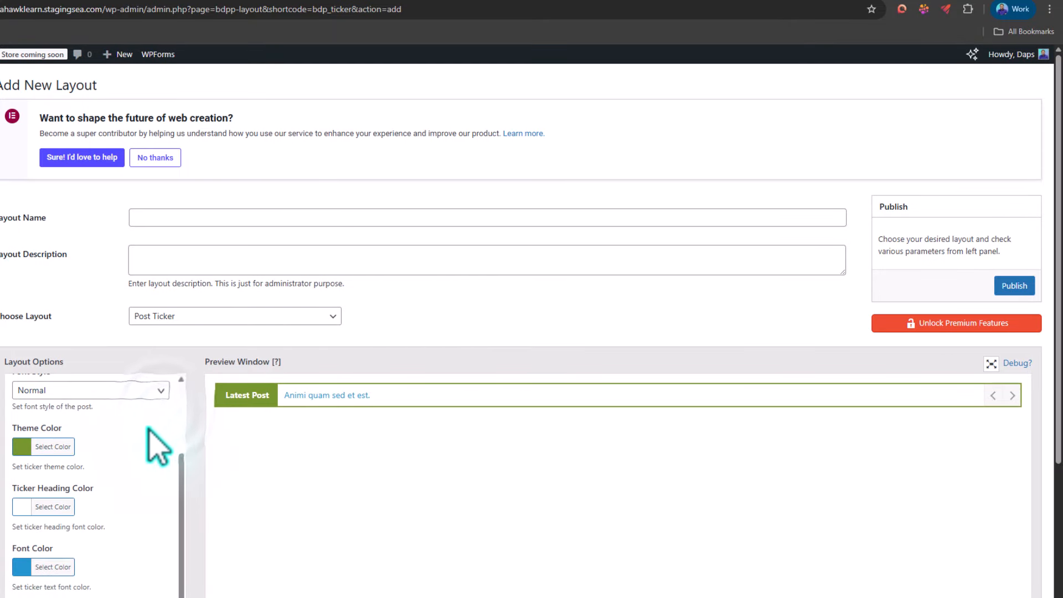
Step: Change the ticker text's font color to a dark green
left_click(21, 567)
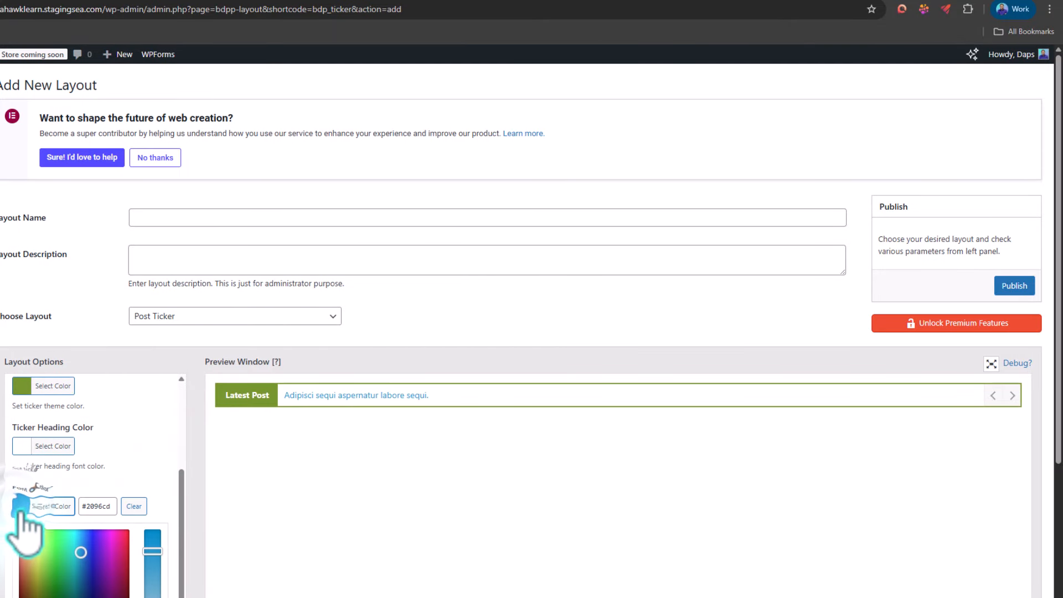
left_click_drag(83, 551, 52, 585)
scroll(66, 470, "down", 2)
left_click(7, 431)
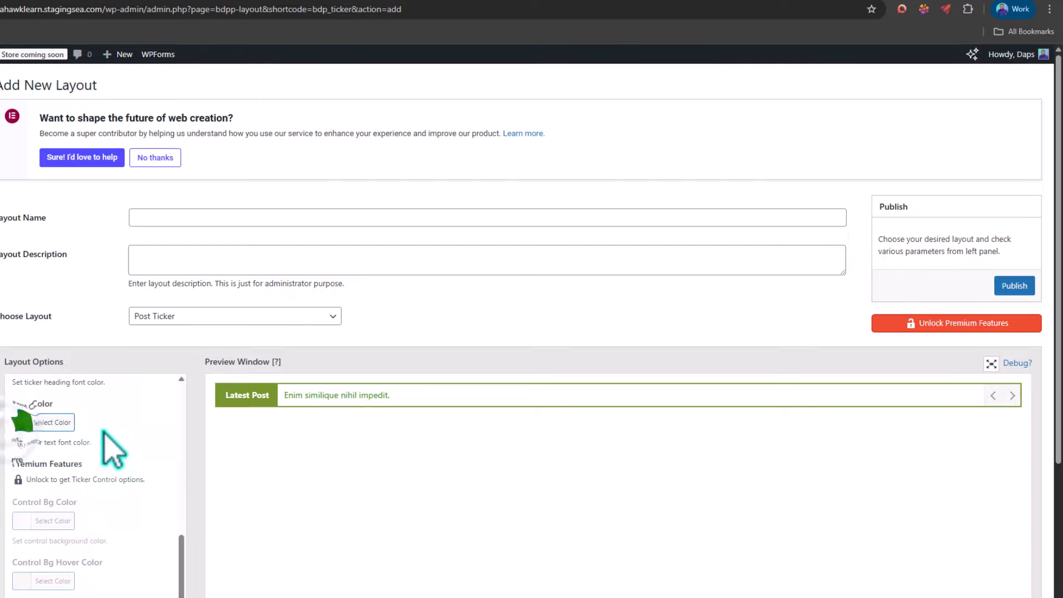
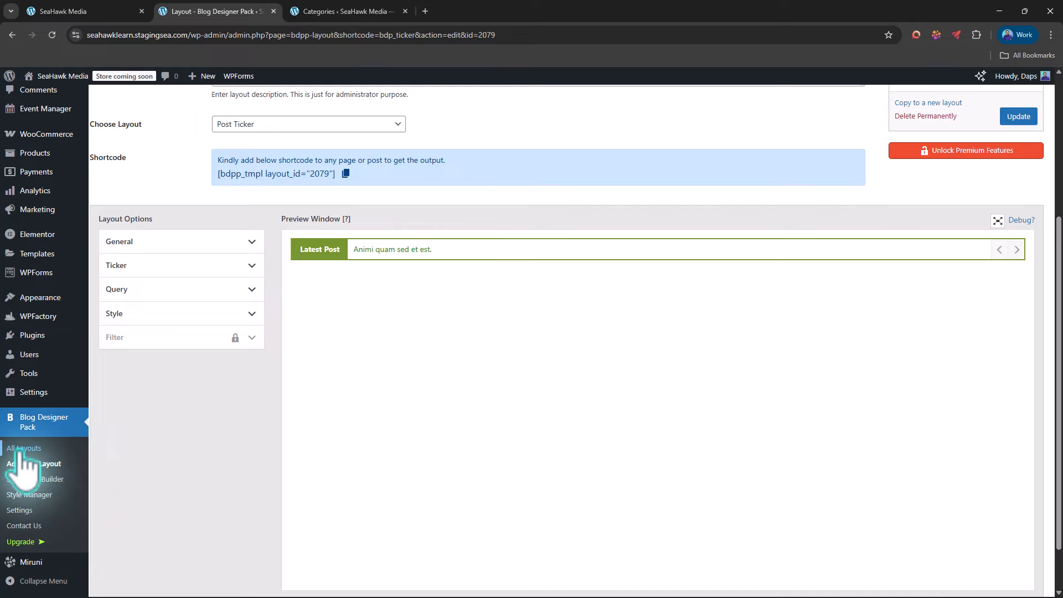
Step: Open the list of all Blog Designer Pack layouts, then open the Blog page in the block editor
left_click(18, 449)
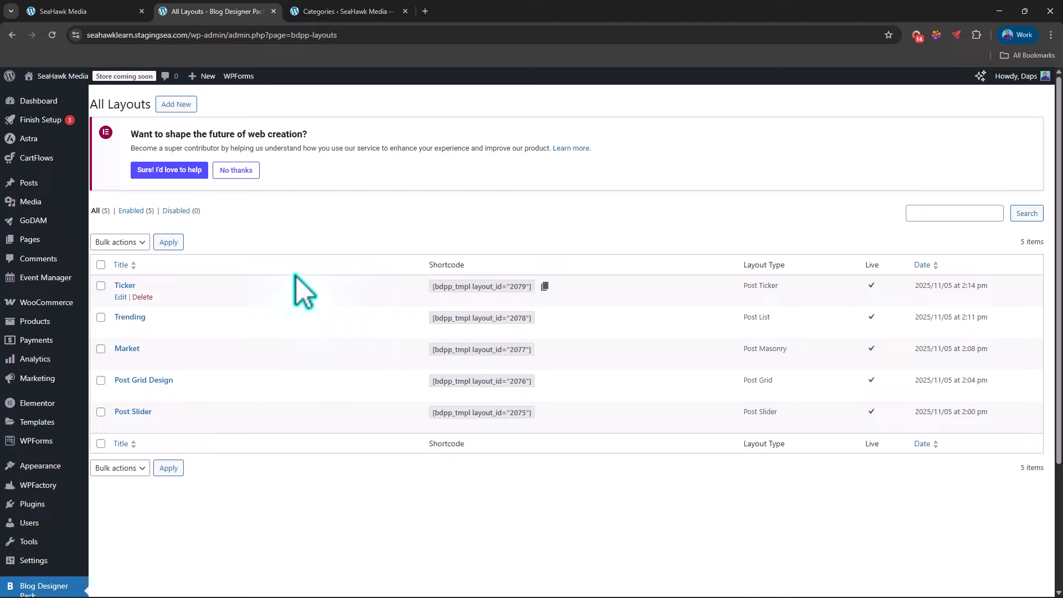
left_click(342, 11)
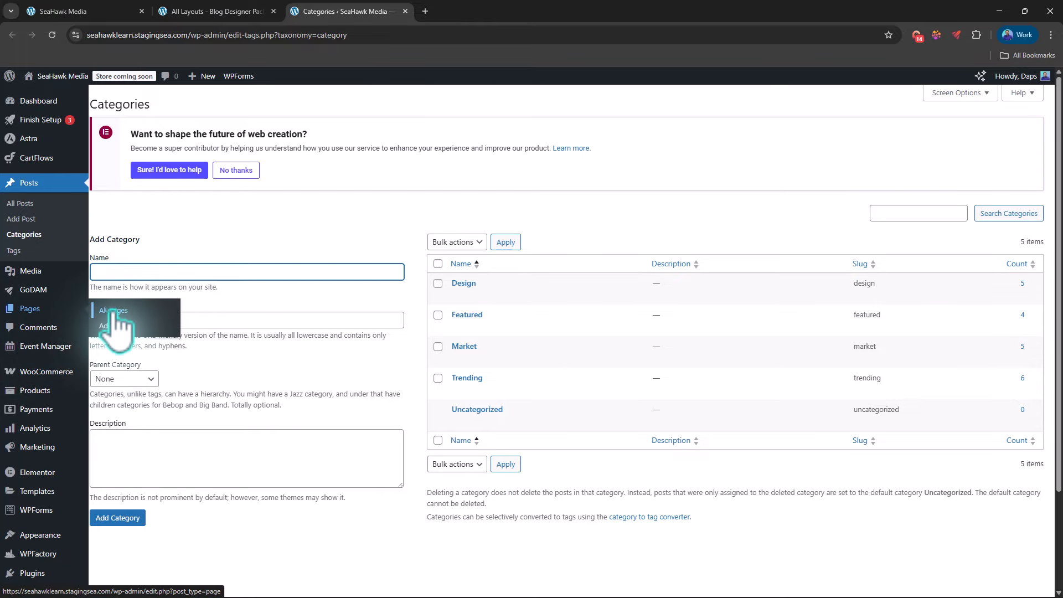
left_click(114, 311)
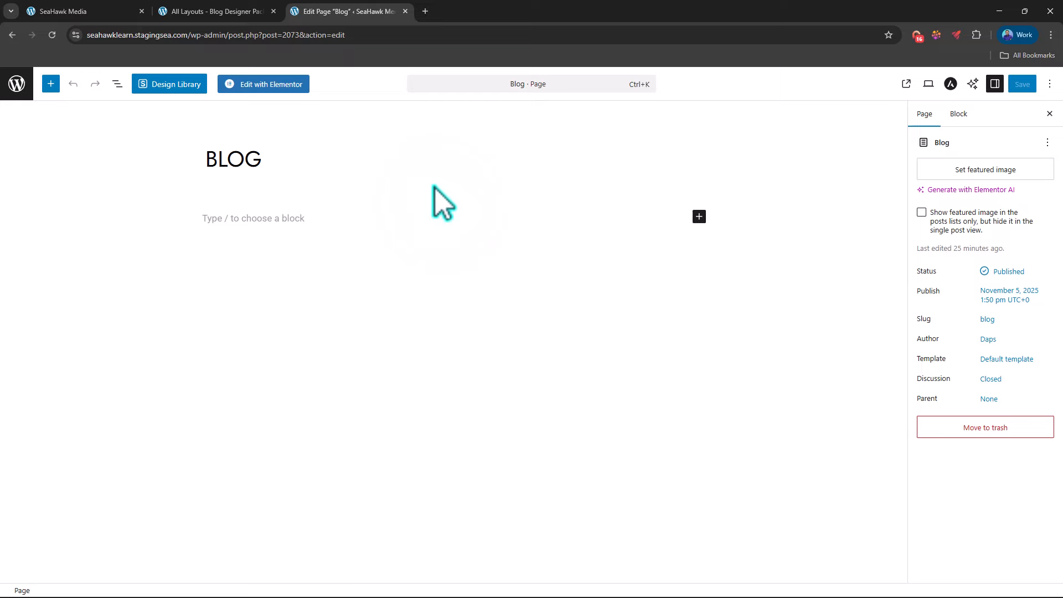
Step: Copy the Ticker layout's shortcode and return to the Blog page editor
left_click(176, 11)
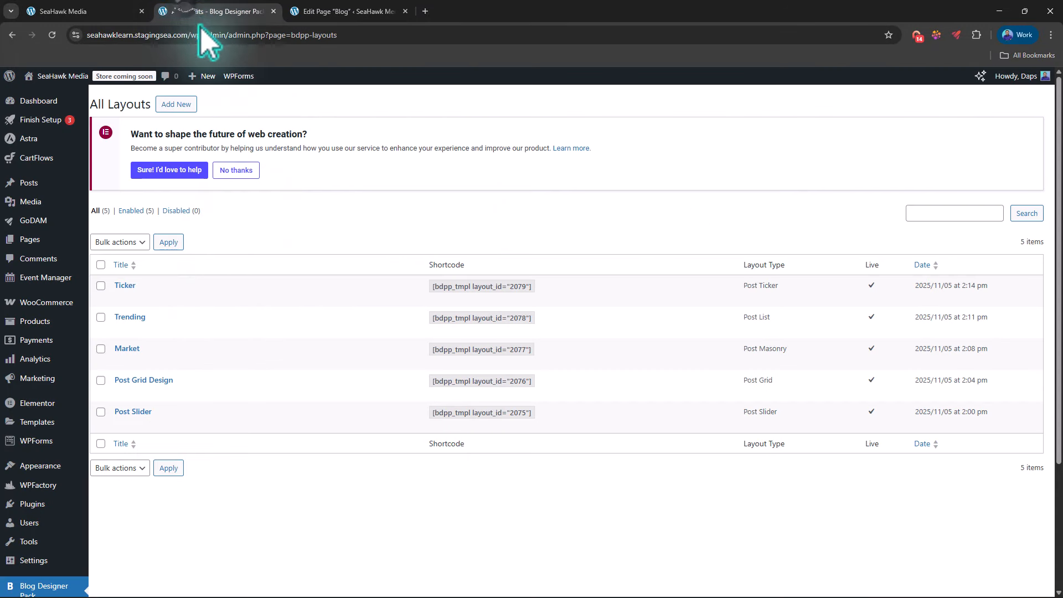
left_click(543, 287)
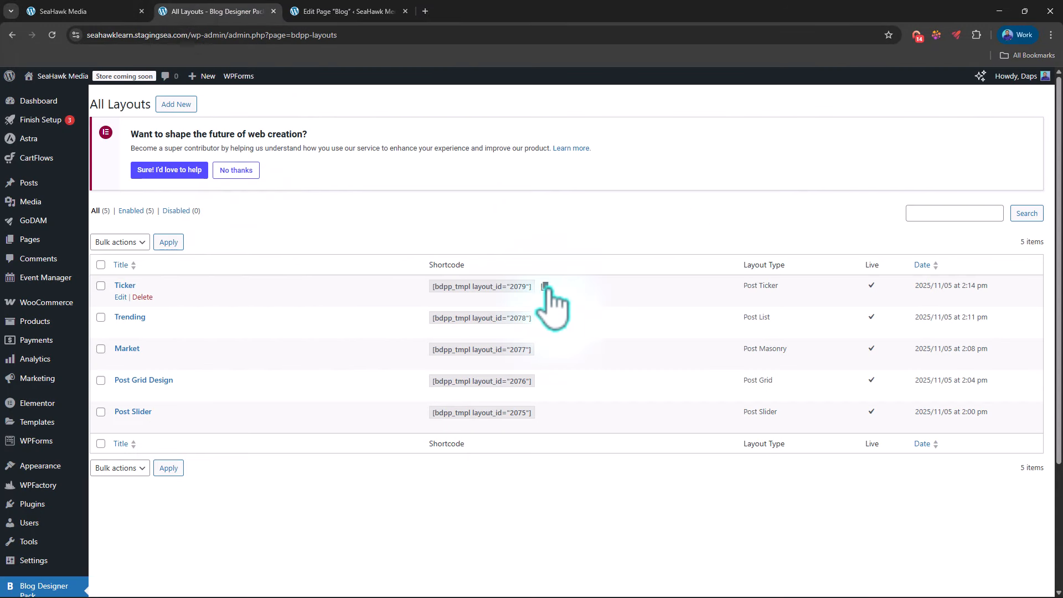
left_click(360, 12)
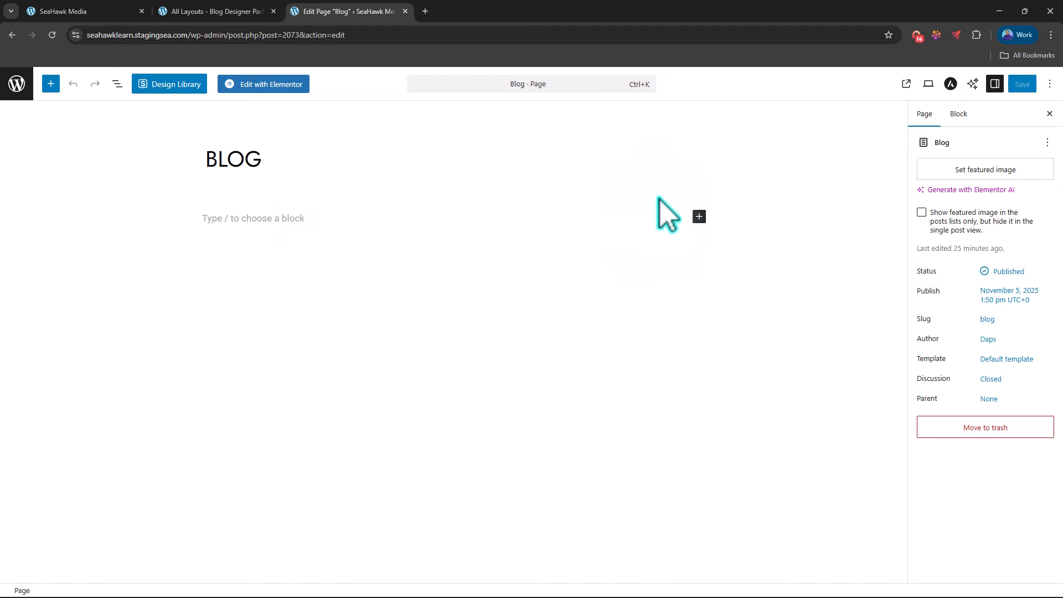
Step: Insert a Shortcode block in the empty content area of the Blog page
left_click(699, 217)
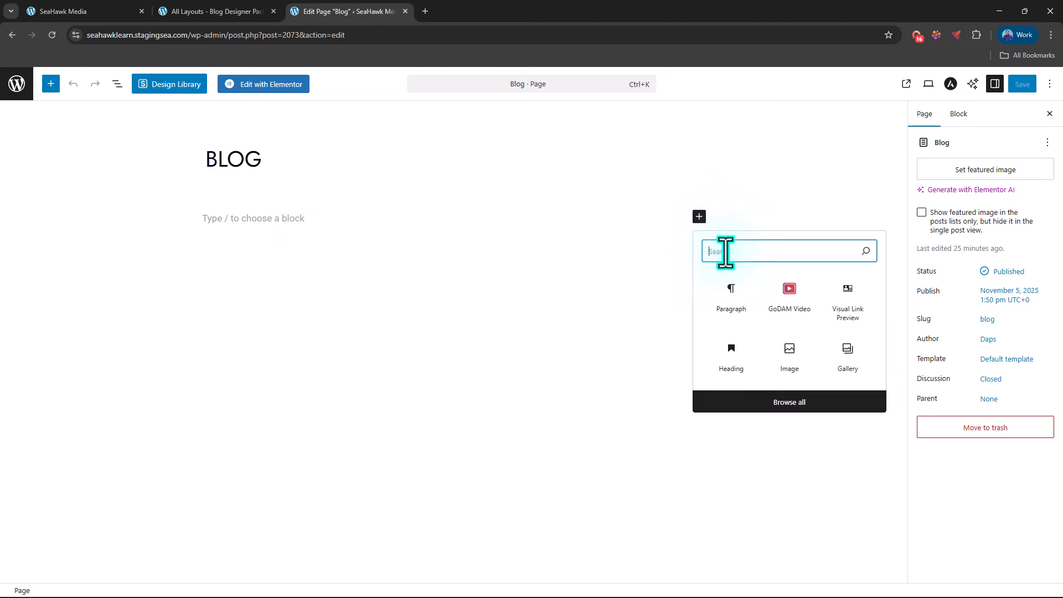
type("shoo")
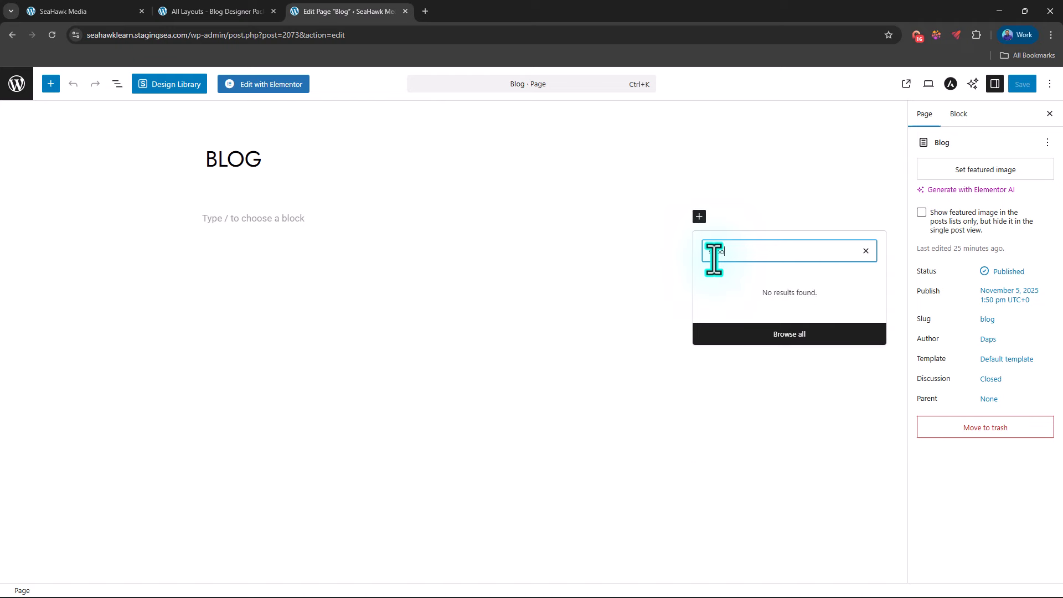
key("BackSpace")
left_click(738, 296)
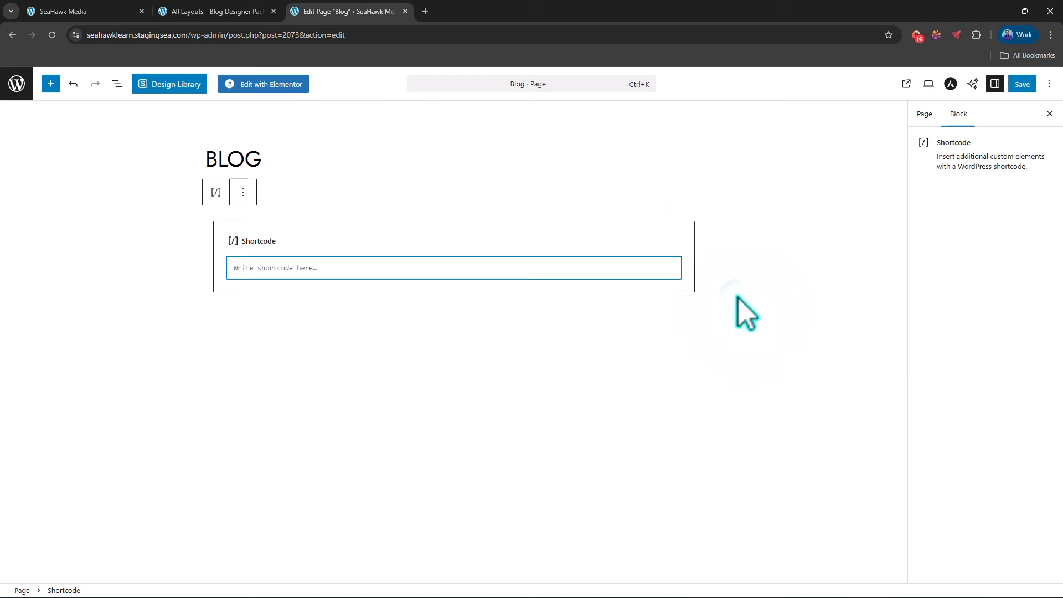
Step: Copy the Ticker layout's shortcode [bdpp_tmpl layout_id="2079"] and paste it into the Blog page's Shortcode block
left_click(239, 12)
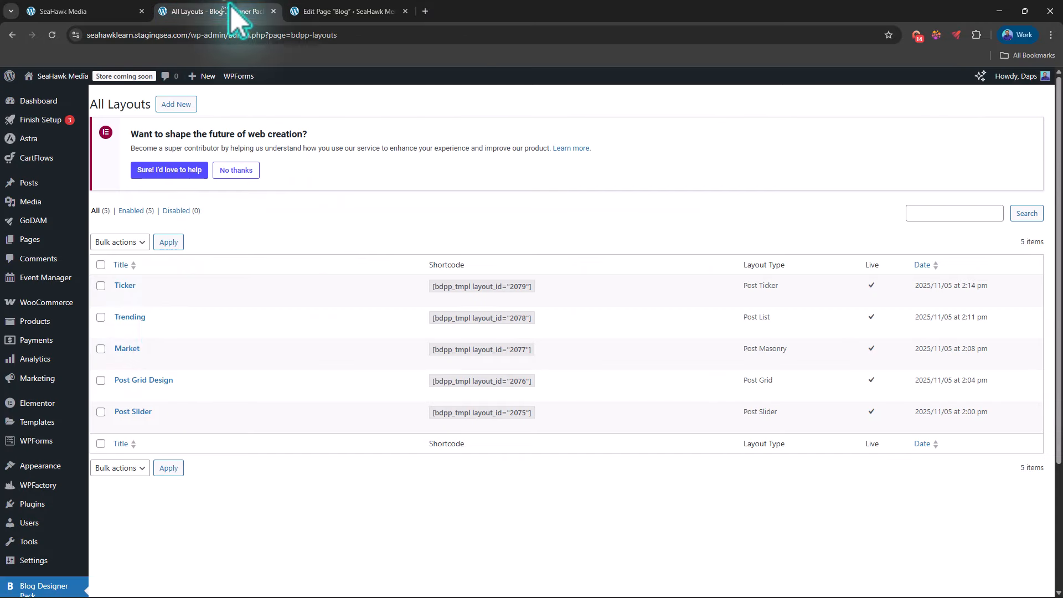
left_click(548, 286)
left_click(344, 11)
left_click(277, 268)
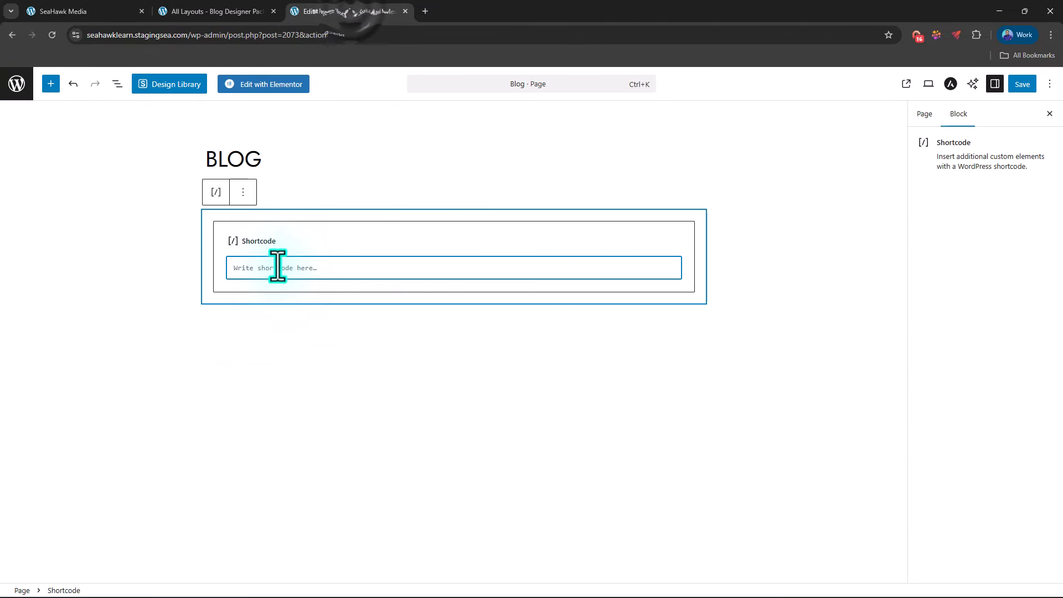
type("[bdpp_tmpl layout_id=\"2079\"]")
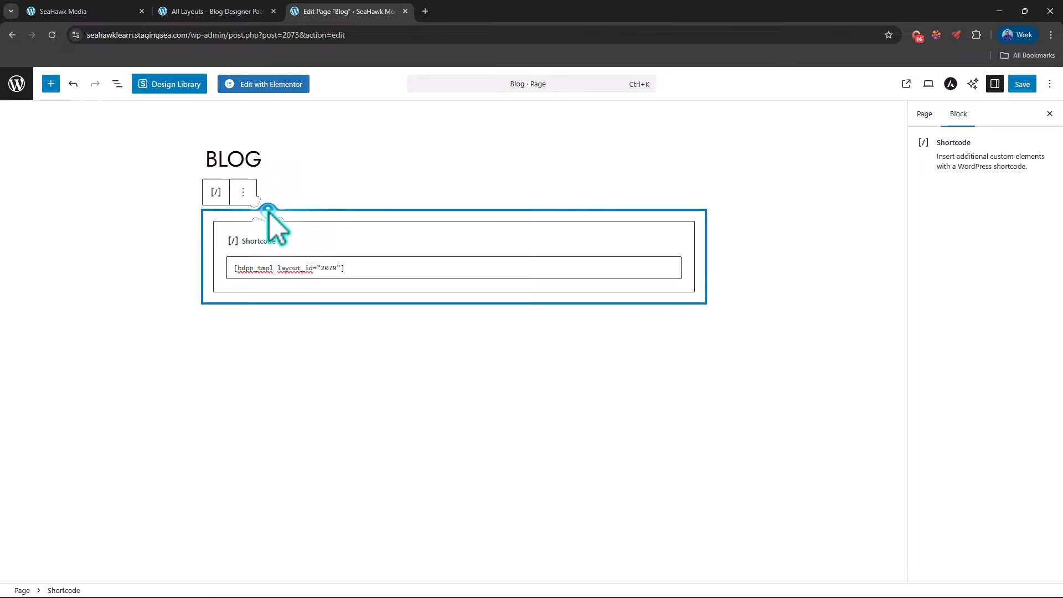
Step: Duplicate the ticker's Shortcode block and replace the copy's content with the Post Slider shortcode [bdpp_tmpl layout_id="2075"]
left_click(243, 192)
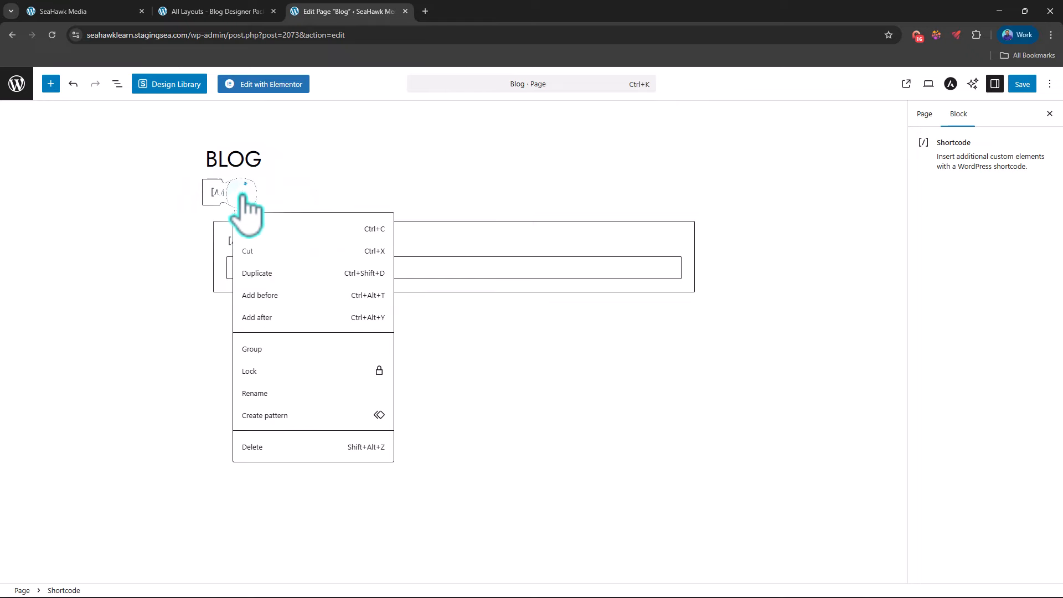
left_click(273, 275)
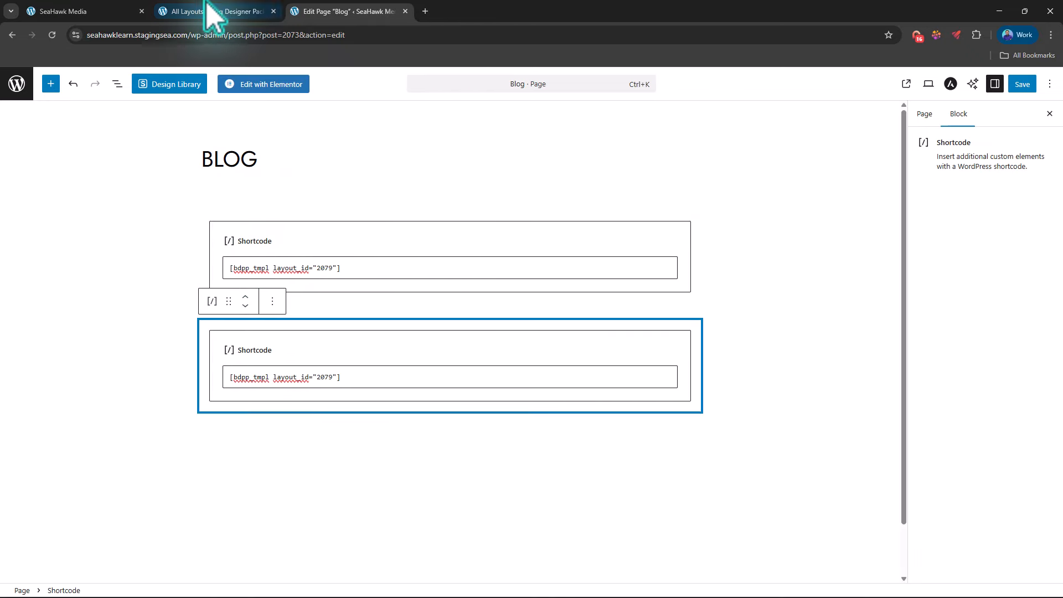
left_click(235, 12)
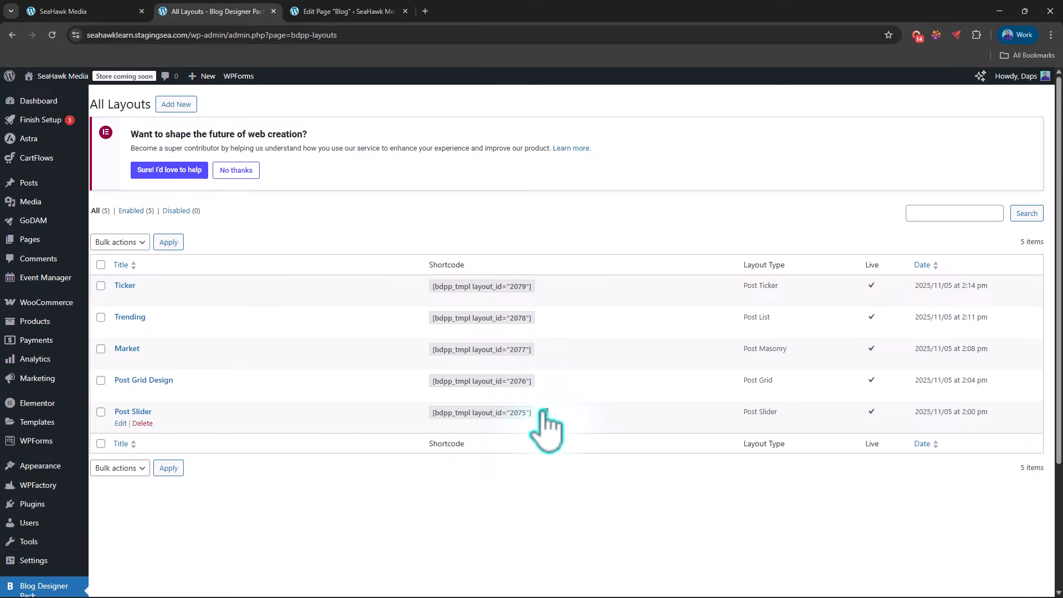
left_click(349, 11)
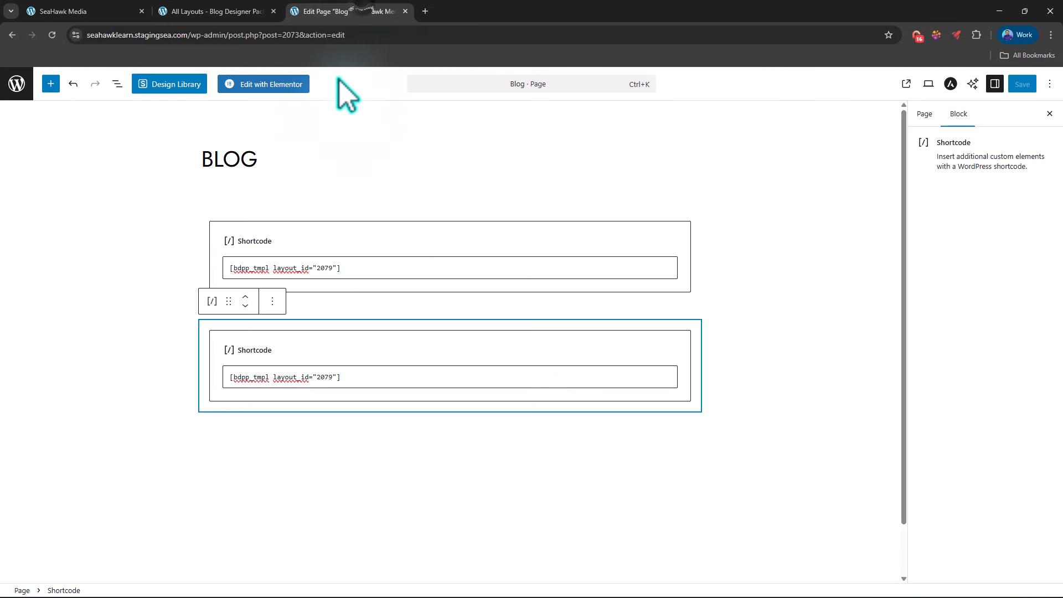
left_click(304, 378)
left_click(355, 377)
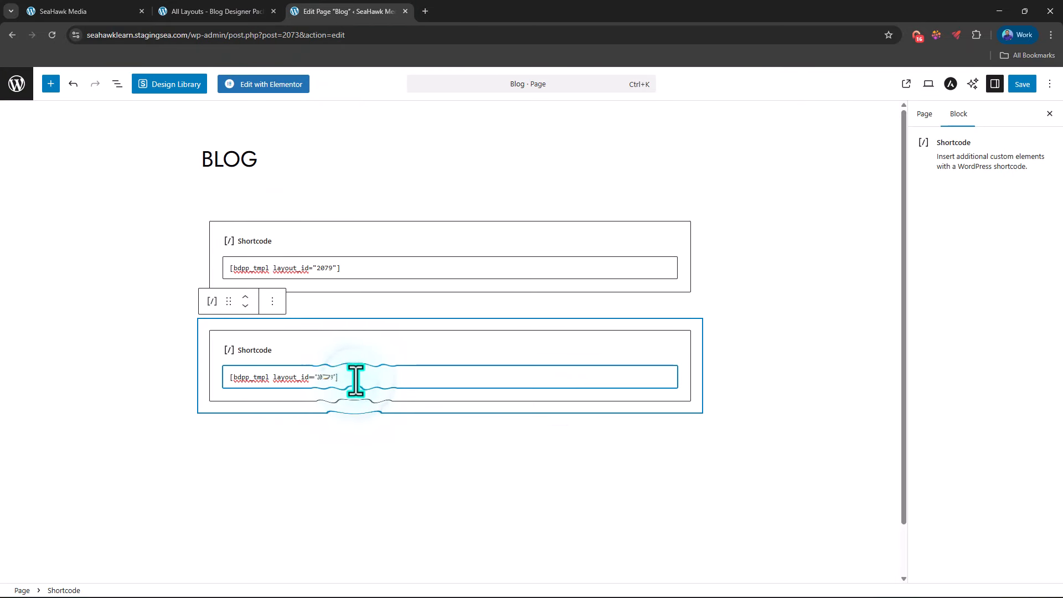
triple_click(356, 380)
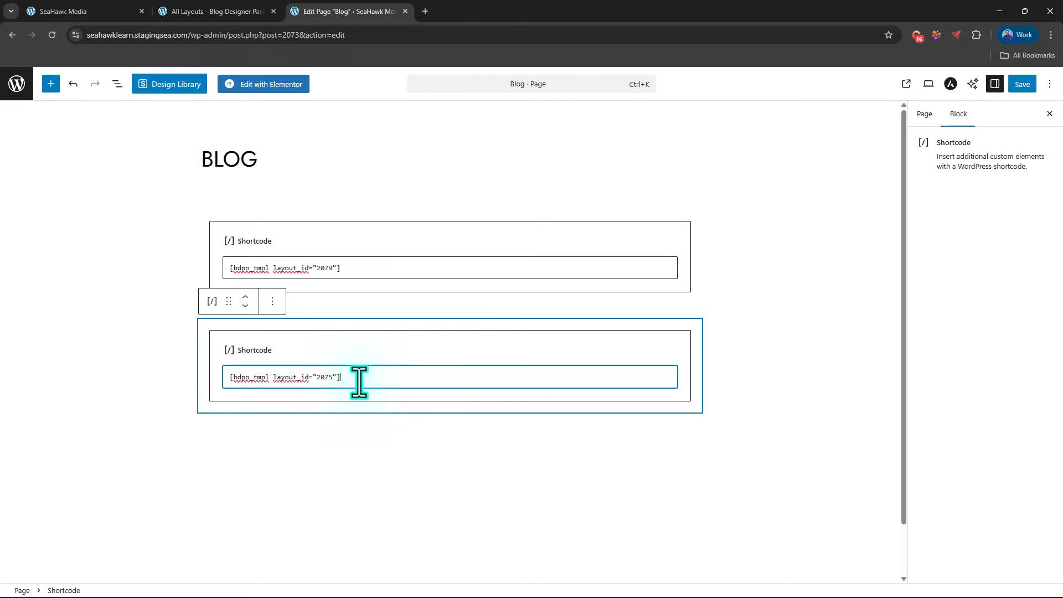
Step: Duplicate the Post Slider's Shortcode block and replace the copy's content with the Trending layout's shortcode [bdpp_tmpl layout_id="2078"]
left_click(272, 302)
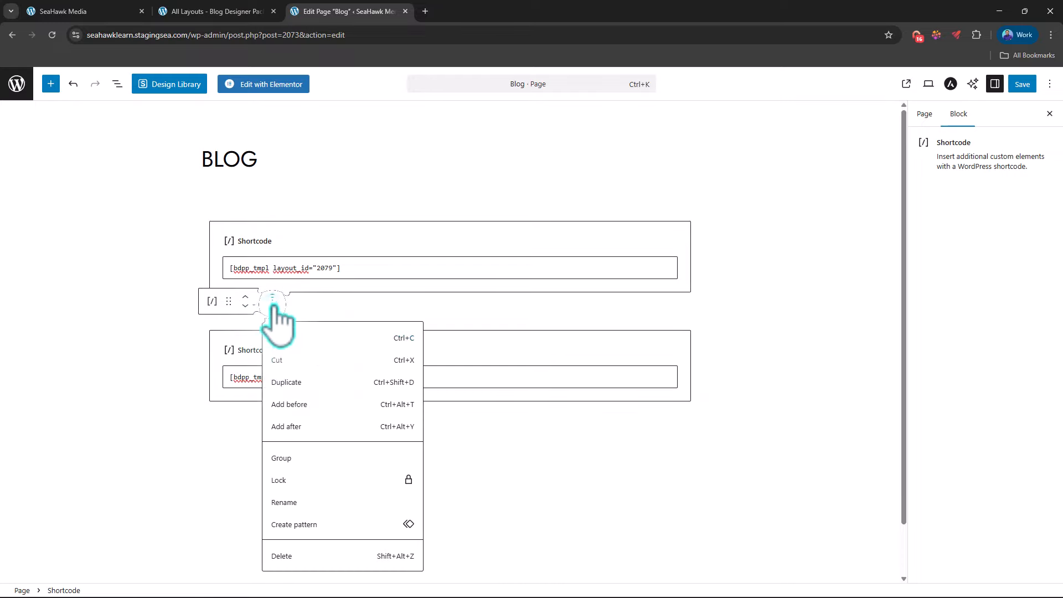
left_click(286, 382)
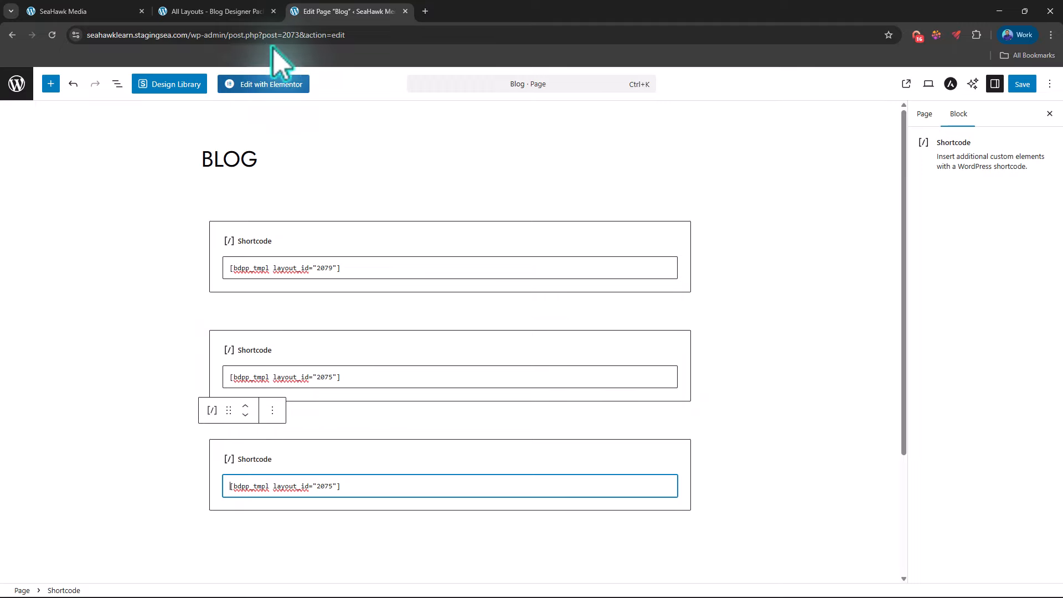
left_click(216, 11)
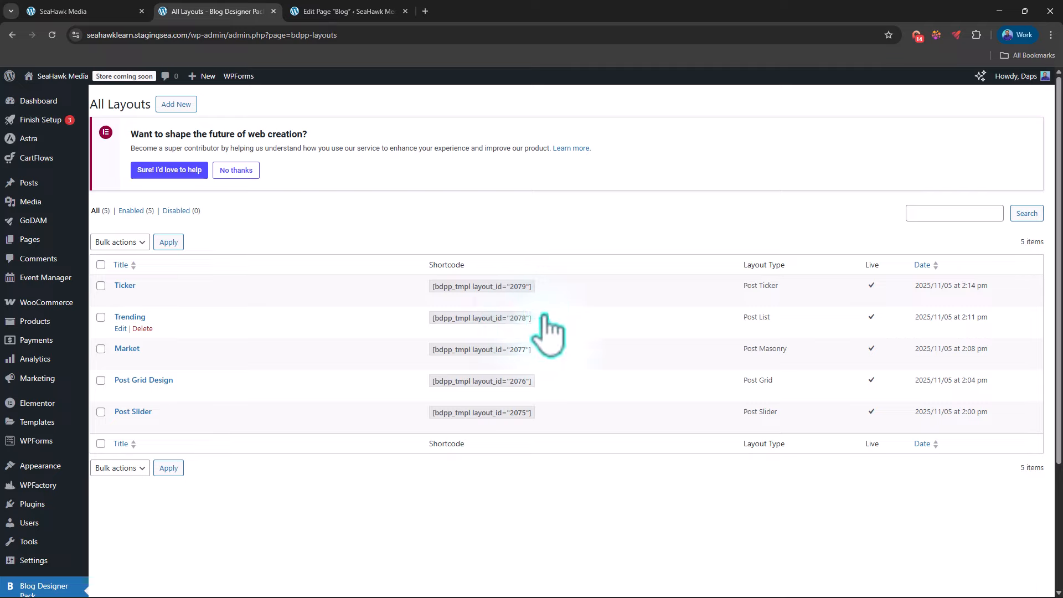
left_click(382, 11)
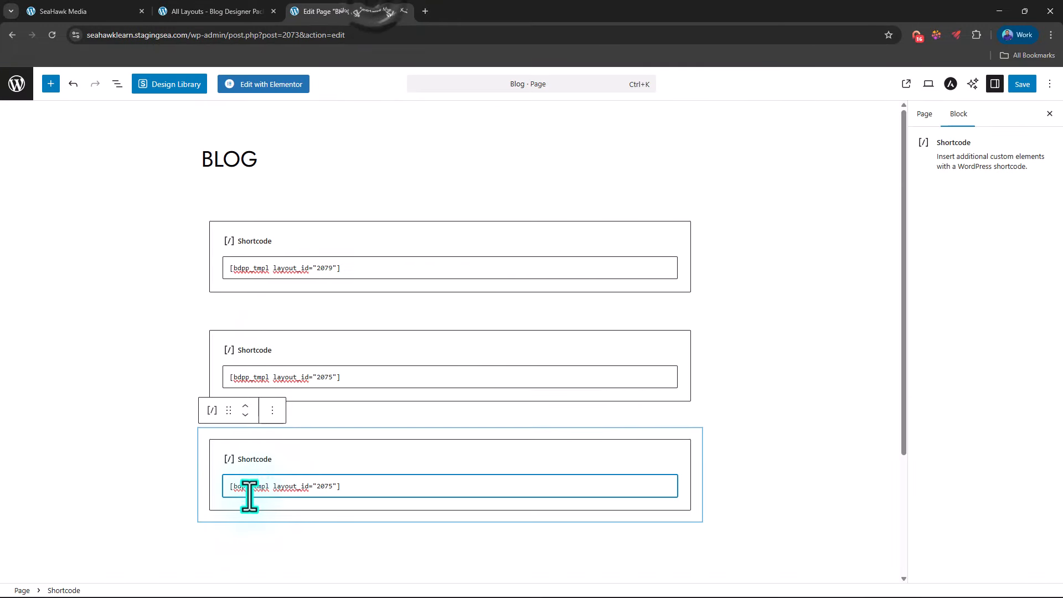
key("ctrl+a")
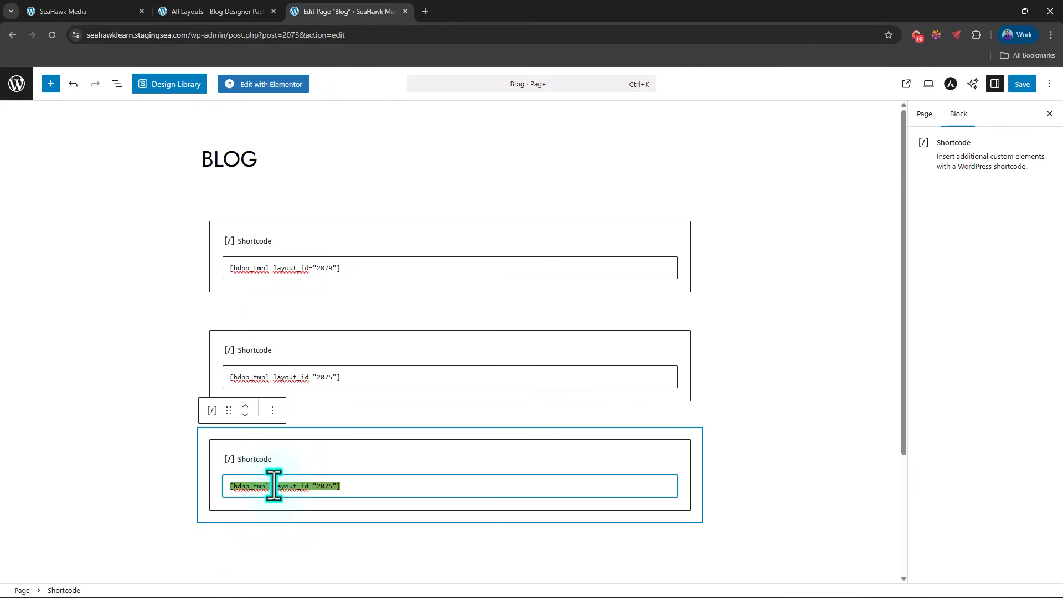
type("[bdpp_tmpl layout_id=\"2078\"]")
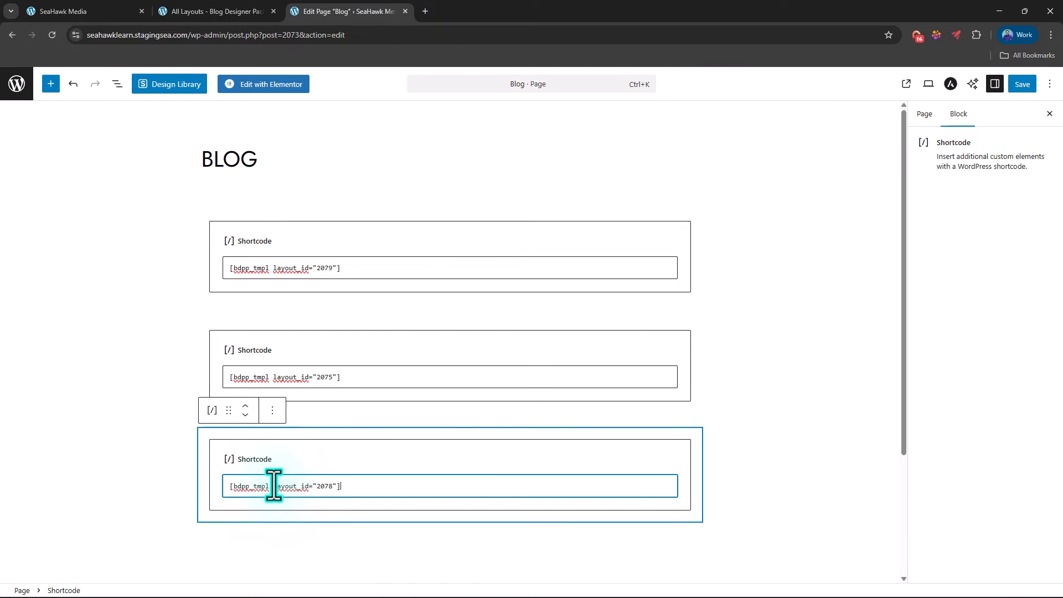
Step: Duplicate the Trending layout's Shortcode block and replace the copy's content with the Market layout's shortcode [bdpp_tmpl layout_id="2077"]
left_click(272, 410)
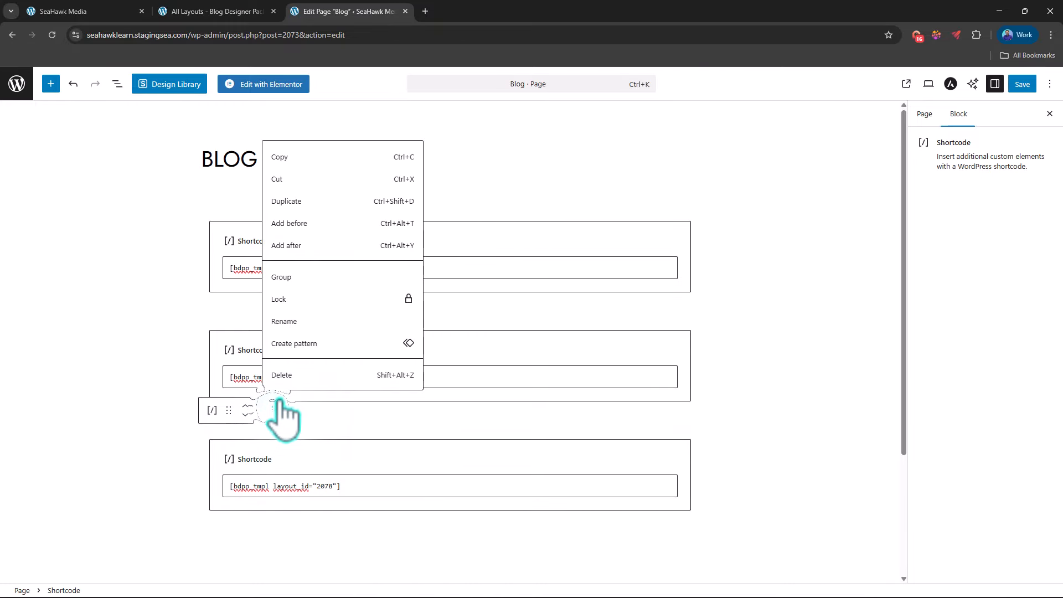
left_click(301, 204)
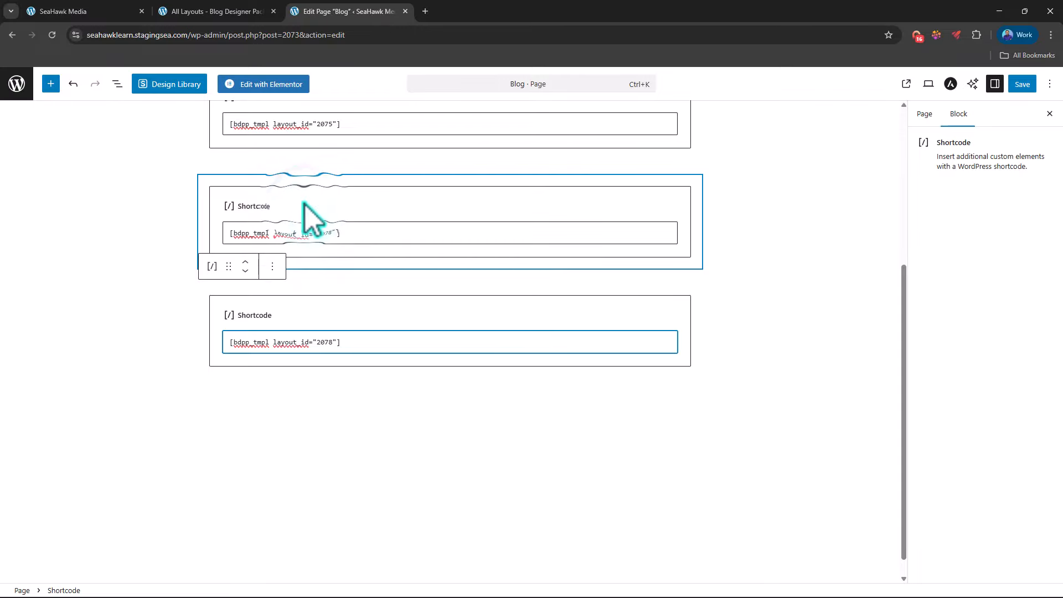
left_click(211, 12)
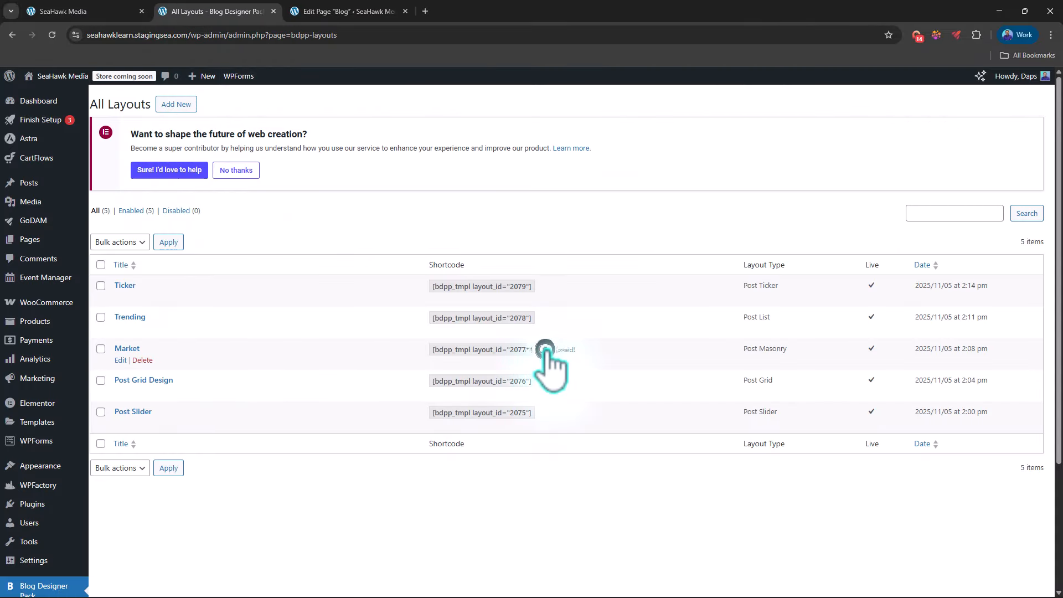
left_click(327, 12)
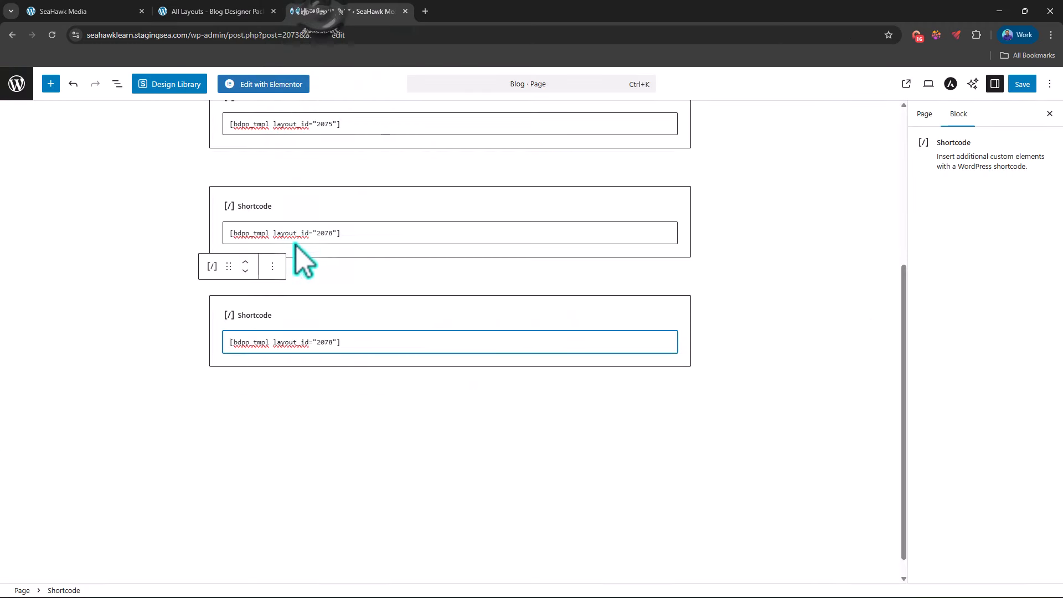
triple_click(285, 342)
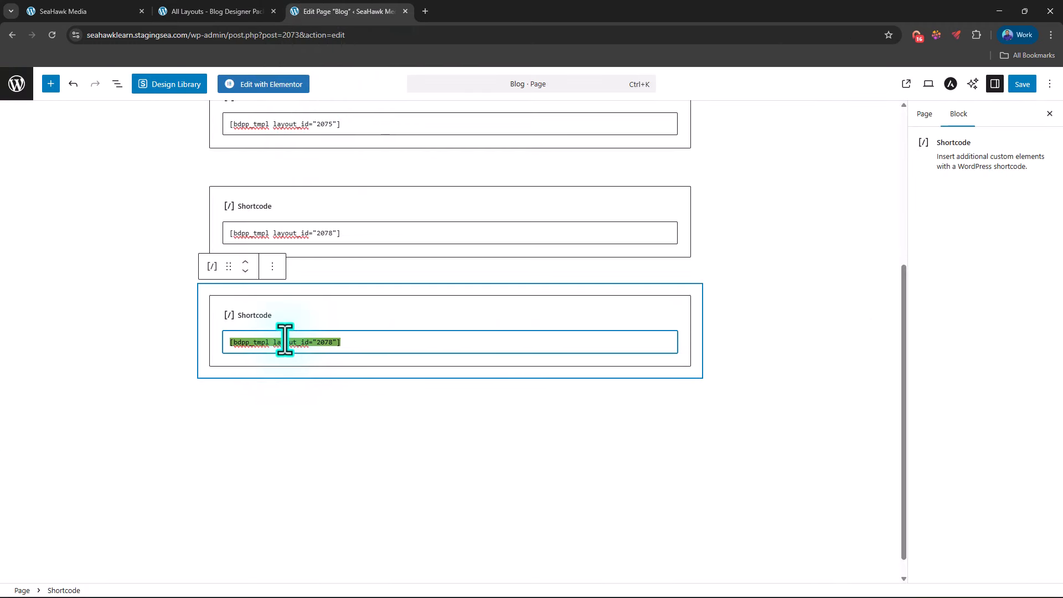
Step: Duplicate the Market layout's Shortcode block and replace the copy's content with the Post Grid Design shortcode [bdpp_tmpl layout_id="2076"]
left_click(272, 267)
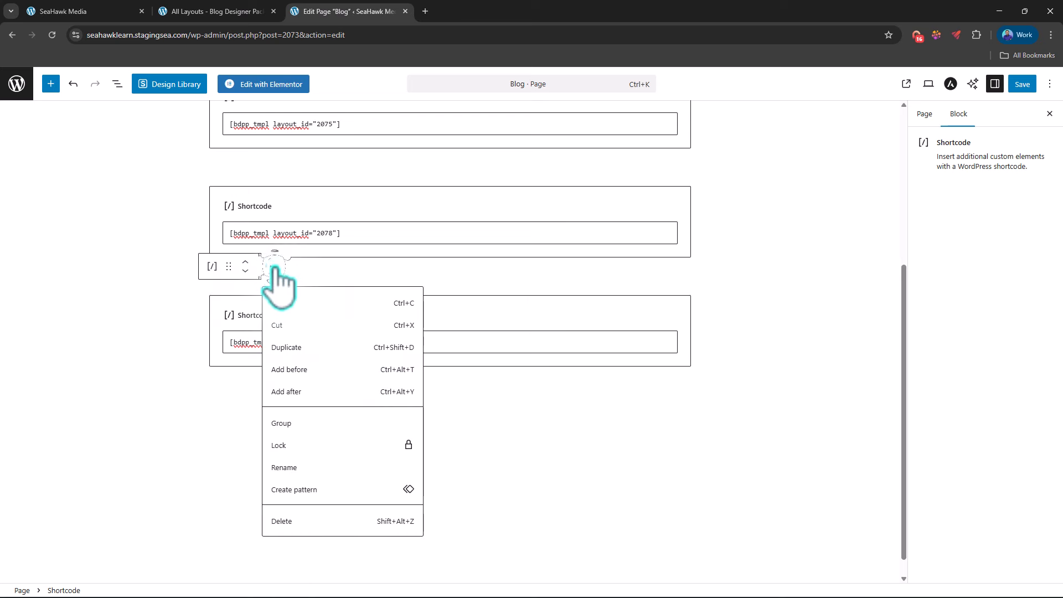
left_click(294, 350)
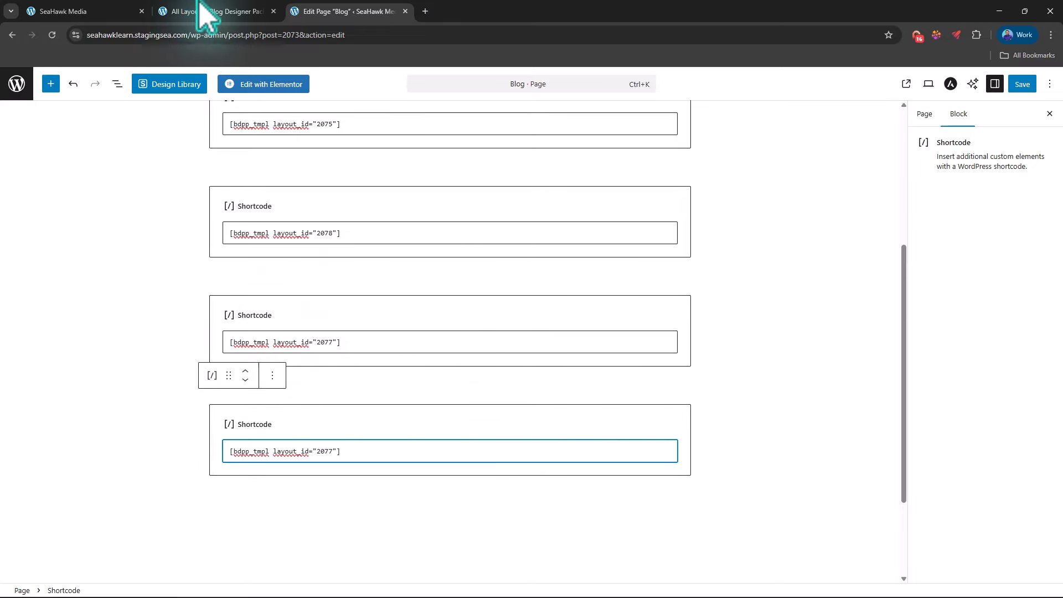
left_click(219, 11)
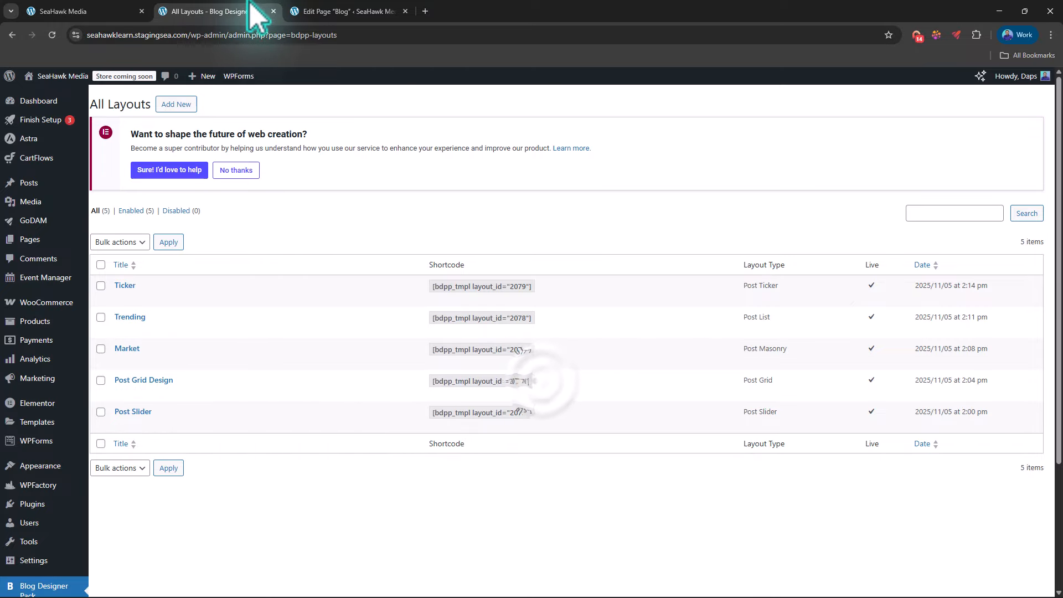
left_click(335, 12)
left_click(281, 452)
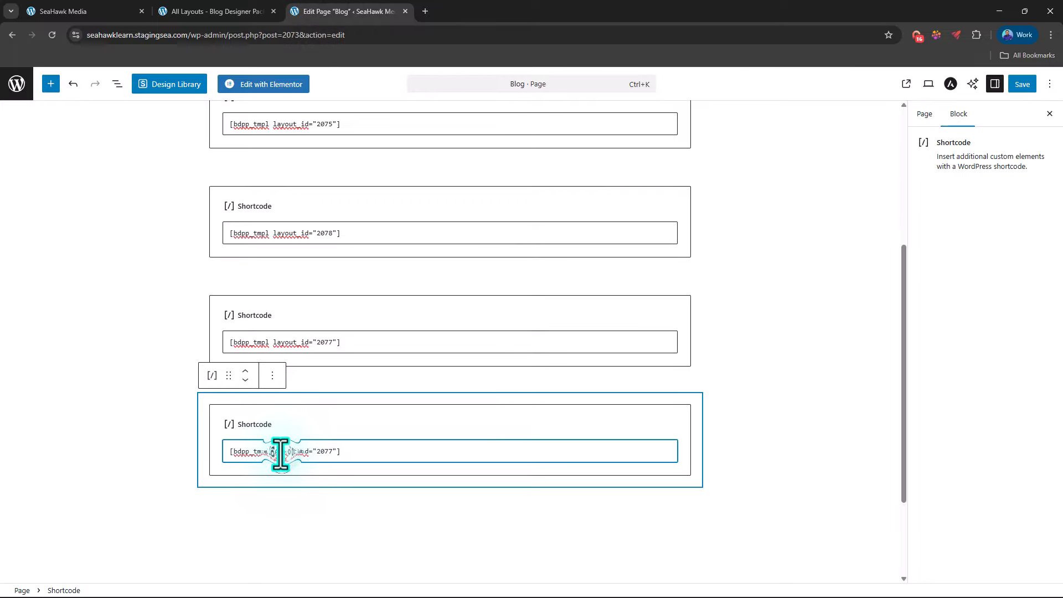
key("ctrl+a")
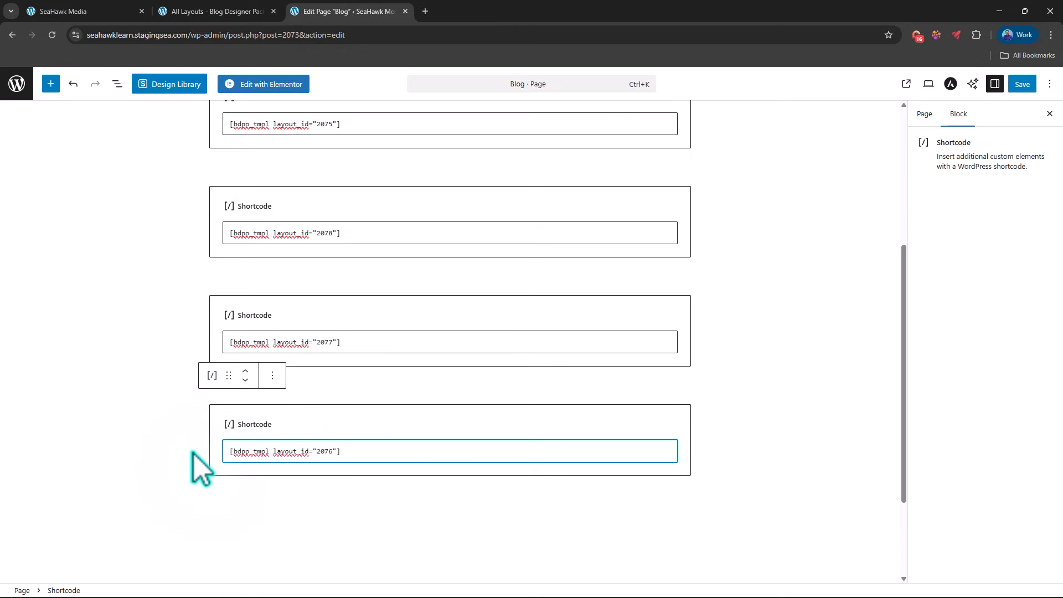
scroll(194, 454, "up", 5)
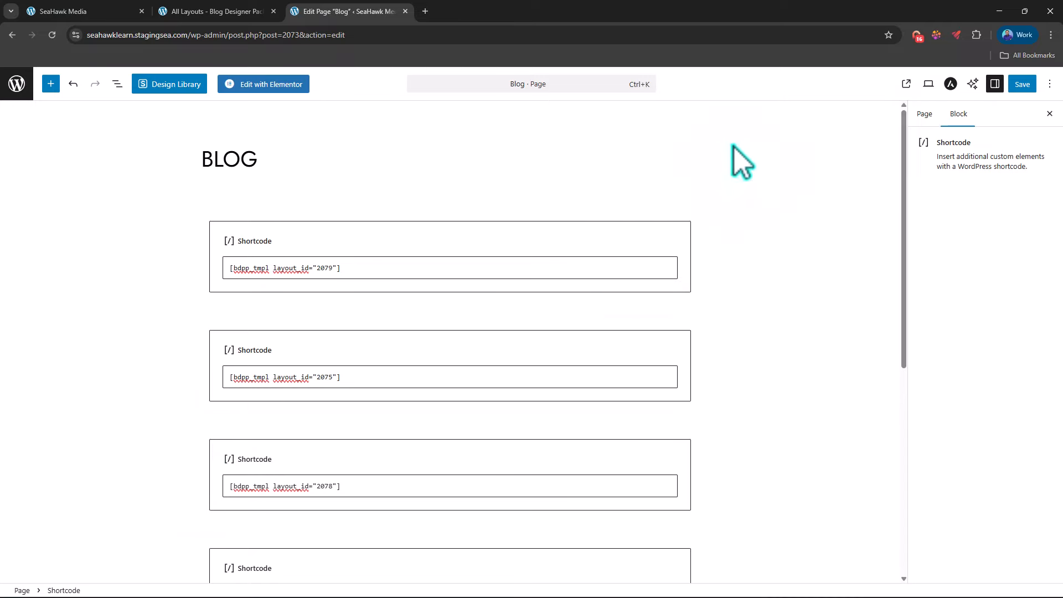
Step: Save the Blog page and open its published version in a new browser tab
left_click(1022, 84)
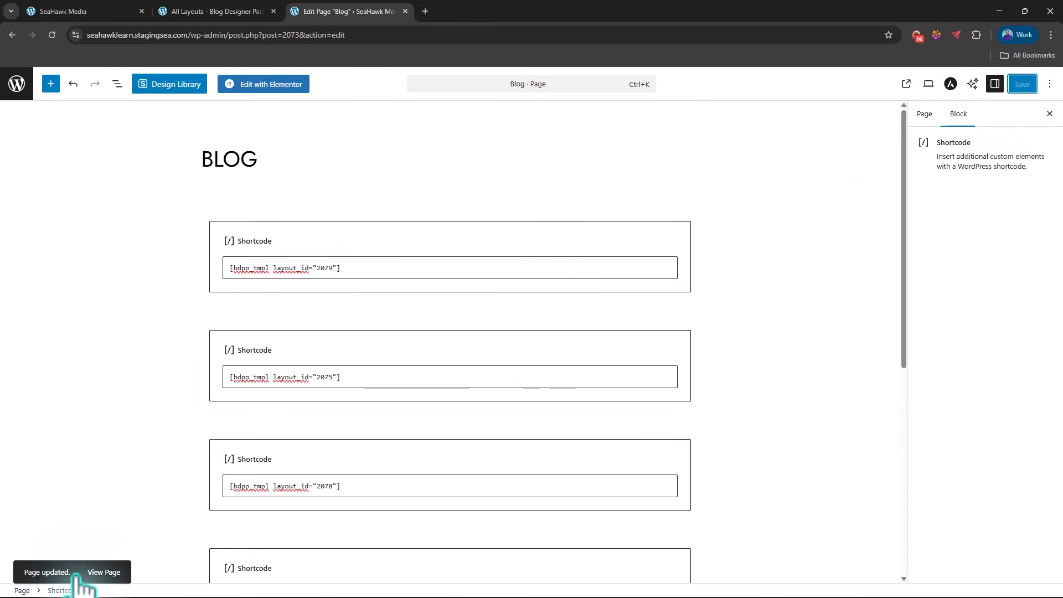
right_click(97, 572)
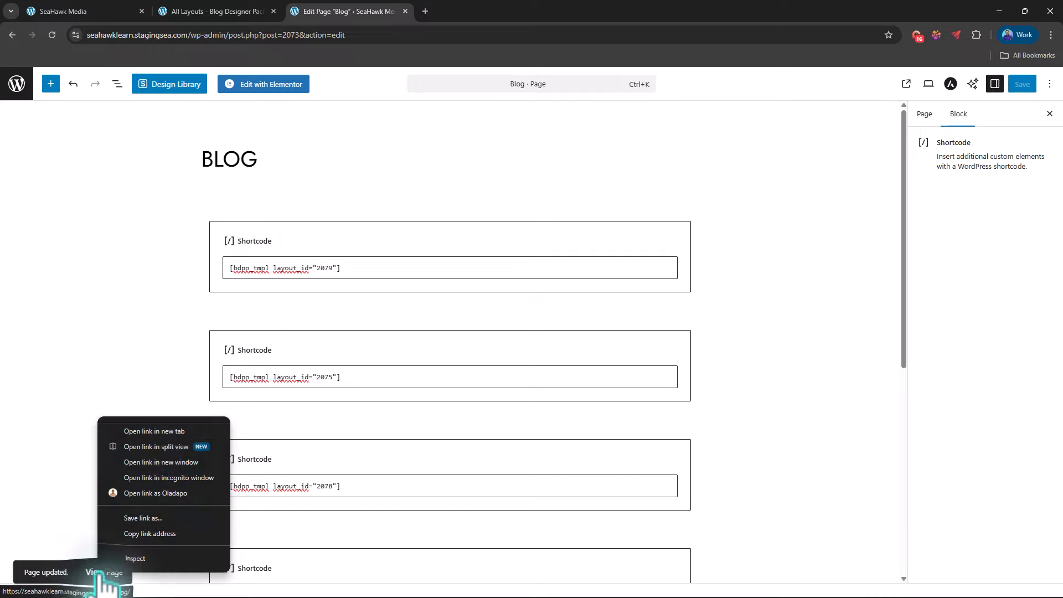
left_click(155, 432)
left_click(472, 10)
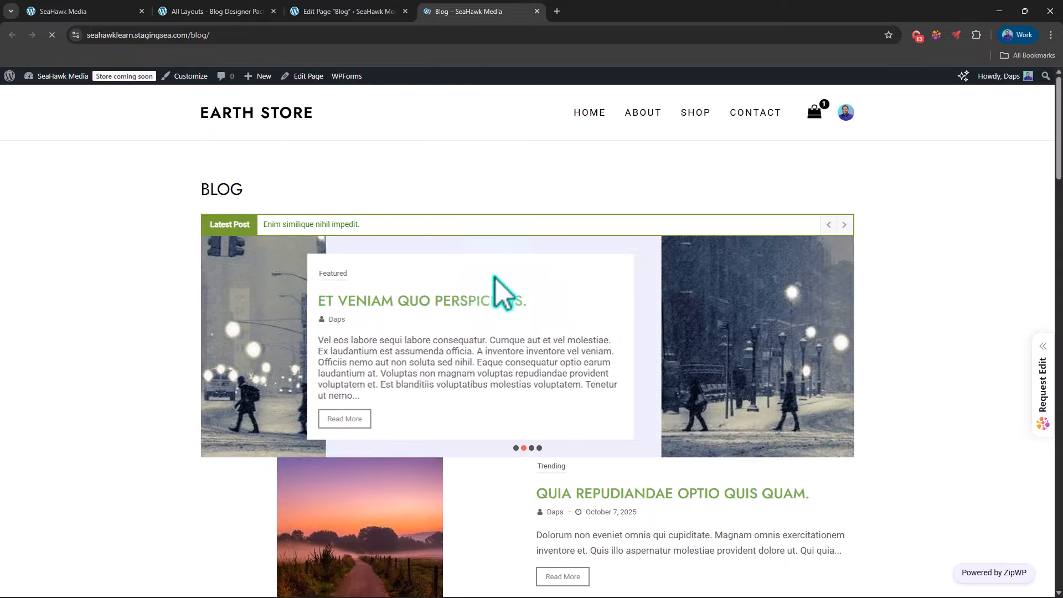
Step: Examine the ticker, slider, Trending, Market and Design layouts on the published Blog page, including the spacing between them
scroll(496, 278, "down", 7)
scroll(554, 360, "down", 5)
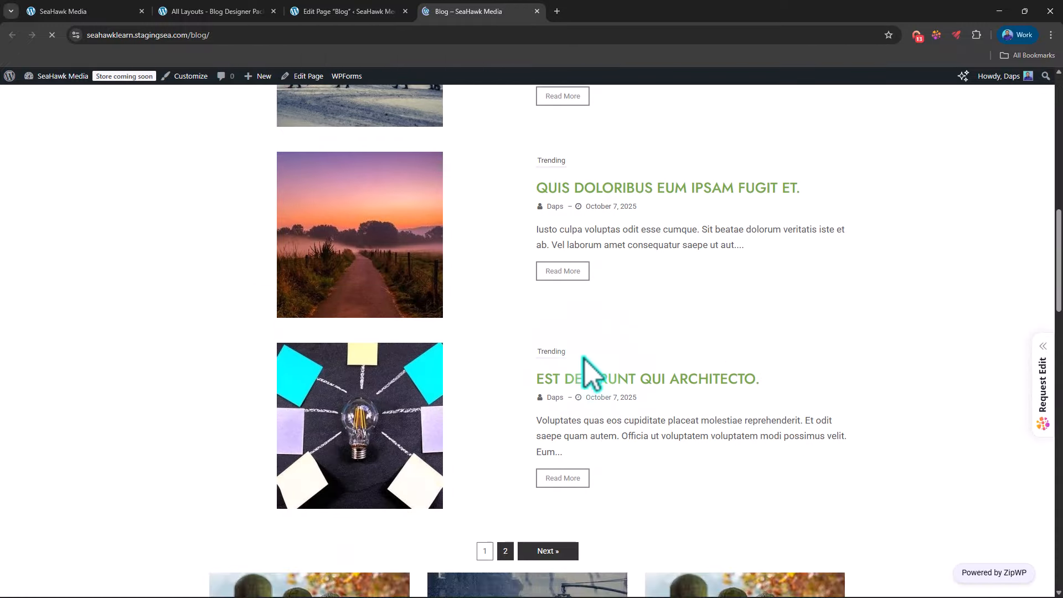
scroll(585, 360, "down", 12)
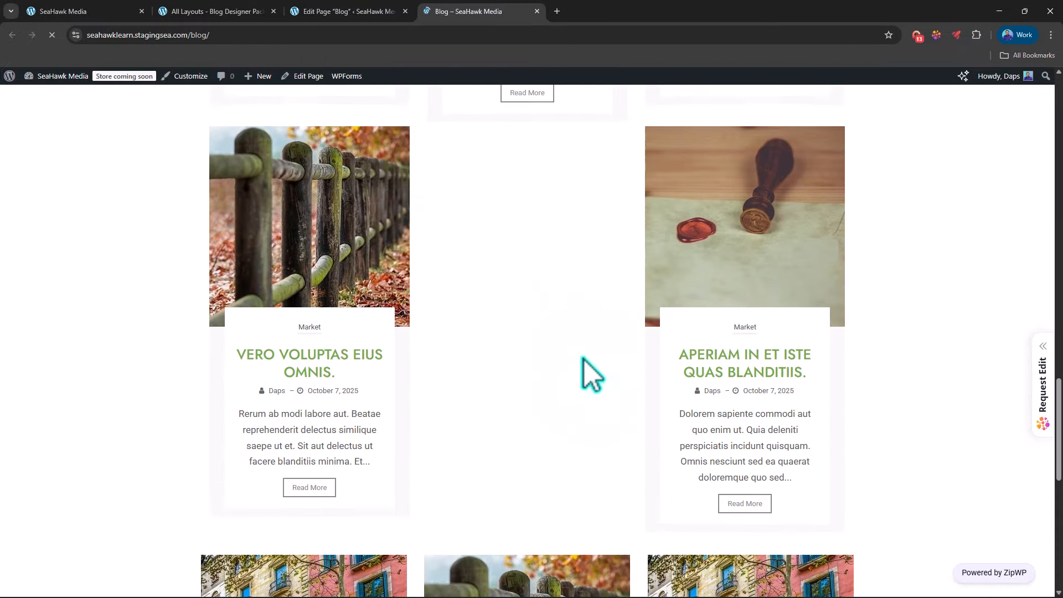
scroll(584, 360, "down", 6)
scroll(584, 360, "up", 9)
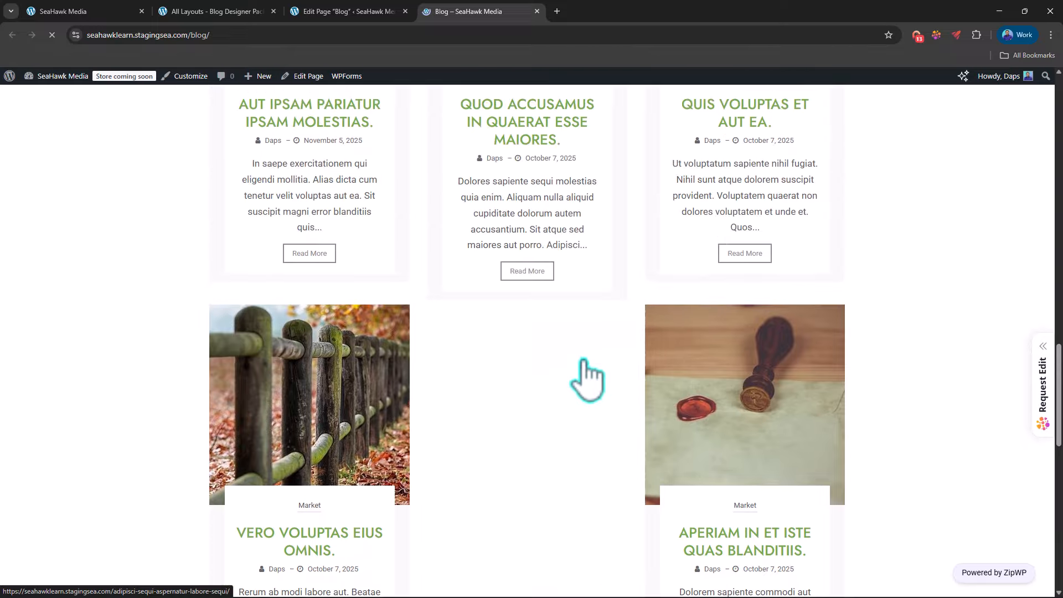
scroll(586, 377, "up", 2)
scroll(584, 363, "down", 12)
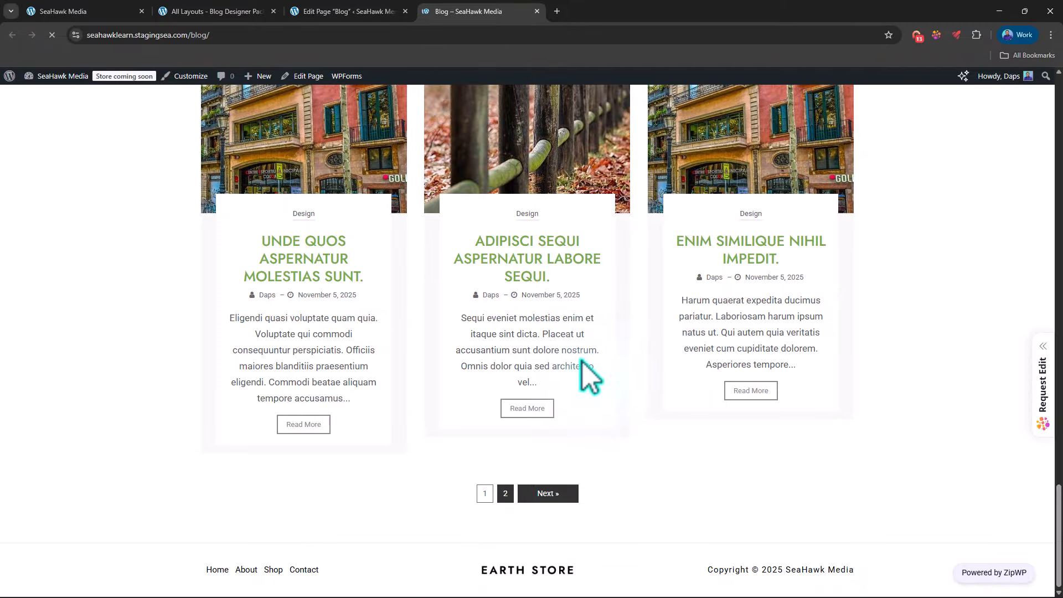
scroll(583, 362, "up", 13)
scroll(584, 361, "up", 2)
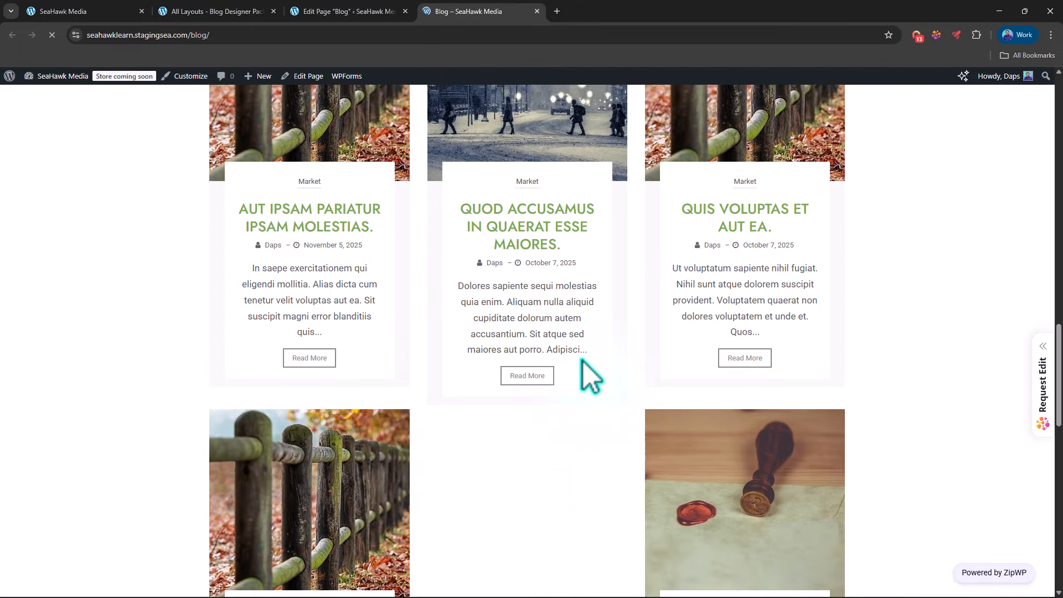
scroll(583, 361, "up", 15)
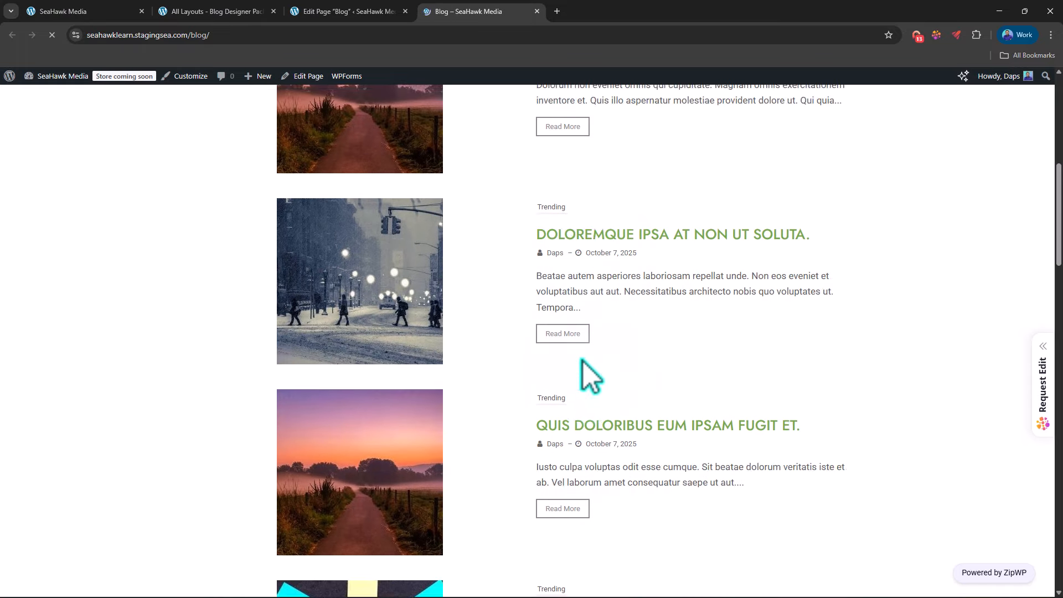
scroll(587, 377, "up", 3)
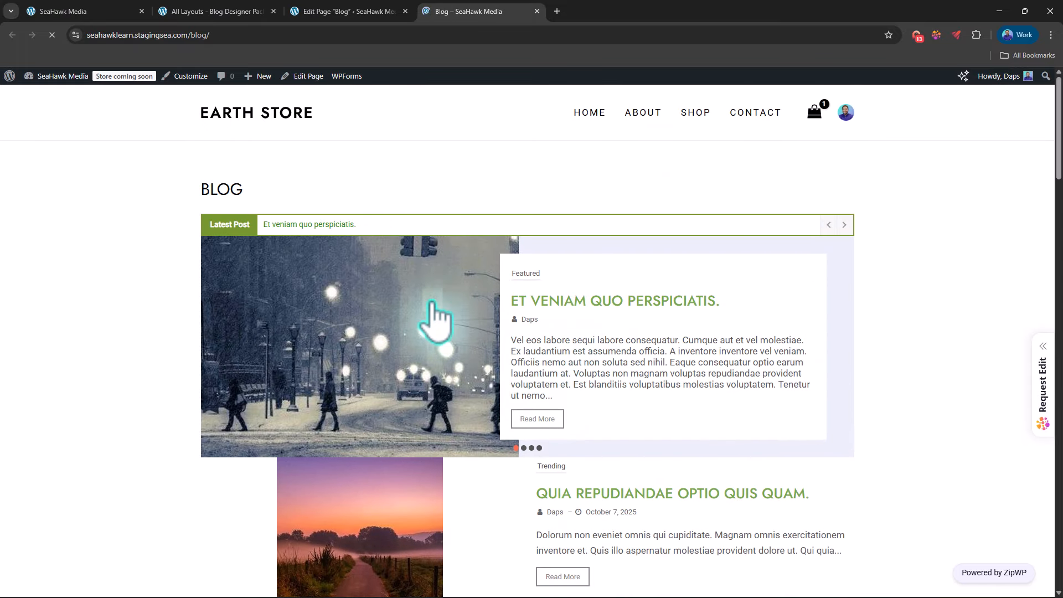
Step: Back in the Blog page editor, insert a Spacer block between the 2079 and 2075 shortcodes and set its height to 66 px
left_click(360, 11)
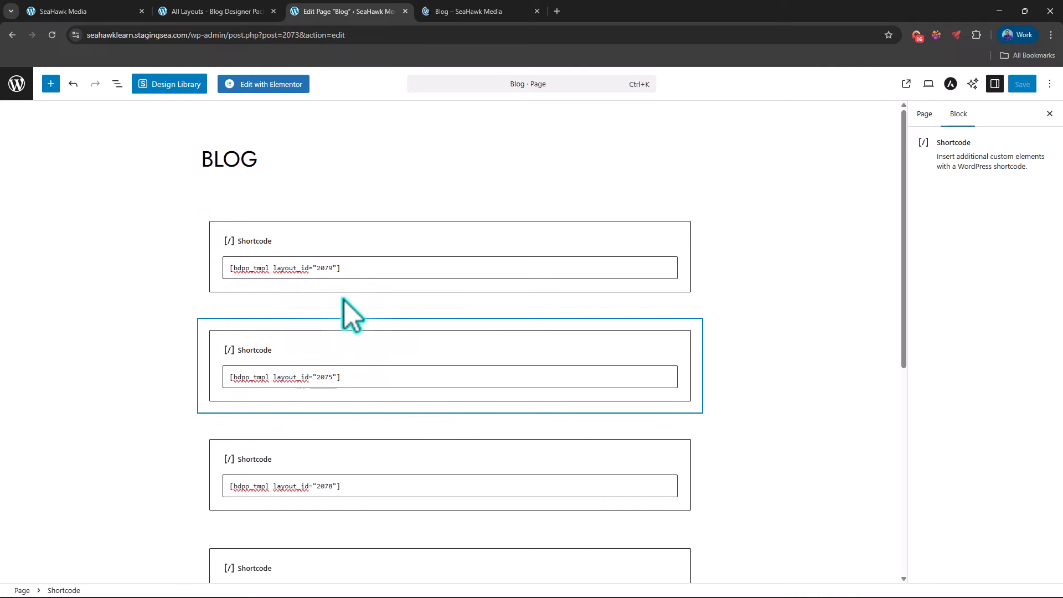
mouse_move(437, 314)
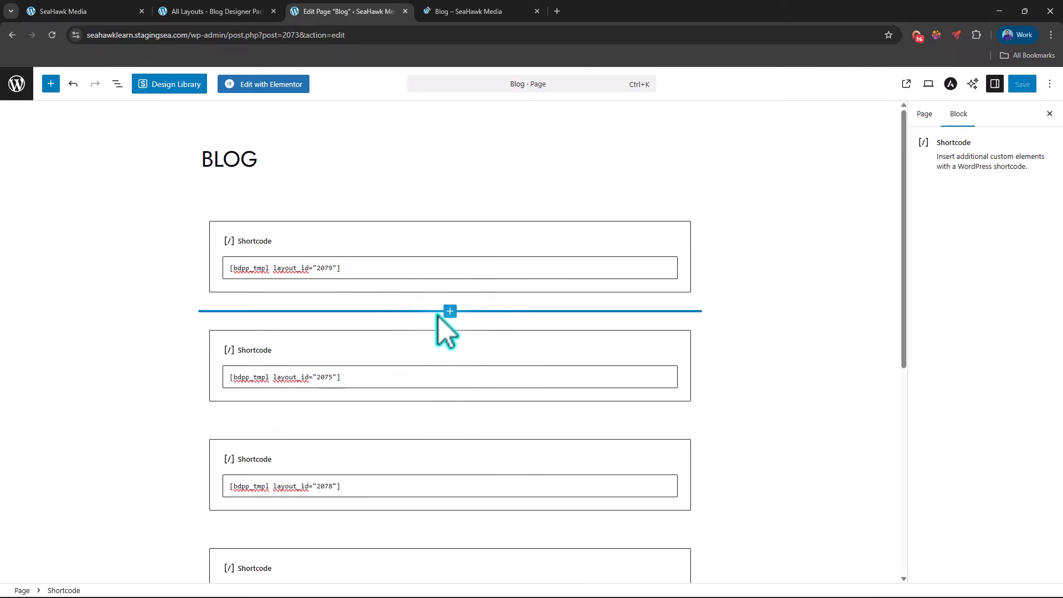
left_click(451, 312)
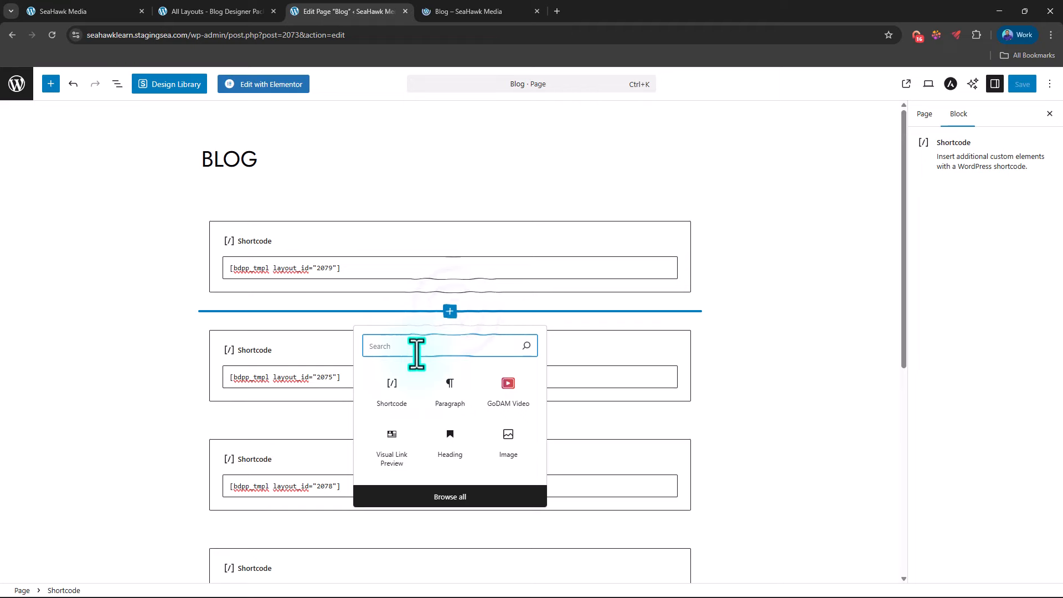
type("spacer")
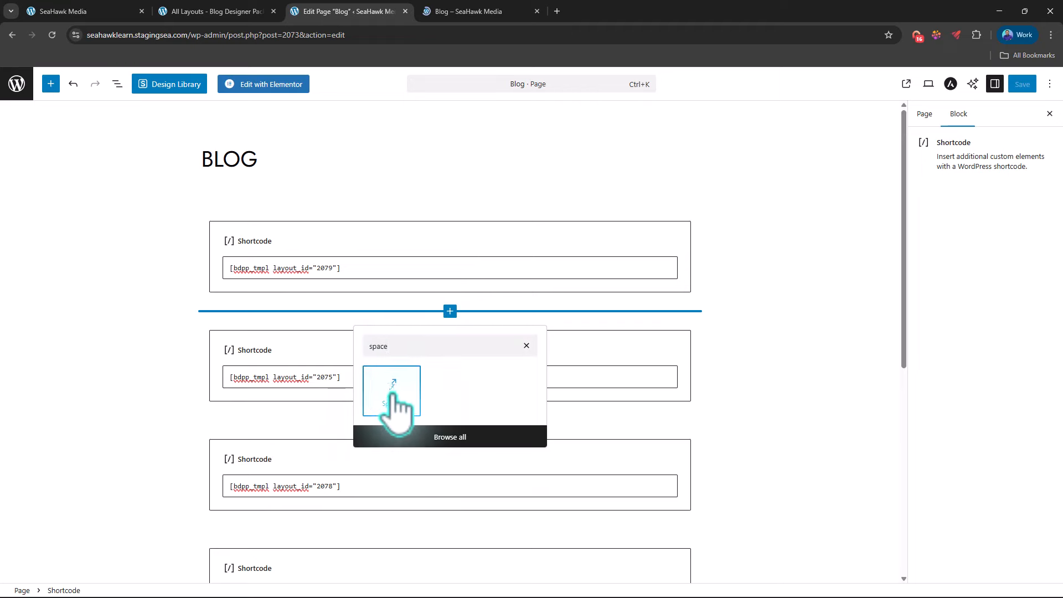
left_click(394, 394)
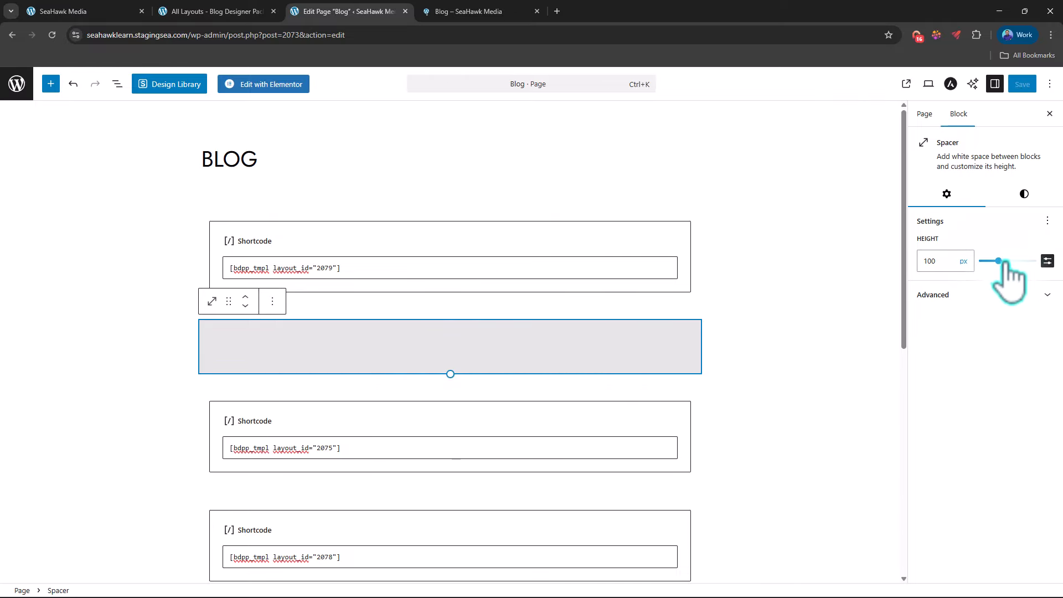
left_click_drag(1002, 261, 990, 261)
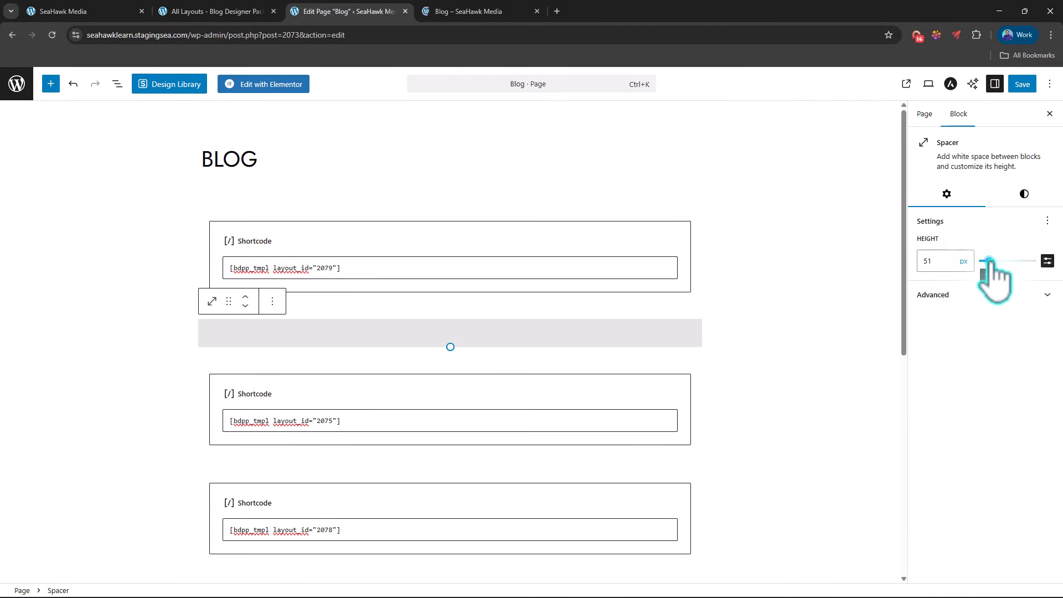
left_click_drag(990, 261, 992, 261)
Step: Duplicate the Spacer block and move the copy directly below the [bdpp_tmpl layout_id="2078"] shortcode
left_click(273, 246)
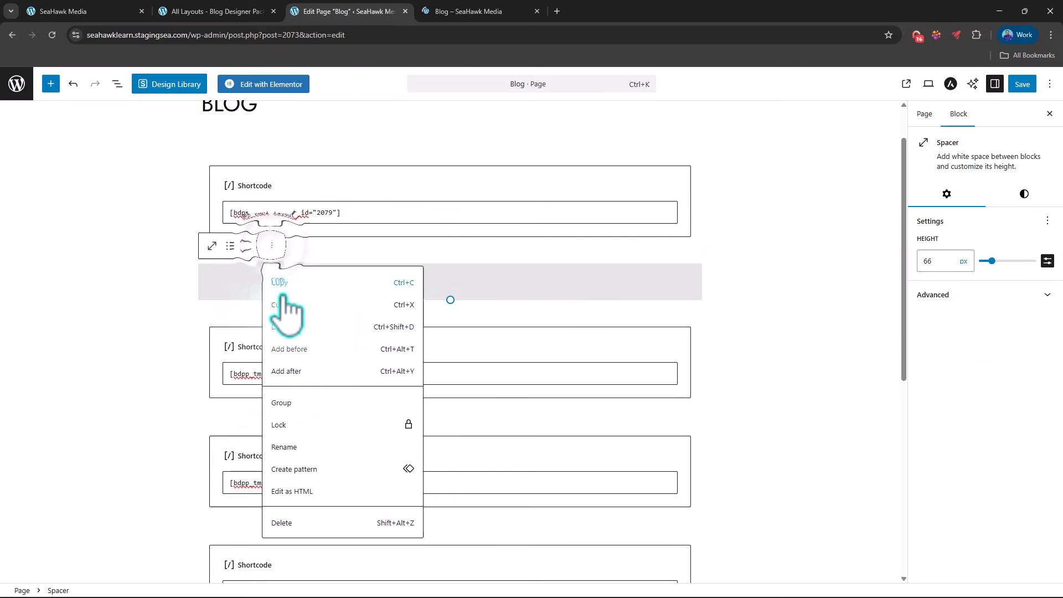
left_click(274, 325)
scroll(261, 286, "down", 1)
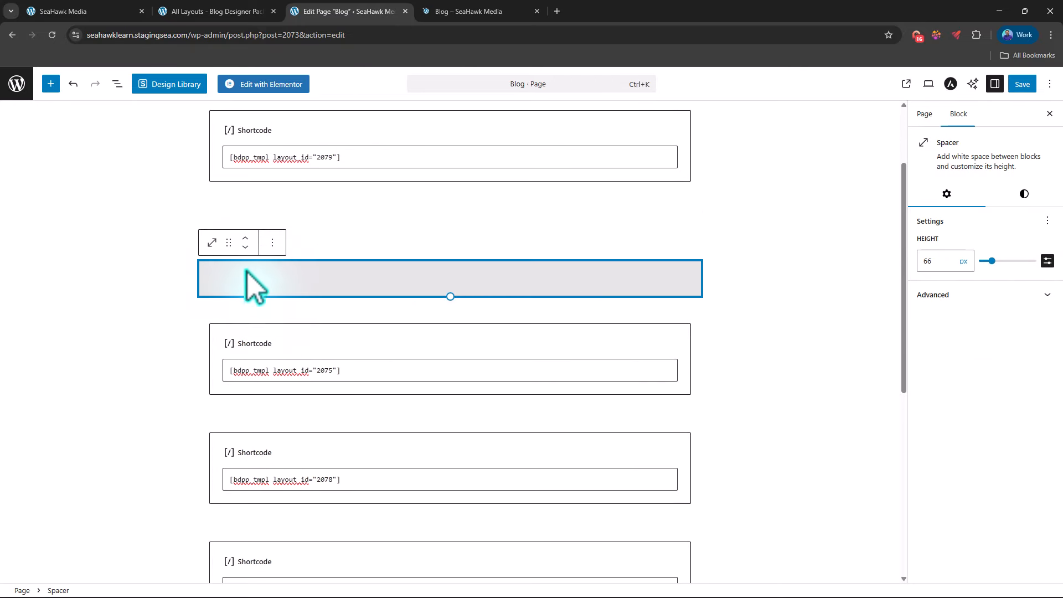
left_click_drag(227, 240, 274, 277)
Step: Duplicate the Spacer block that sits below the layout 2078 shortcode
left_click(278, 241)
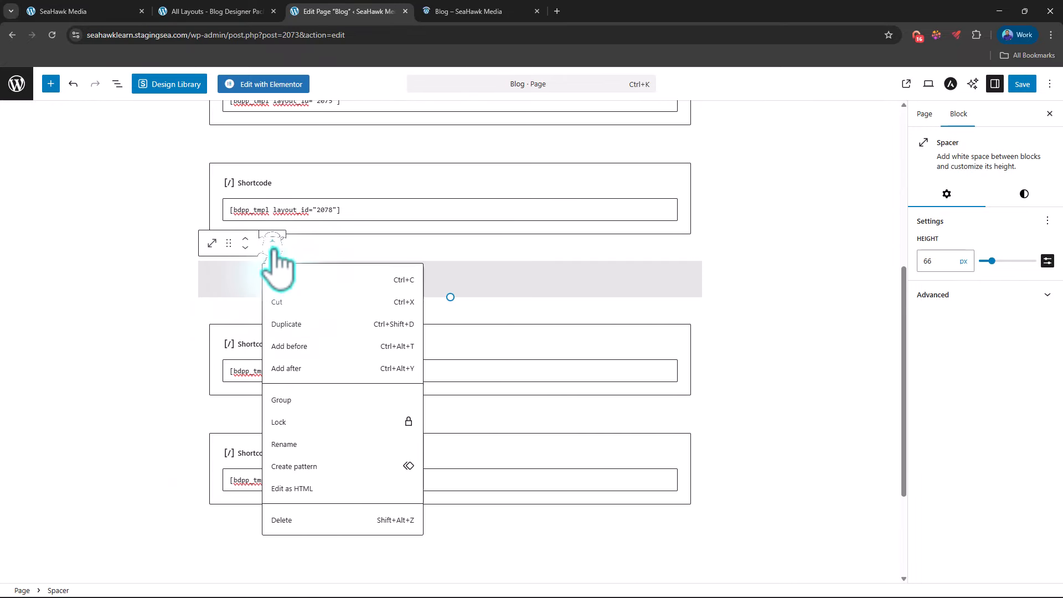